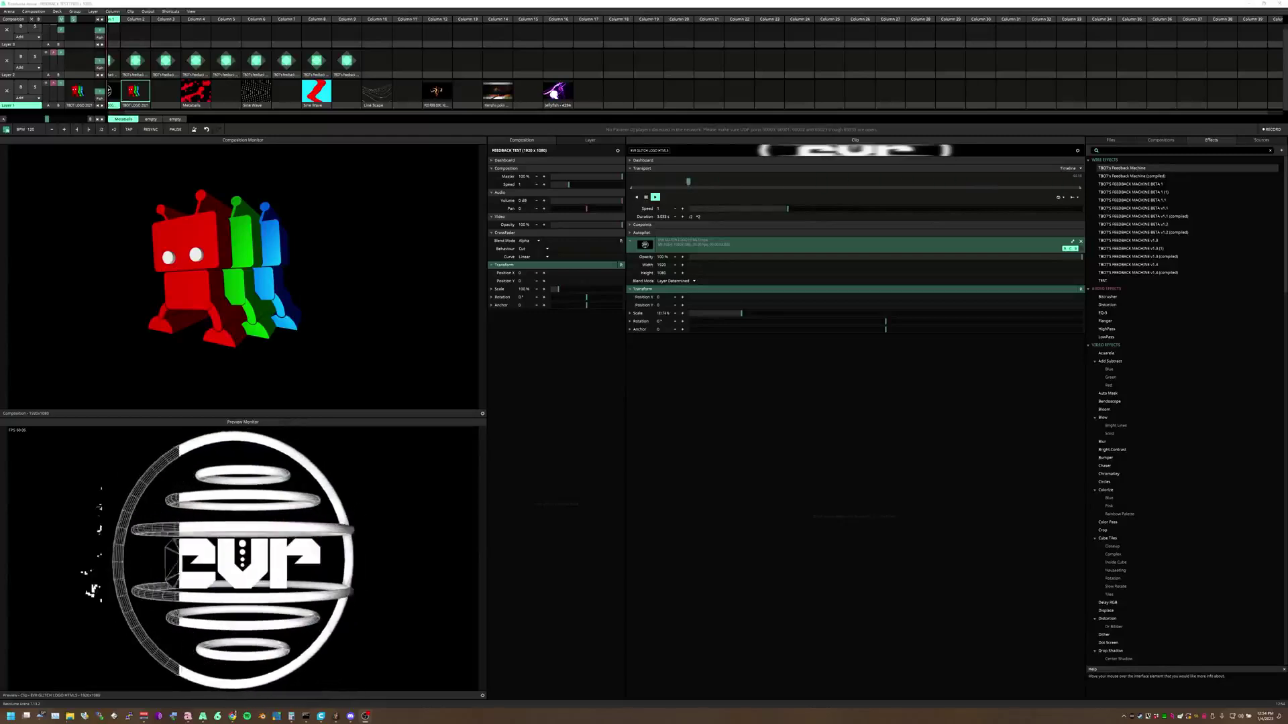
Open the TBOT's Feedback Machine clip in column 1 and try out the top layer's opacity and auto mask, leaving both at 1.
{"action": "scroll", "coordinate": [124, 75], "scroll_direction": "left", "scroll_amount": 2}
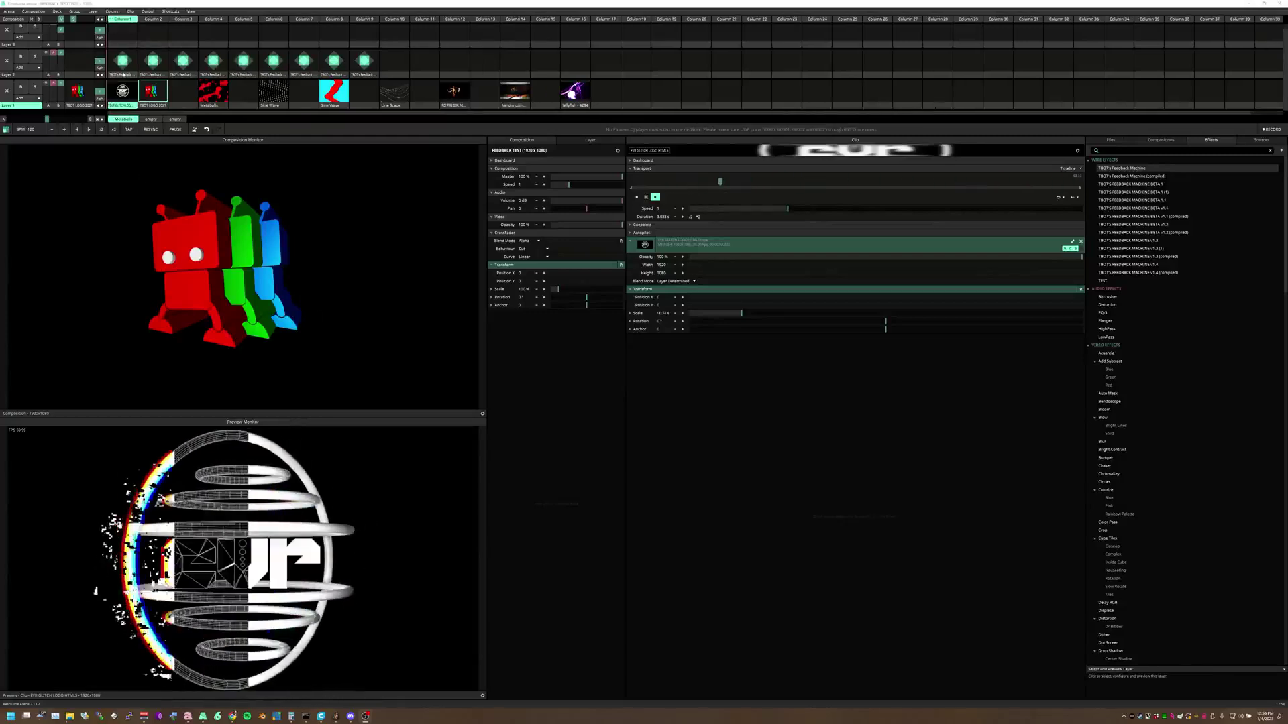
{"action": "left_click", "coordinate": [124, 74]}
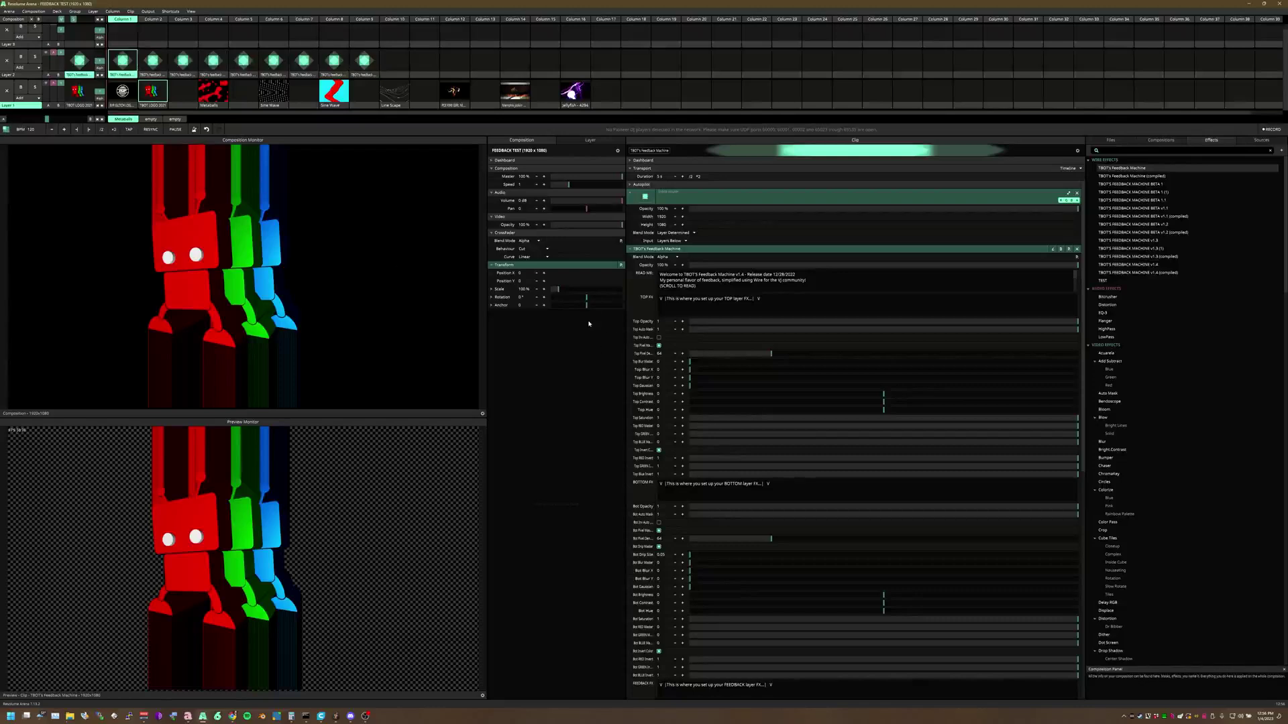
{"action": "mouse_move", "coordinate": [1055, 323]}
{"action": "left_mouse_down"}
{"action": "mouse_move", "coordinate": [690, 322]}
{"action": "mouse_move", "coordinate": [1079, 323]}
{"action": "left_mouse_up"}
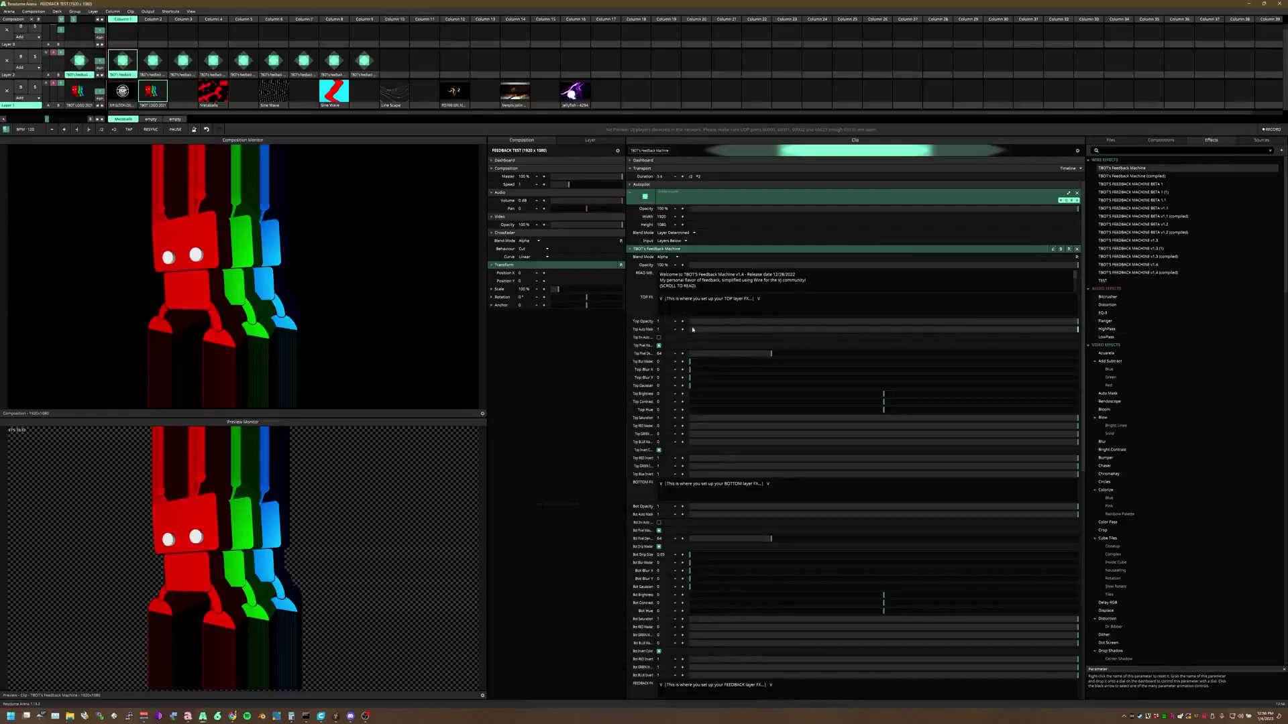
{"action": "mouse_move", "coordinate": [1076, 329]}
{"action": "left_mouse_down"}
{"action": "mouse_move", "coordinate": [731, 336]}
{"action": "mouse_move", "coordinate": [955, 343]}
{"action": "mouse_move", "coordinate": [841, 345]}
{"action": "mouse_move", "coordinate": [1014, 332]}
{"action": "mouse_move", "coordinate": [697, 331]}
{"action": "mouse_move", "coordinate": [1087, 335]}
{"action": "left_mouse_up"}
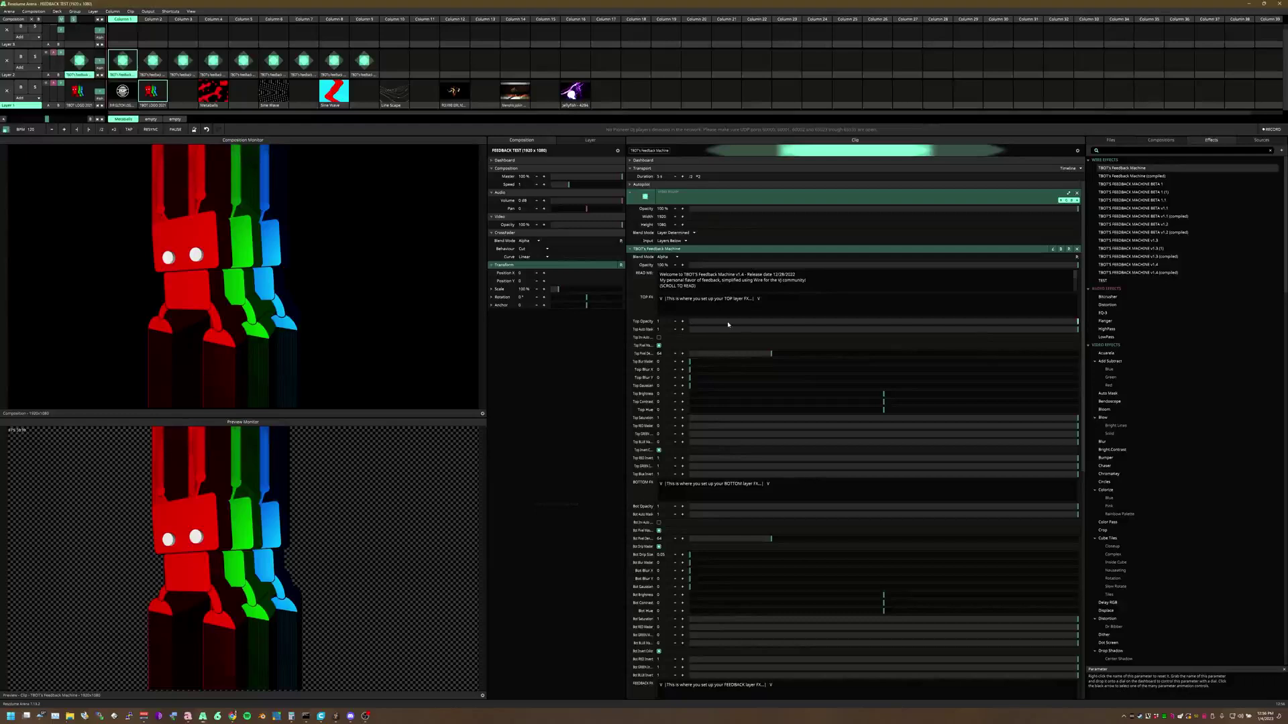
Slightly lower the top layer's pixelation value while toggling its bypass, and reduce the bottom layer's pixelation value to about 43.
{"action": "left_click", "coordinate": [659, 346]}
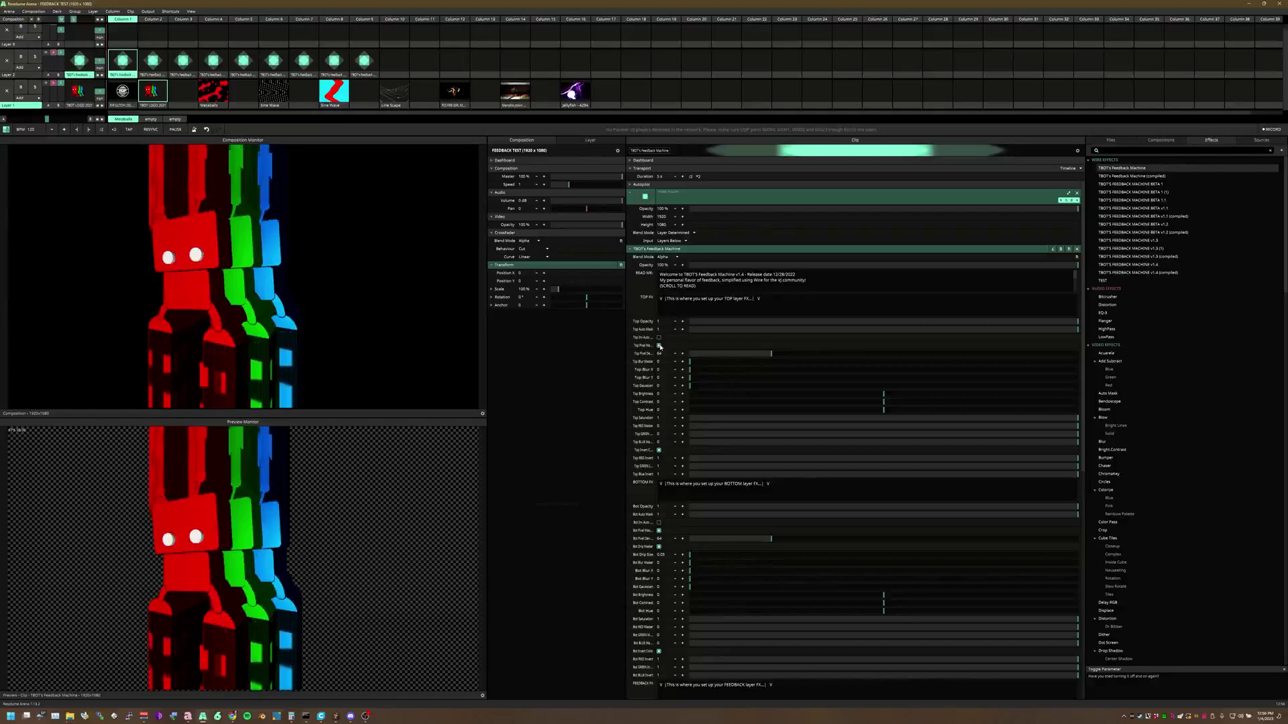
{"action": "mouse_move", "coordinate": [771, 353]}
{"action": "left_mouse_down"}
{"action": "mouse_move", "coordinate": [713, 362]}
{"action": "mouse_move", "coordinate": [874, 356]}
{"action": "mouse_move", "coordinate": [769, 358]}
{"action": "left_mouse_up"}
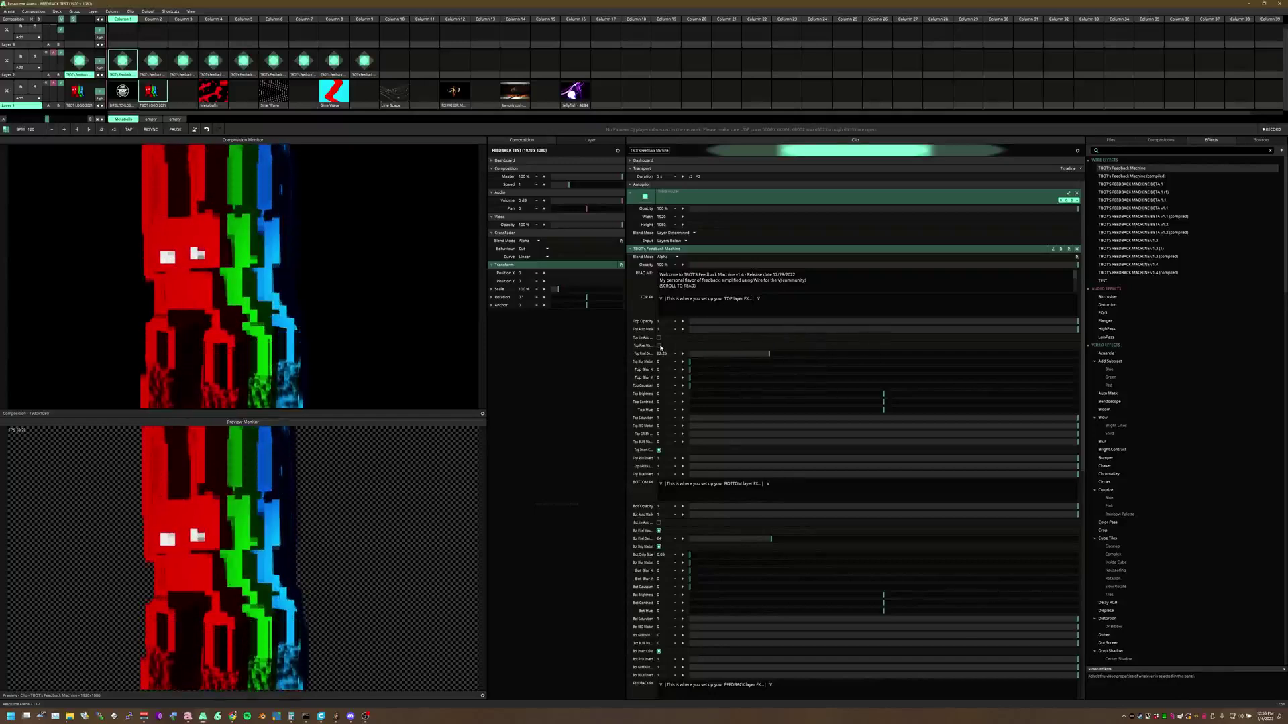
{"action": "left_click", "coordinate": [660, 346]}
{"action": "left_click", "coordinate": [659, 530]}
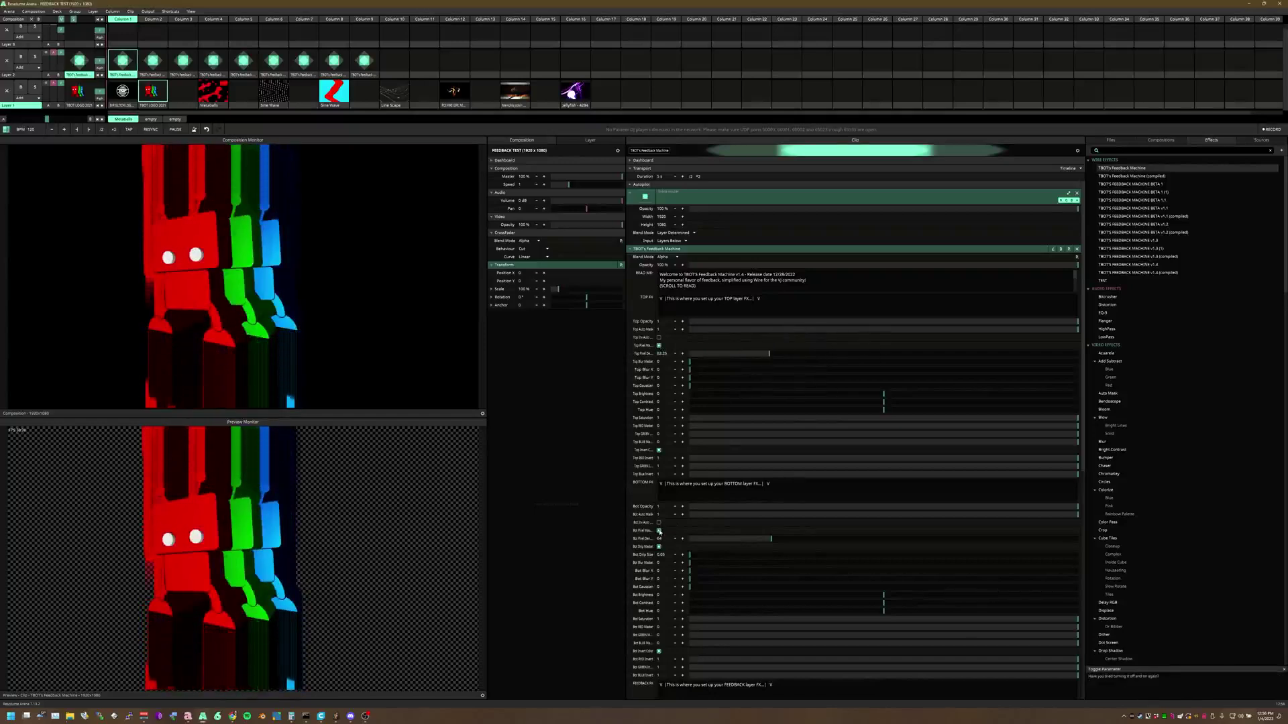
{"action": "left_click_drag", "start_coordinate": [771, 538], "coordinate": [745, 540]}
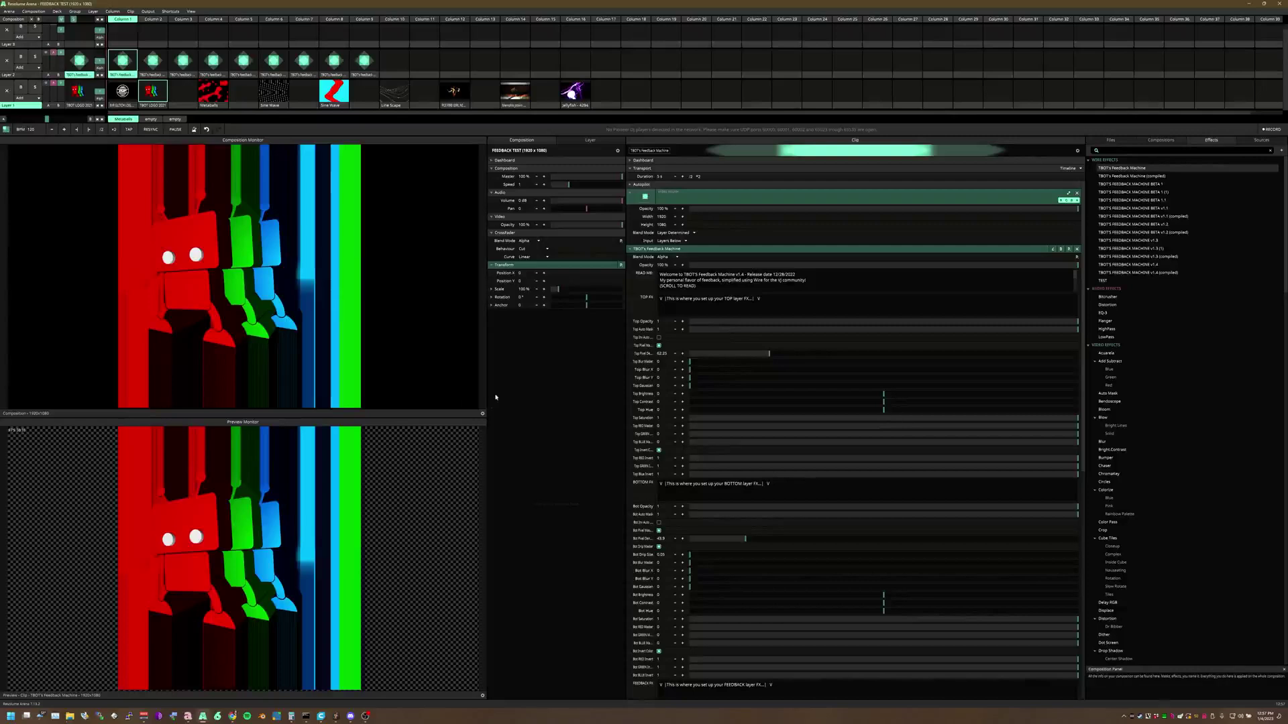
Try out the top layer's saturation and color inversion, returning both to their original settings.
{"action": "scroll", "coordinate": [671, 456], "scroll_direction": "down", "scroll_amount": 5}
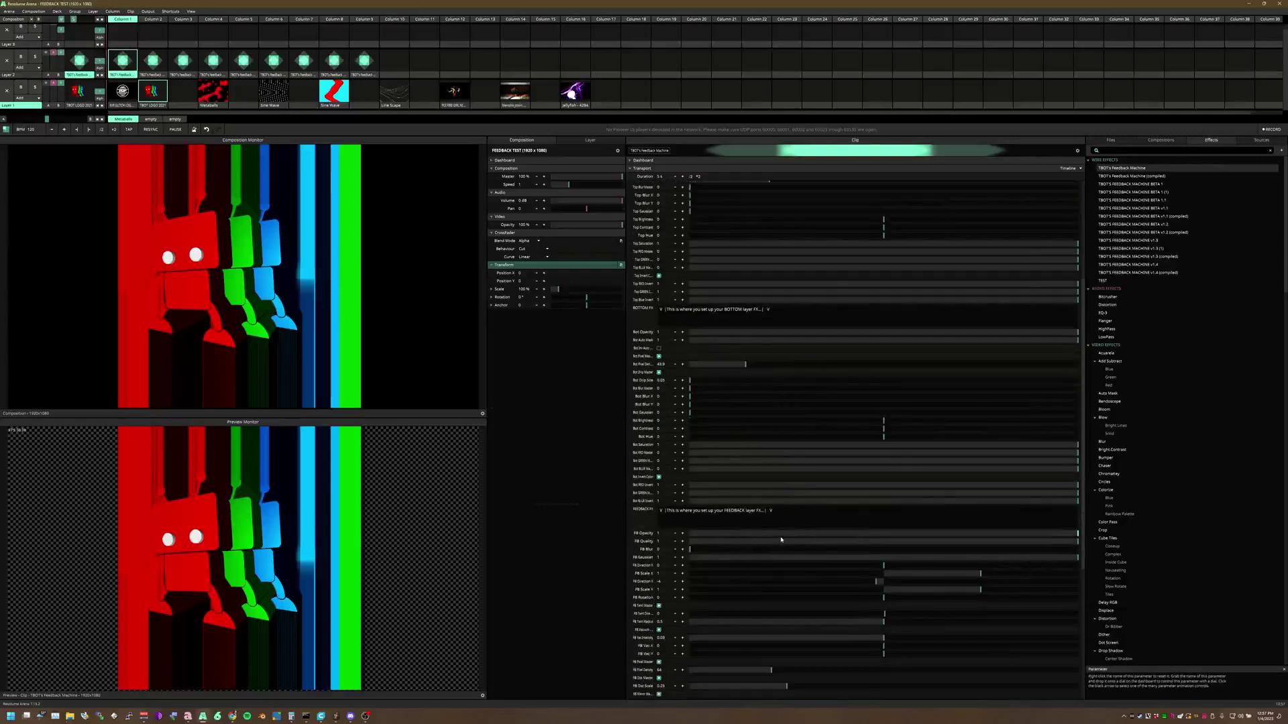
{"action": "scroll", "coordinate": [780, 539], "scroll_direction": "up", "scroll_amount": 5}
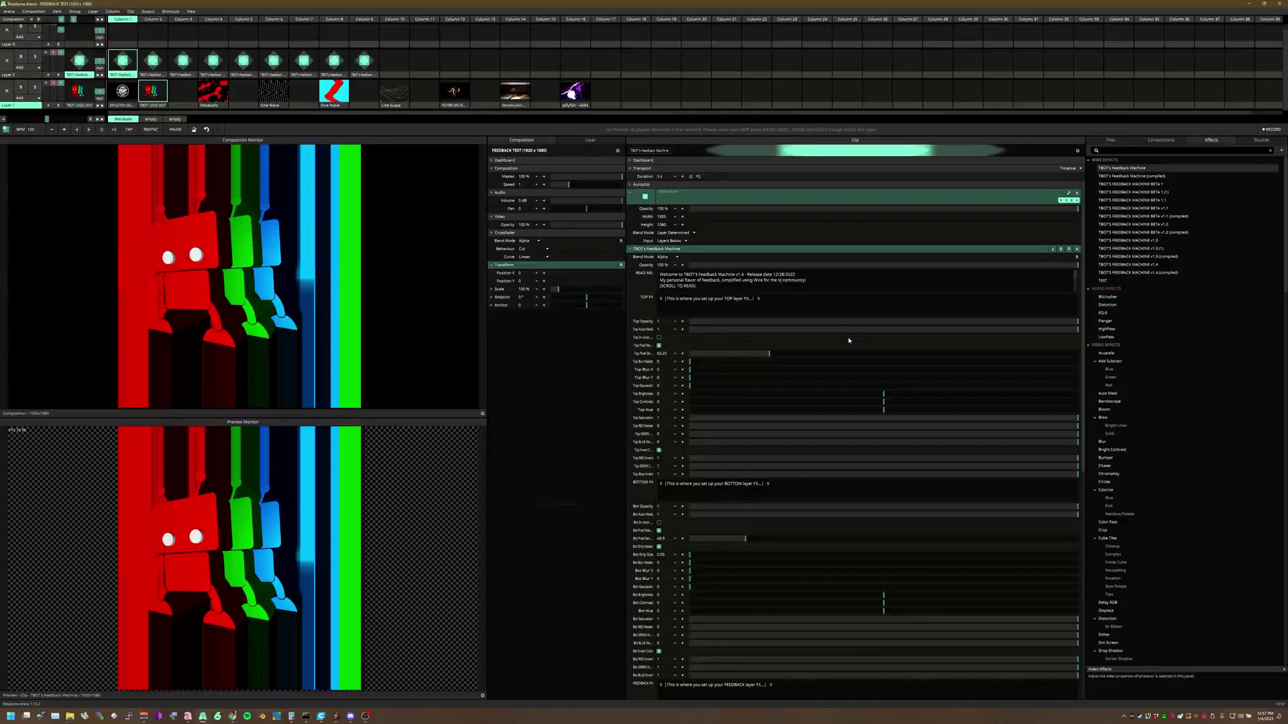
{"action": "scroll", "coordinate": [849, 341], "scroll_direction": "down", "scroll_amount": 1}
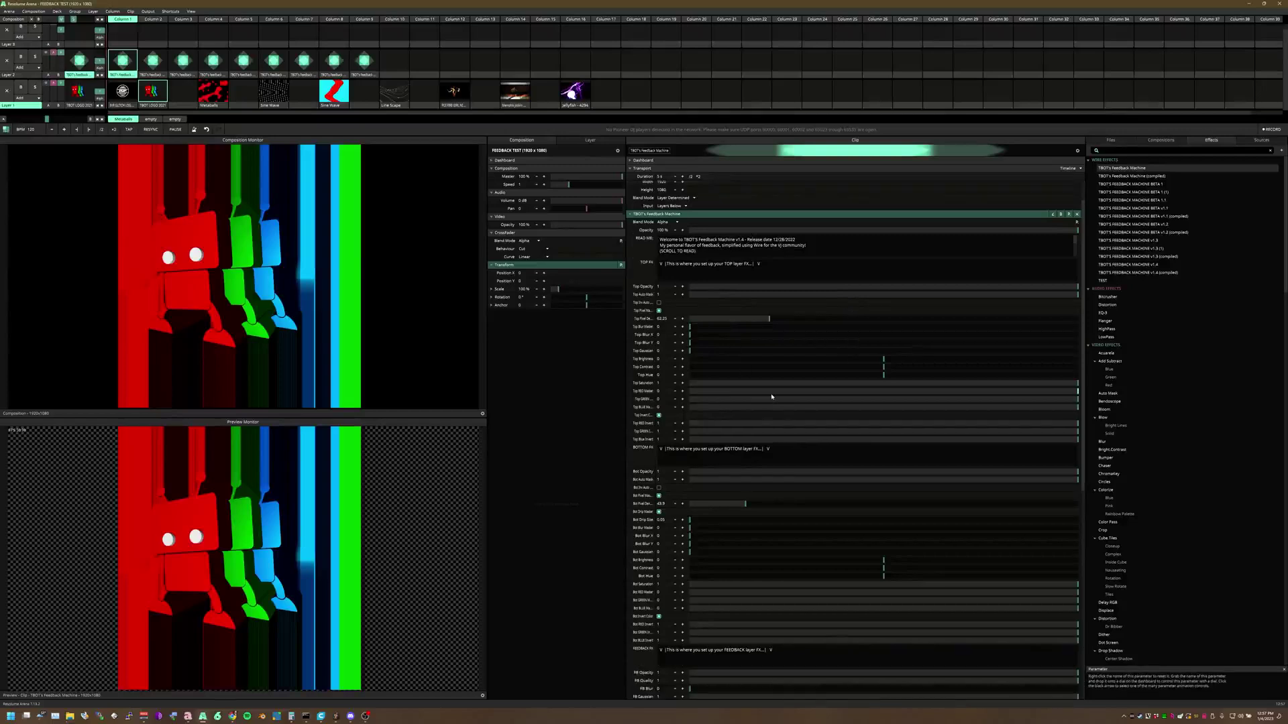
{"action": "mouse_move", "coordinate": [1059, 382]}
{"action": "left_mouse_down"}
{"action": "mouse_move", "coordinate": [885, 383]}
{"action": "mouse_move", "coordinate": [985, 399]}
{"action": "mouse_move", "coordinate": [636, 397]}
{"action": "mouse_move", "coordinate": [1073, 389]}
{"action": "mouse_move", "coordinate": [595, 393]}
{"action": "mouse_move", "coordinate": [1006, 386]}
{"action": "mouse_move", "coordinate": [1165, 414]}
{"action": "left_mouse_up"}
{"action": "left_click", "coordinate": [659, 415]}
{"action": "left_click", "coordinate": [658, 415]}
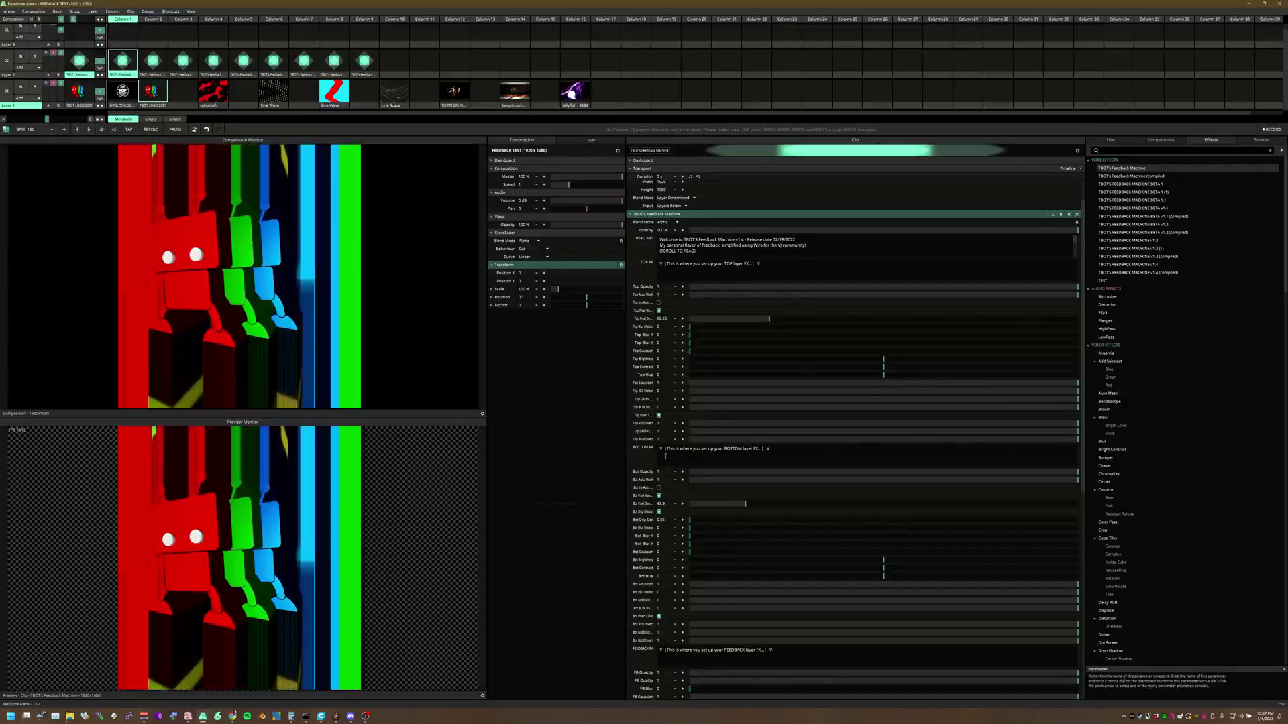
Try out the bottom layer's opacity and the effect toggle and size setting below its pixelation value, restoring the original settings.
{"action": "mouse_move", "coordinate": [1080, 473]}
{"action": "left_mouse_down"}
{"action": "mouse_move", "coordinate": [771, 472]}
{"action": "mouse_move", "coordinate": [1086, 477]}
{"action": "left_mouse_up"}
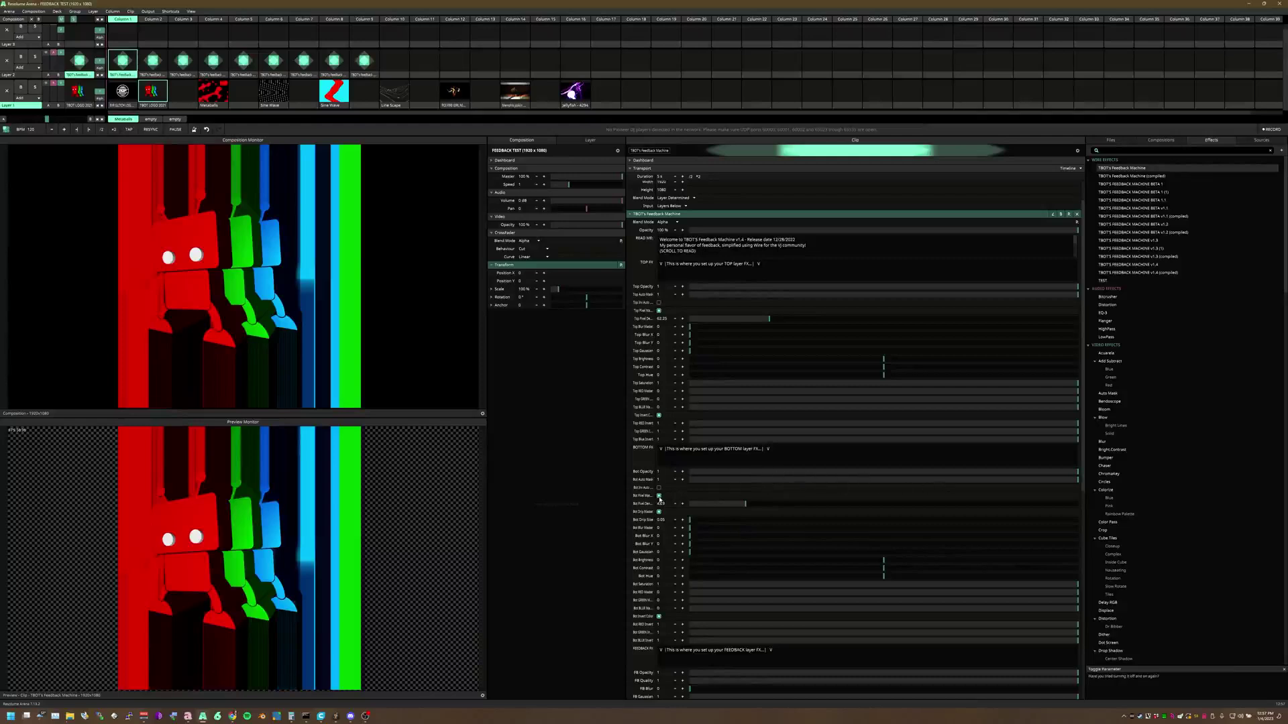
{"action": "scroll", "coordinate": [654, 483], "scroll_direction": "down", "scroll_amount": 2}
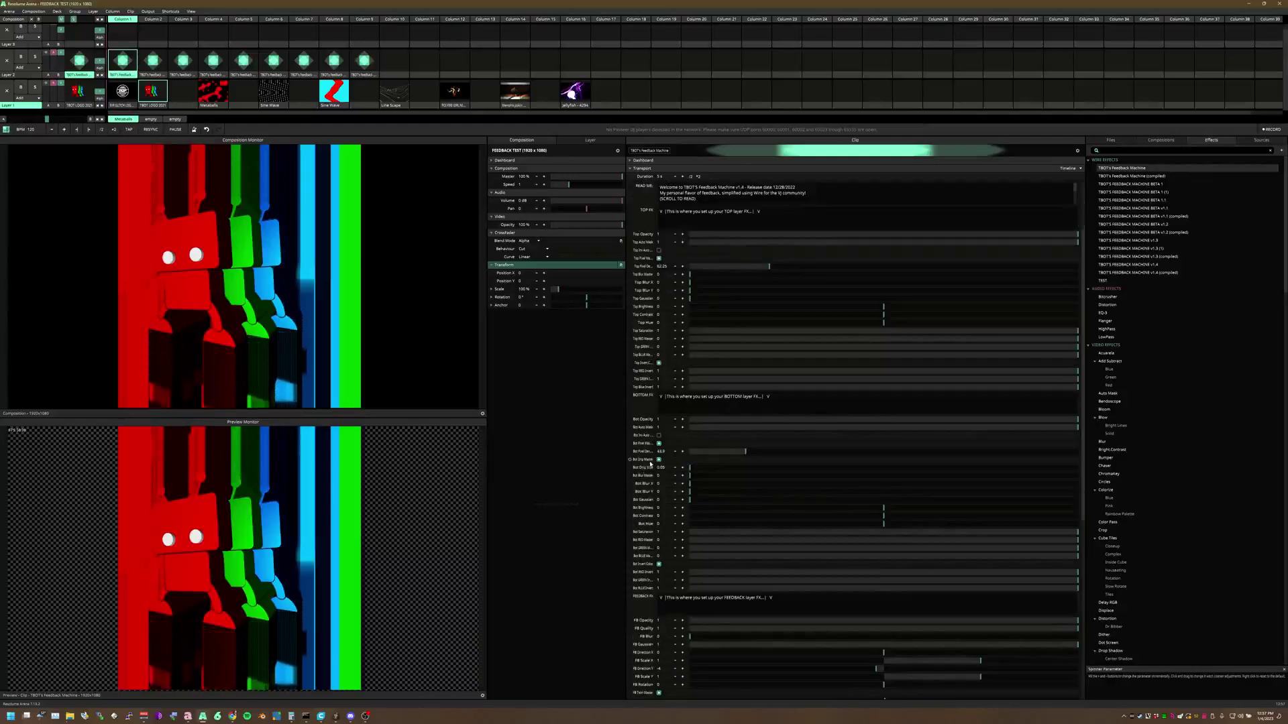
{"action": "left_click", "coordinate": [659, 459]}
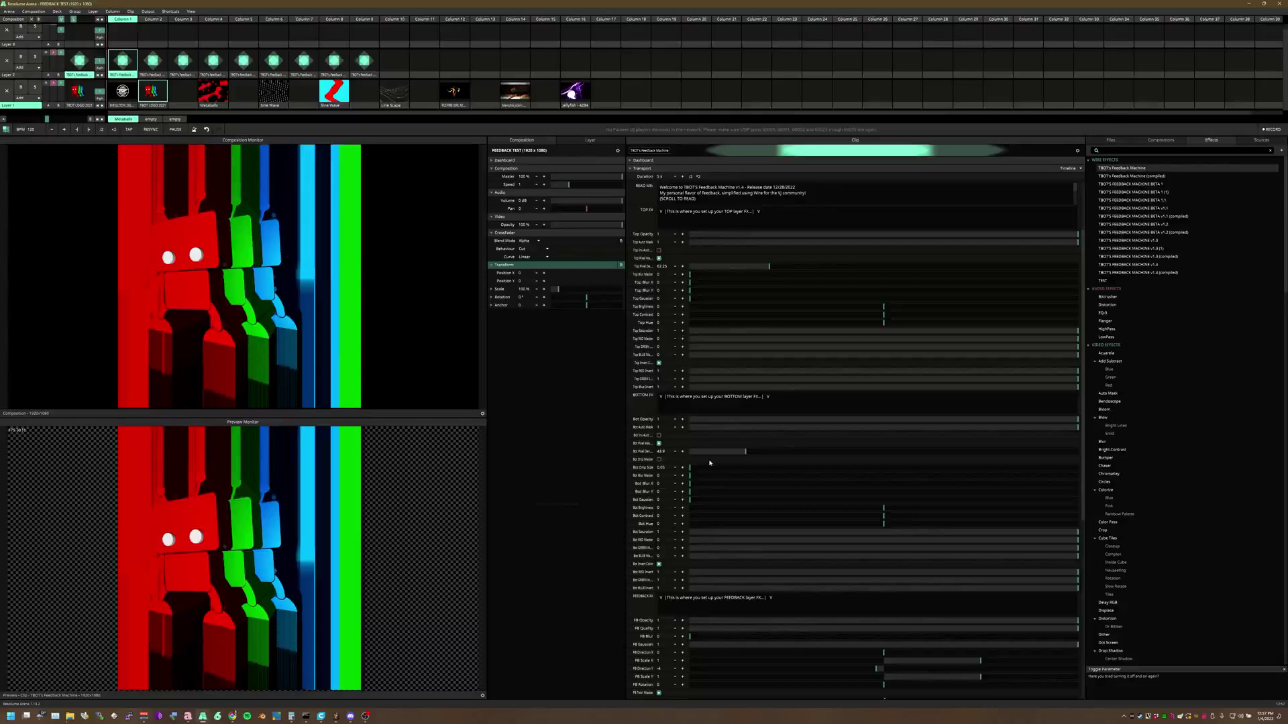
{"action": "left_click_drag", "start_coordinate": [710, 468], "coordinate": [658, 462]}
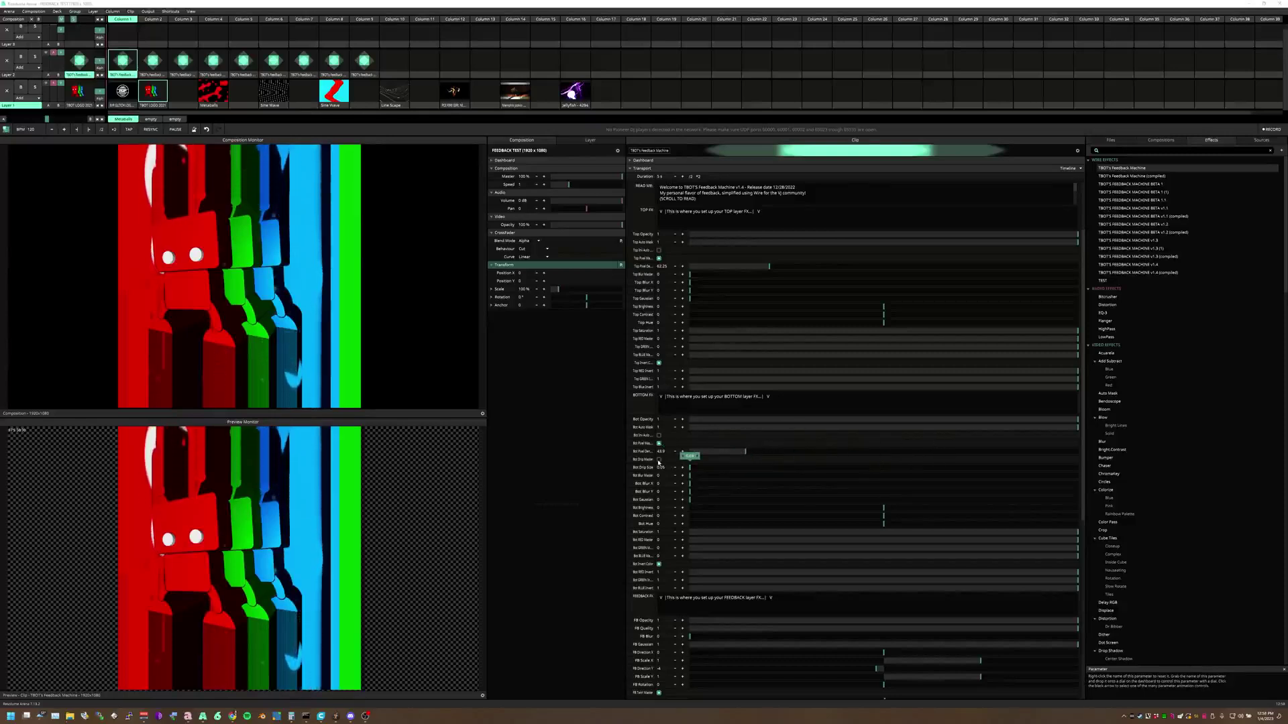
{"action": "left_click", "coordinate": [658, 460]}
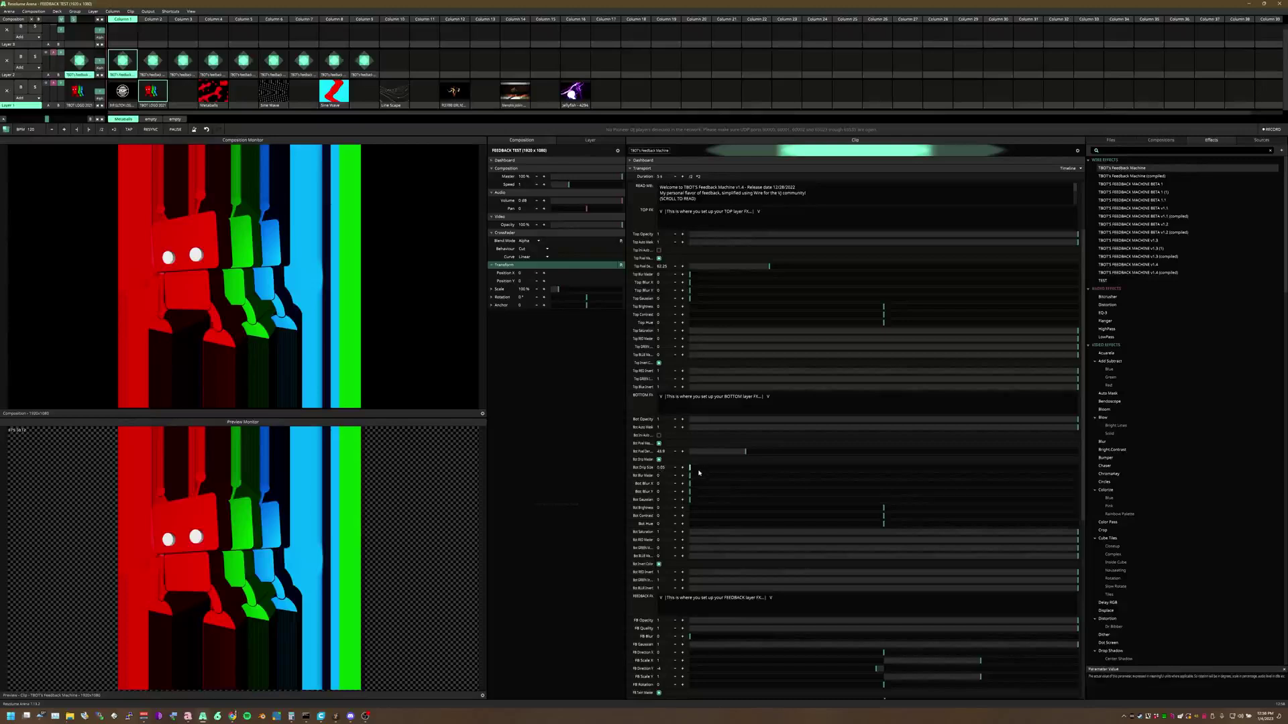
Try the bottom layer's blur amount at about 0.45, Gaussian at about 0.51 and its Blur Y, and reset them all to 0.
{"action": "left_click_drag", "start_coordinate": [691, 476], "coordinate": [866, 478]}
{"action": "left_click_drag", "start_coordinate": [691, 499], "coordinate": [880, 494]}
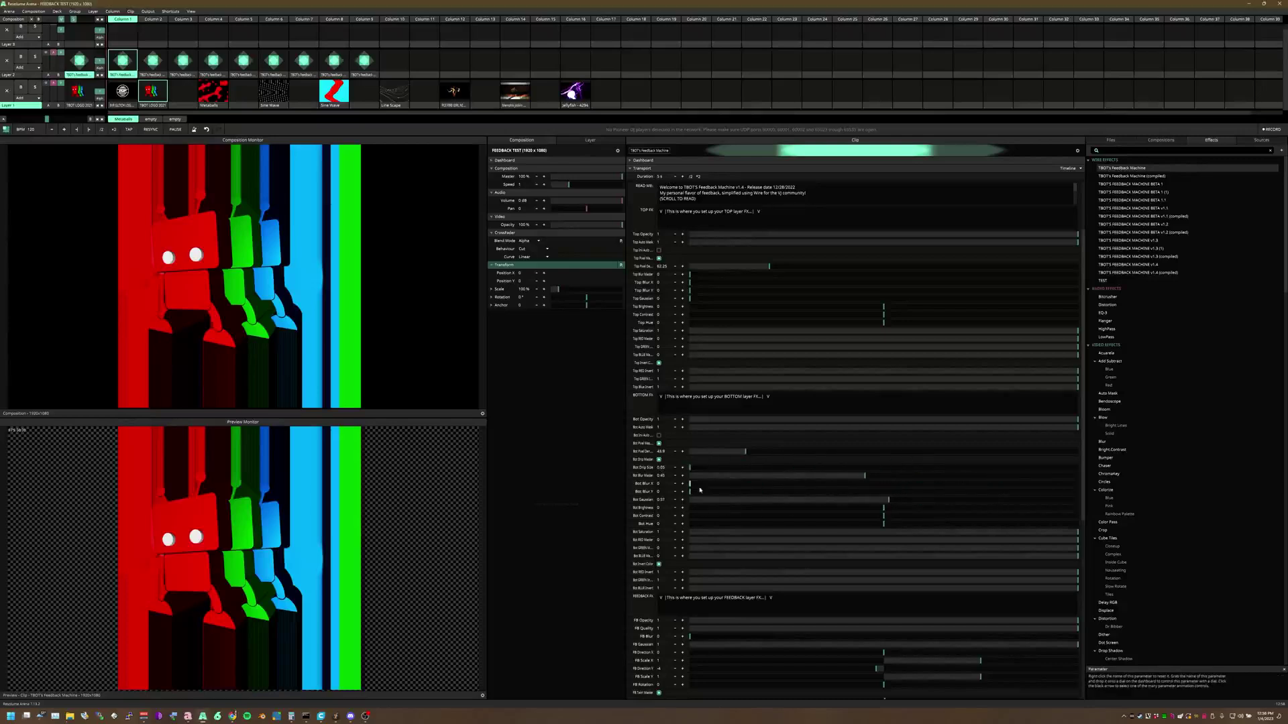
{"action": "mouse_move", "coordinate": [691, 491]}
{"action": "left_mouse_down"}
{"action": "mouse_move", "coordinate": [843, 492]}
{"action": "mouse_move", "coordinate": [690, 483]}
{"action": "left_mouse_up"}
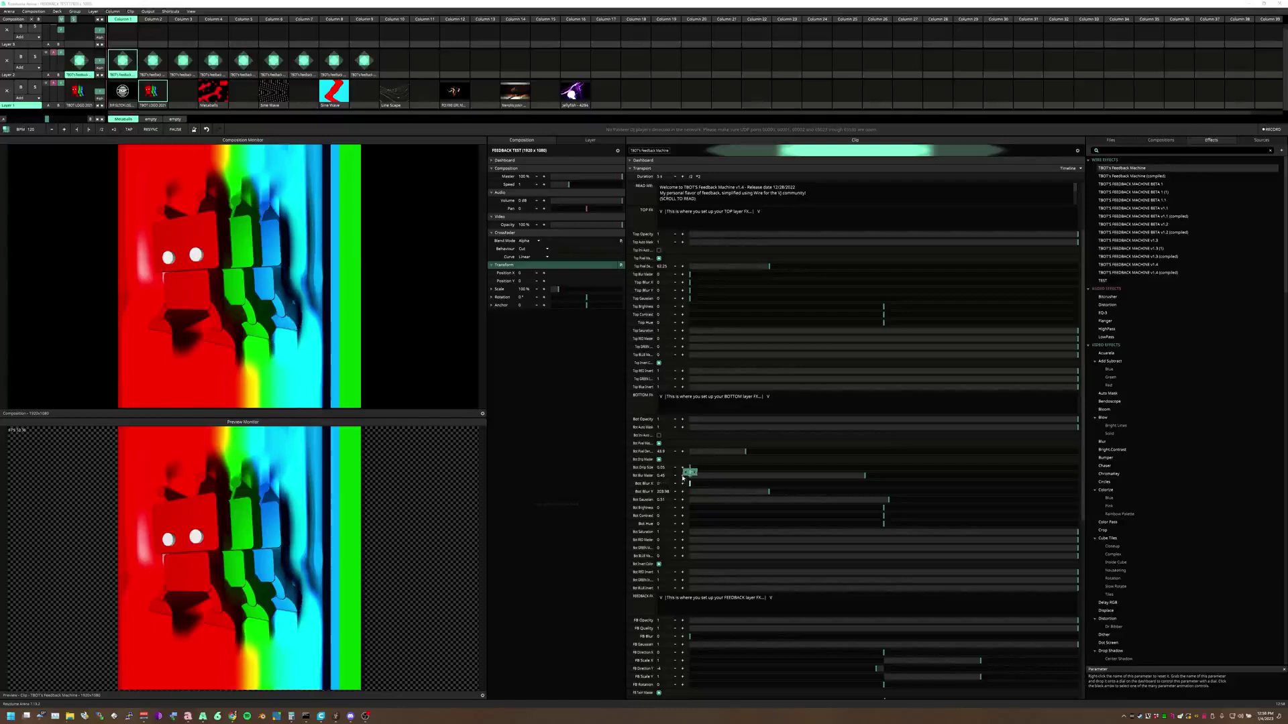
{"action": "left_click_drag", "start_coordinate": [769, 491], "coordinate": [689, 492]}
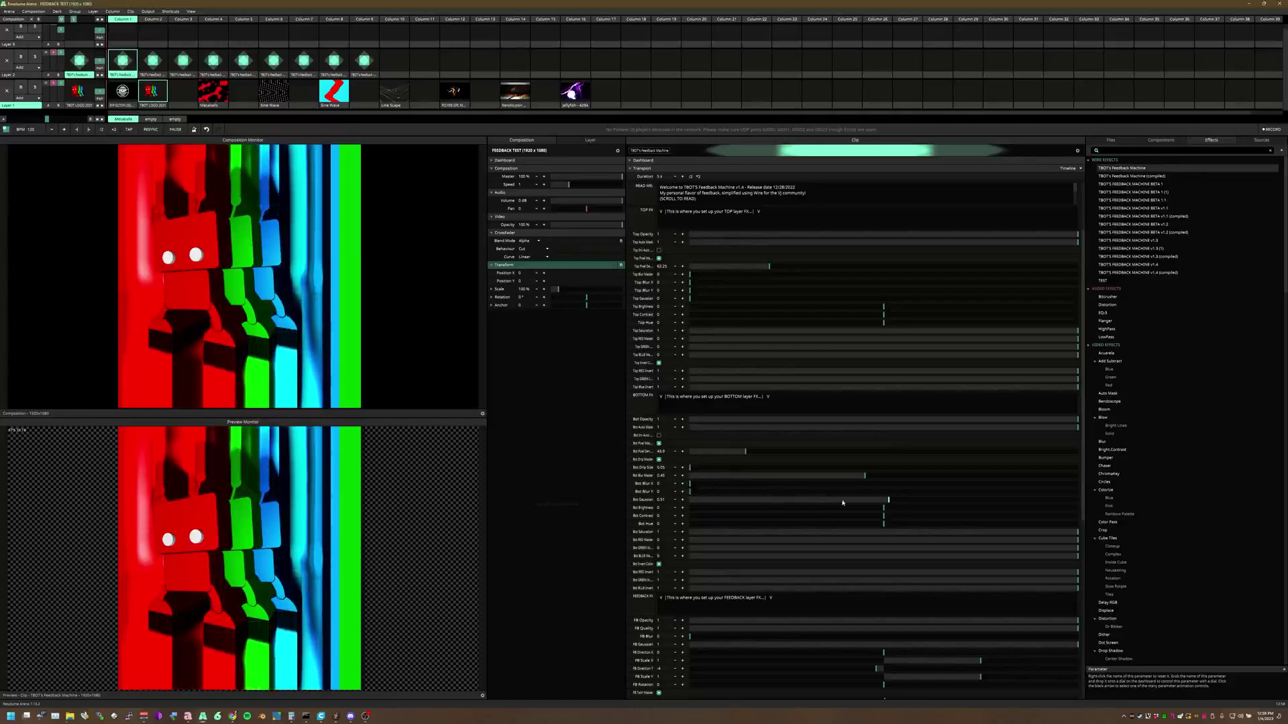
{"action": "left_click_drag", "start_coordinate": [880, 500], "coordinate": [689, 500]}
{"action": "right_click", "coordinate": [644, 476]}
Try out the bottom layer's hue and color inversion, leaving the hue at 0.
{"action": "scroll", "coordinate": [751, 502], "scroll_direction": "down", "scroll_amount": 1}
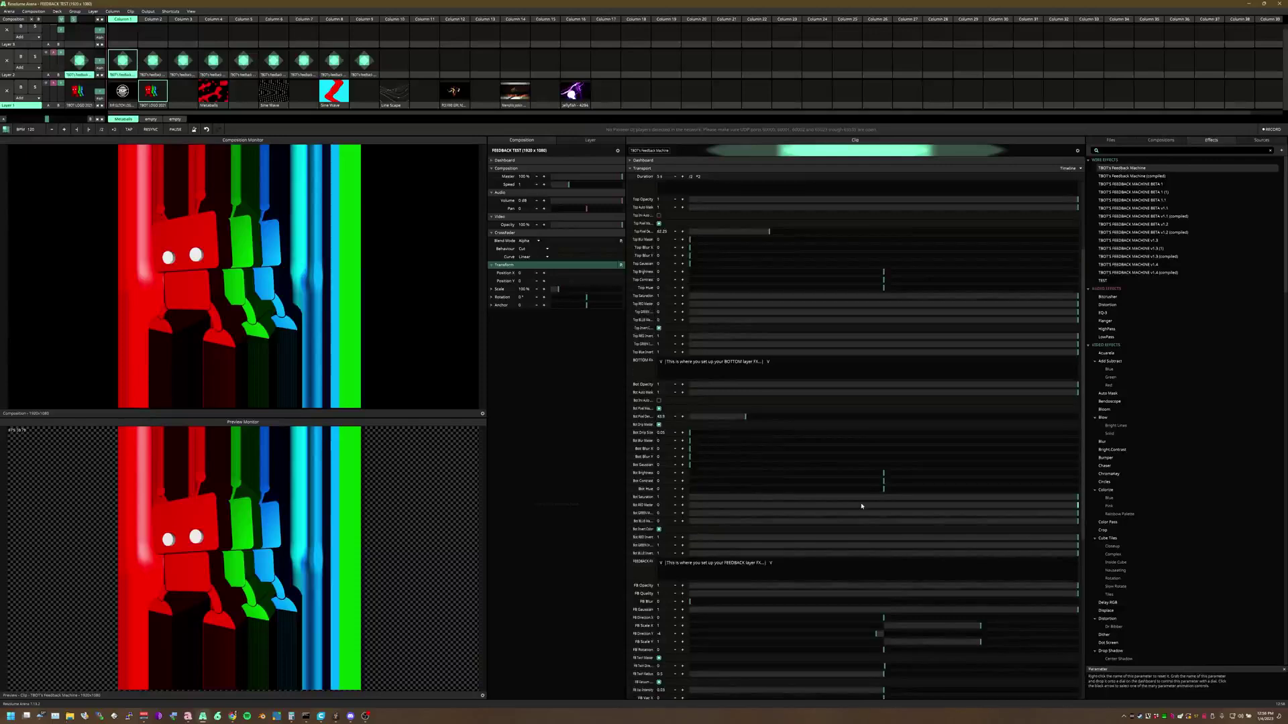
{"action": "mouse_move", "coordinate": [877, 490]}
{"action": "left_mouse_down"}
{"action": "mouse_move", "coordinate": [996, 490]}
{"action": "mouse_move", "coordinate": [800, 490]}
{"action": "mouse_move", "coordinate": [899, 490]}
{"action": "mouse_move", "coordinate": [884, 490]}
{"action": "left_mouse_up"}
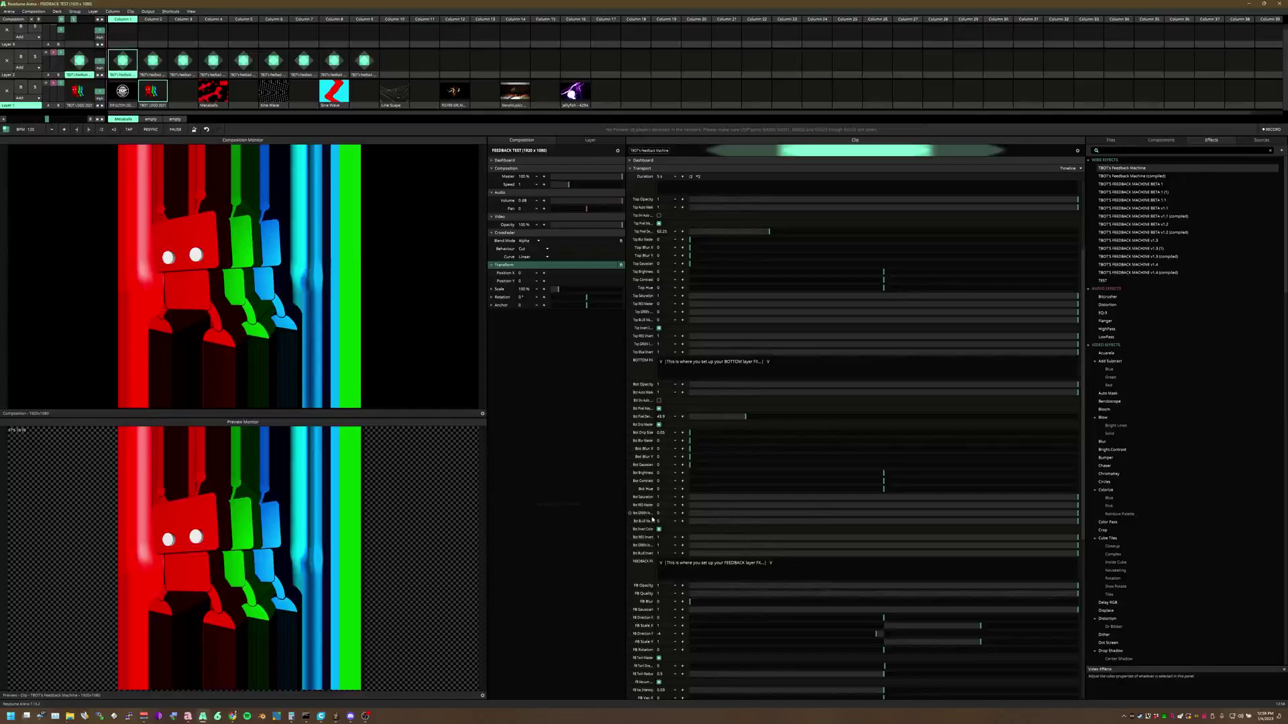
{"action": "left_click", "coordinate": [660, 529]}
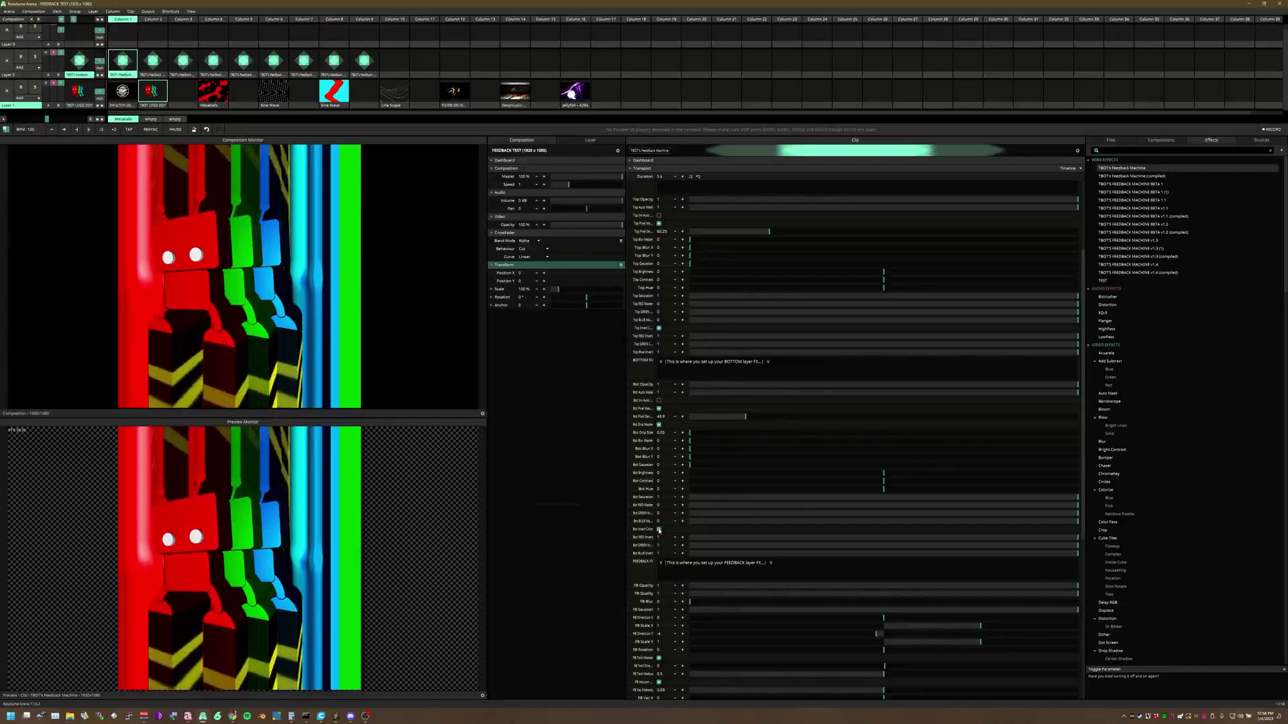
Trigger and preview the Metaballs clip in layer 1, and reopen the column 1 Feedback Machine clip at its feedback layer settings.
{"action": "scroll", "coordinate": [658, 529], "scroll_direction": "down", "scroll_amount": 2}
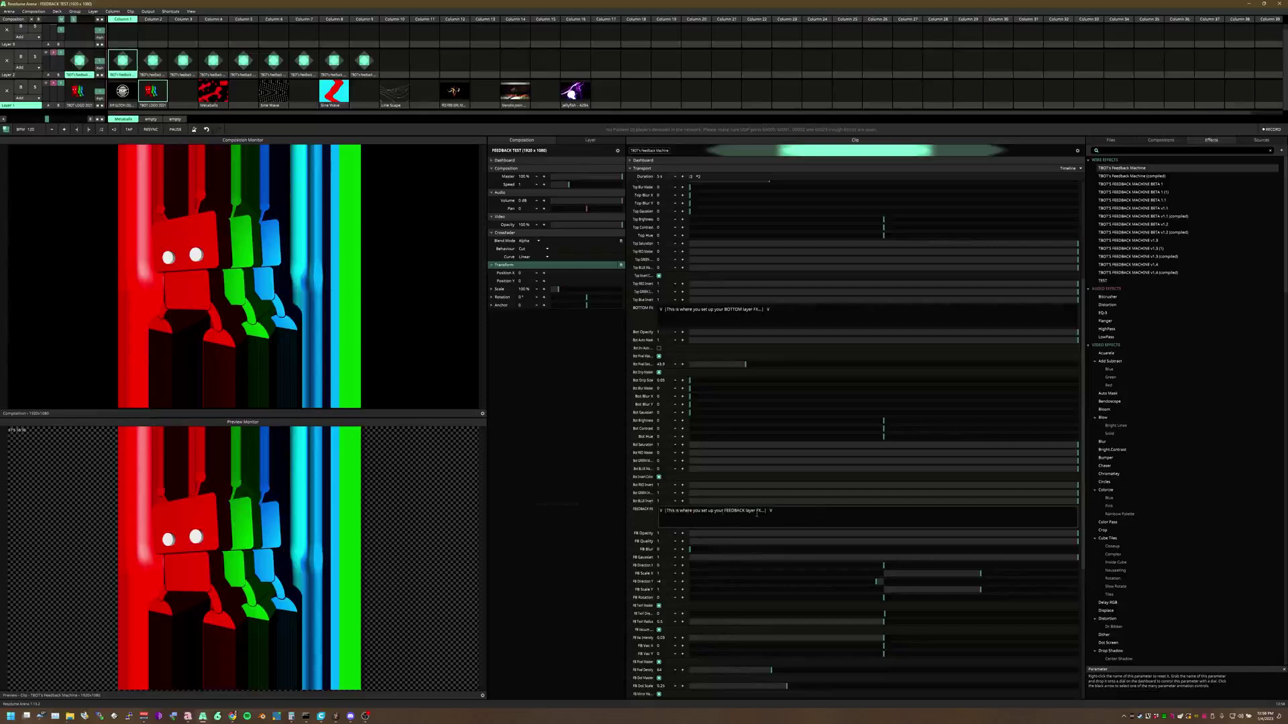
{"action": "scroll", "coordinate": [728, 511], "scroll_direction": "down", "scroll_amount": 10}
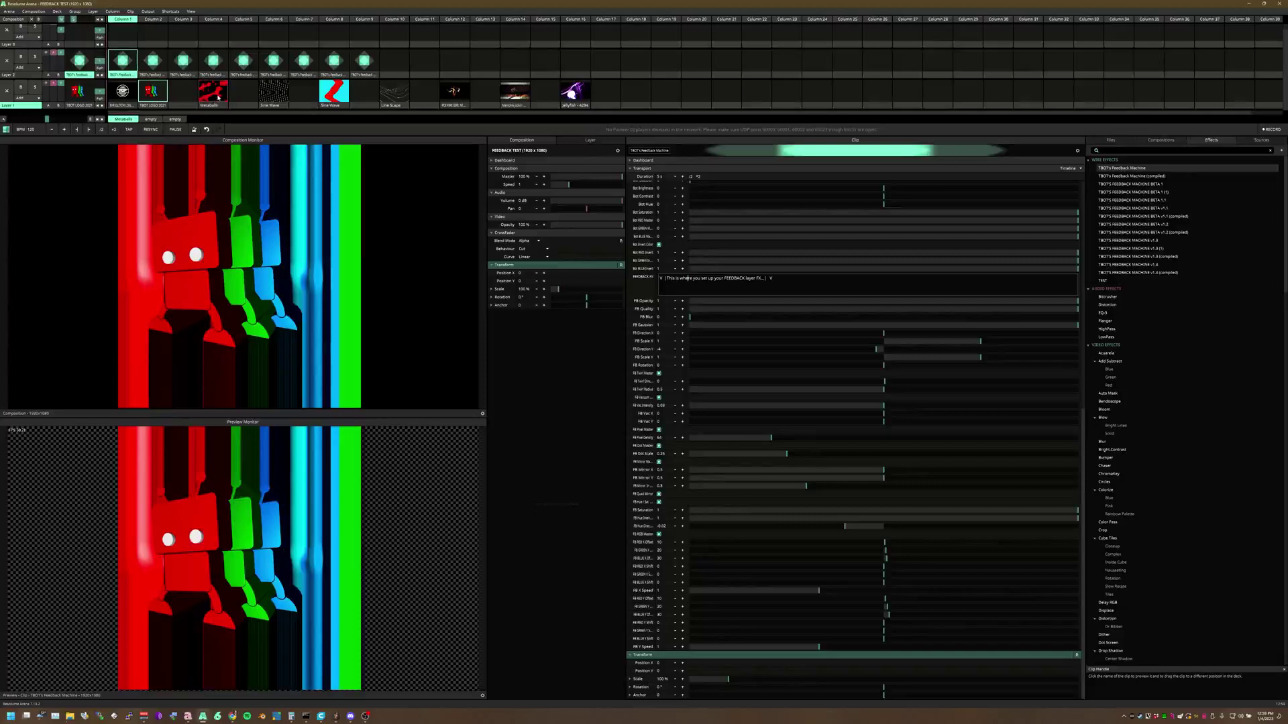
{"action": "left_click", "coordinate": [218, 98]}
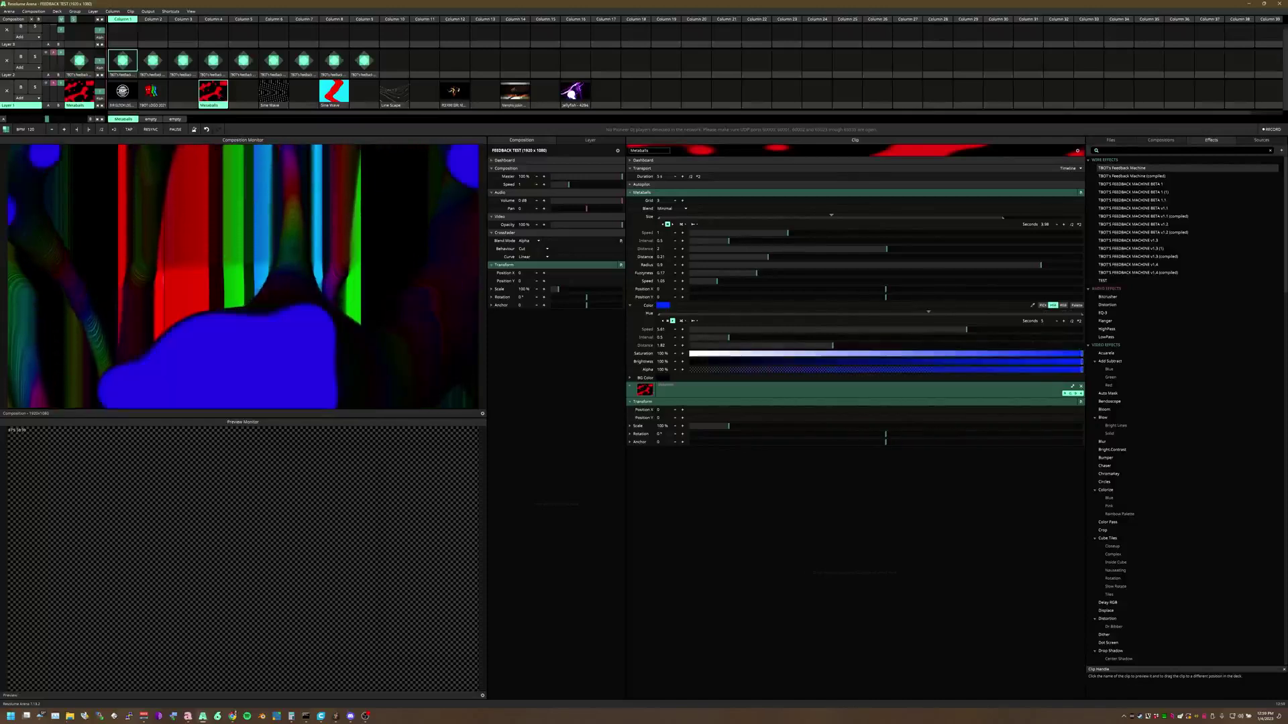
{"action": "left_click", "coordinate": [226, 103]}
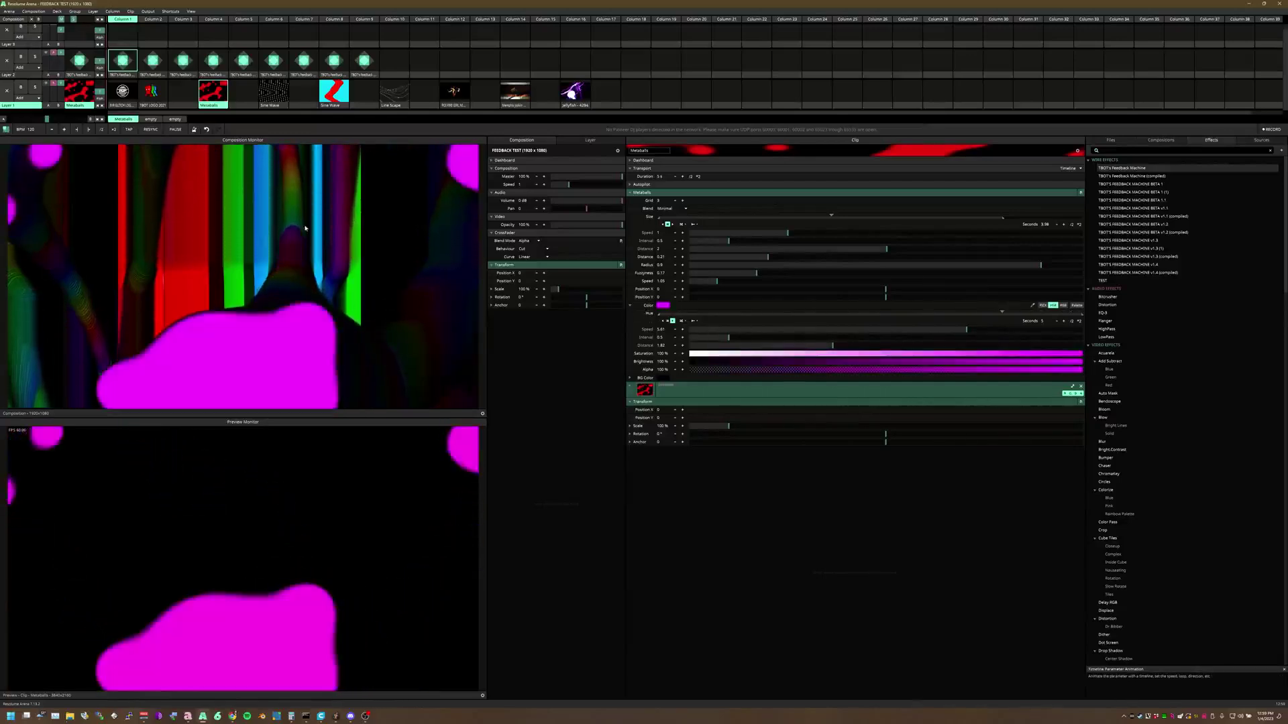
{"action": "left_click", "coordinate": [123, 62]}
{"action": "scroll", "coordinate": [699, 332], "scroll_direction": "down", "scroll_amount": 2}
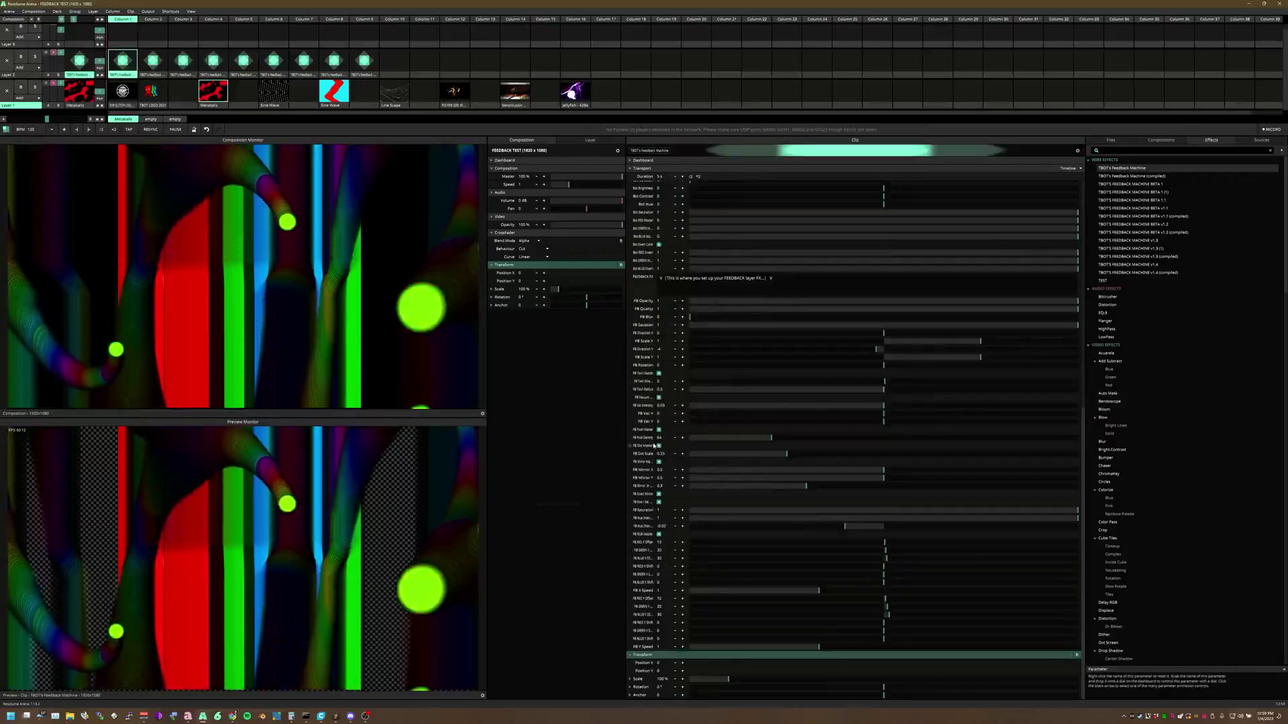
Try out the feedback layer's blur and set its Gaussian to about 0.48.
{"action": "left_click_drag", "start_coordinate": [698, 316], "coordinate": [908, 327]}
{"action": "left_click_drag", "start_coordinate": [665, 320], "coordinate": [883, 338]}
Try out the feedback layer's scale, direction and rotation, and reset each to its starting value.
{"action": "mouse_move", "coordinate": [981, 341]}
{"action": "left_mouse_down"}
{"action": "mouse_move", "coordinate": [1011, 348]}
{"action": "mouse_move", "coordinate": [949, 351]}
{"action": "mouse_move", "coordinate": [988, 354]}
{"action": "left_mouse_up"}
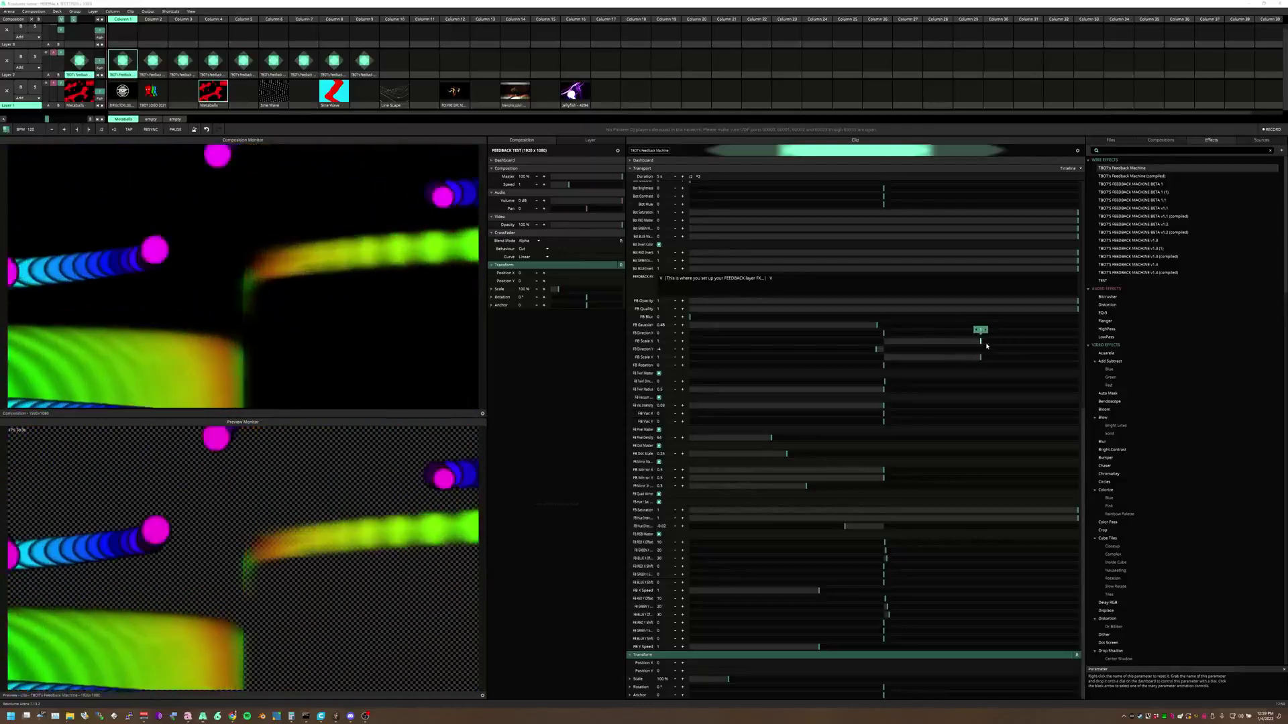
{"action": "left_click_drag", "start_coordinate": [876, 349], "coordinate": [933, 363]}
{"action": "left_click_drag", "start_coordinate": [1032, 368], "coordinate": [977, 367]}
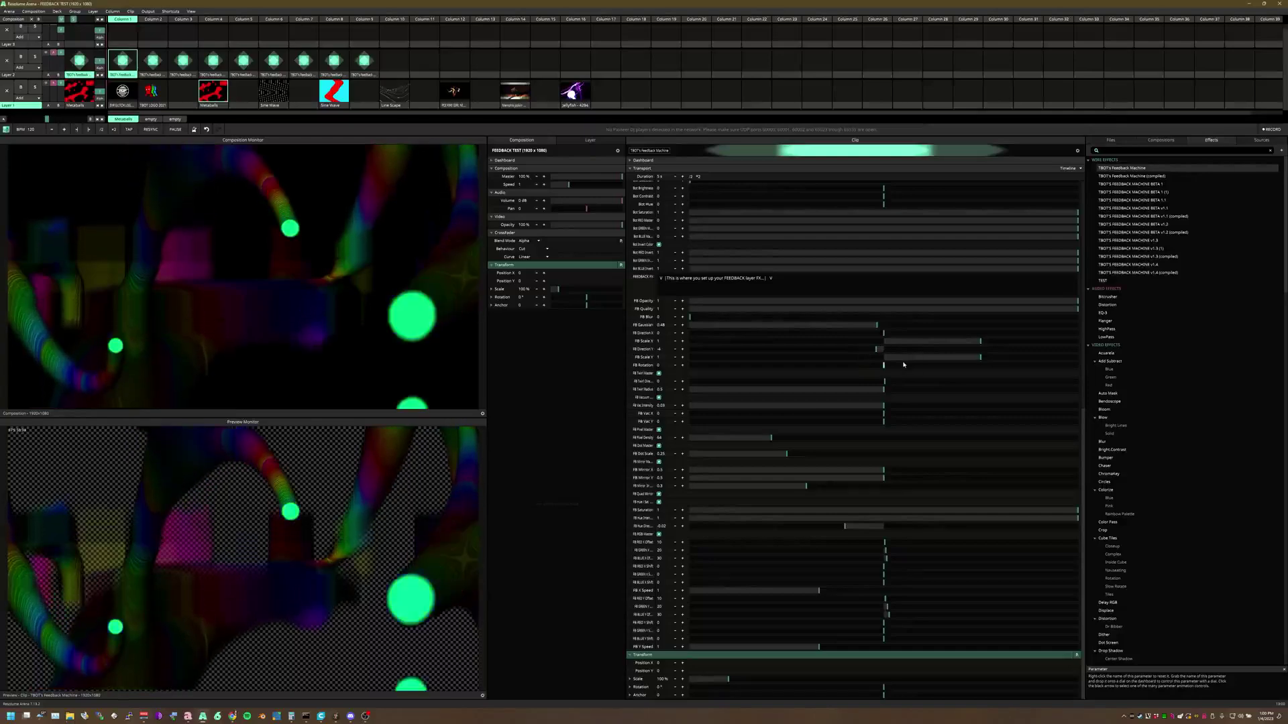
{"action": "left_click_drag", "start_coordinate": [883, 367], "coordinate": [877, 368]}
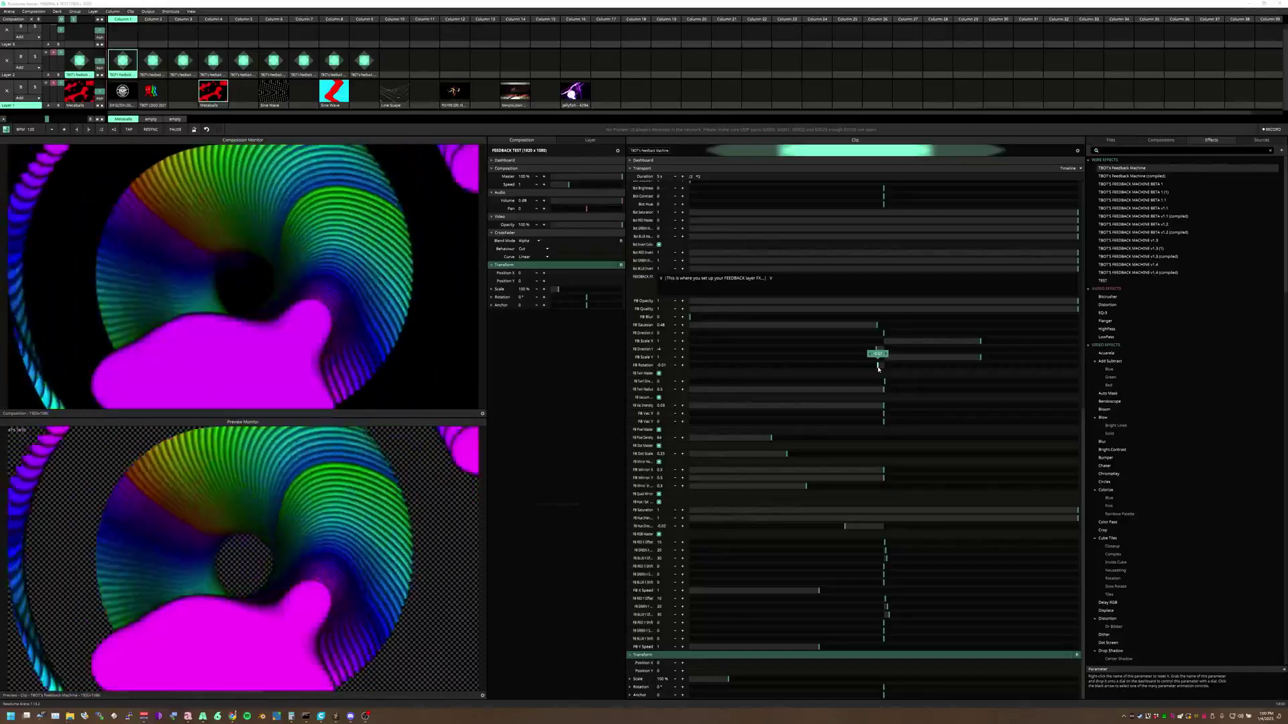
{"action": "double_click", "coordinate": [878, 368]}
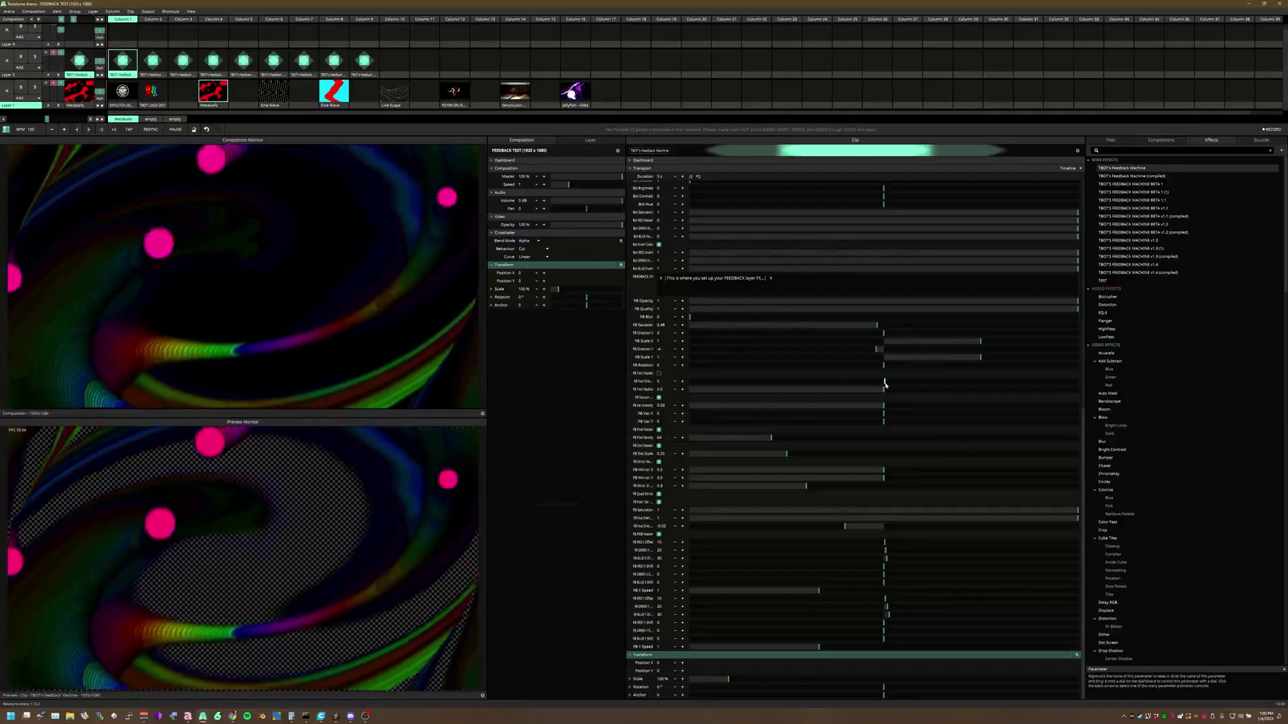
Try out the feedback layer's twirl amount in both directions and its twirl radius, and reset them to 0 and 0.5.
{"action": "left_click_drag", "start_coordinate": [885, 385], "coordinate": [900, 385]}
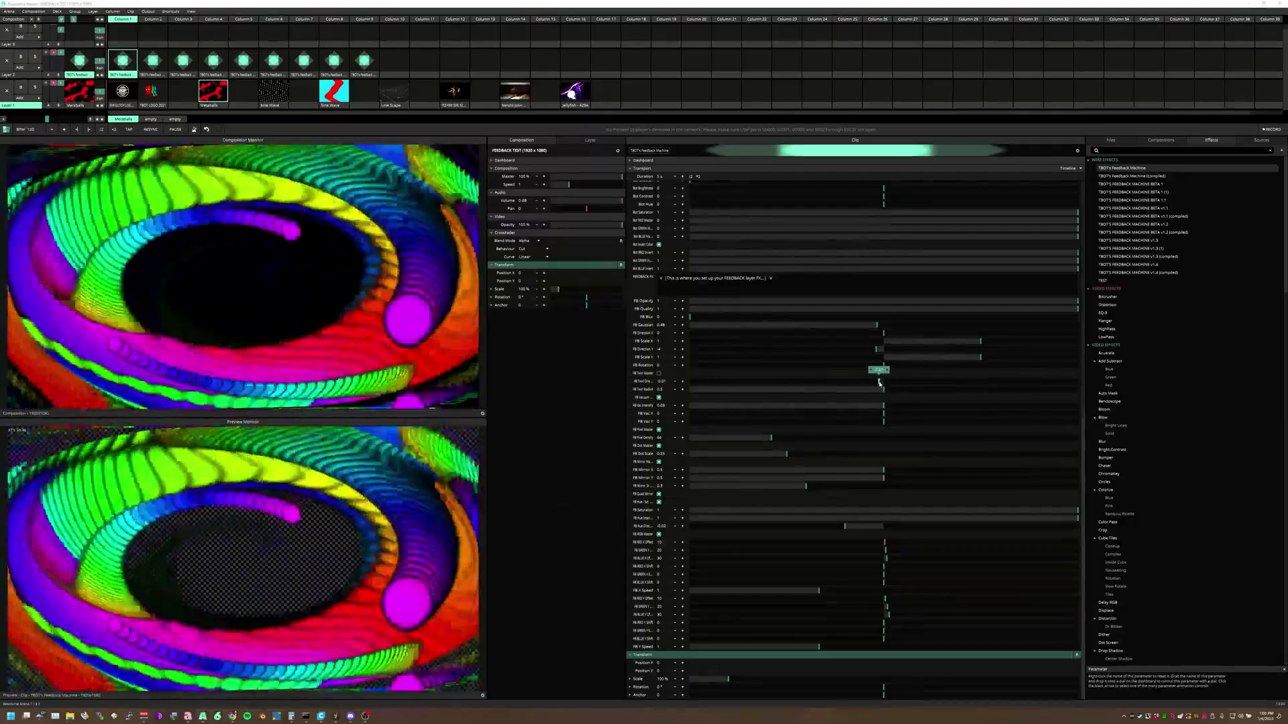
{"action": "left_click_drag", "start_coordinate": [880, 383], "coordinate": [736, 394]}
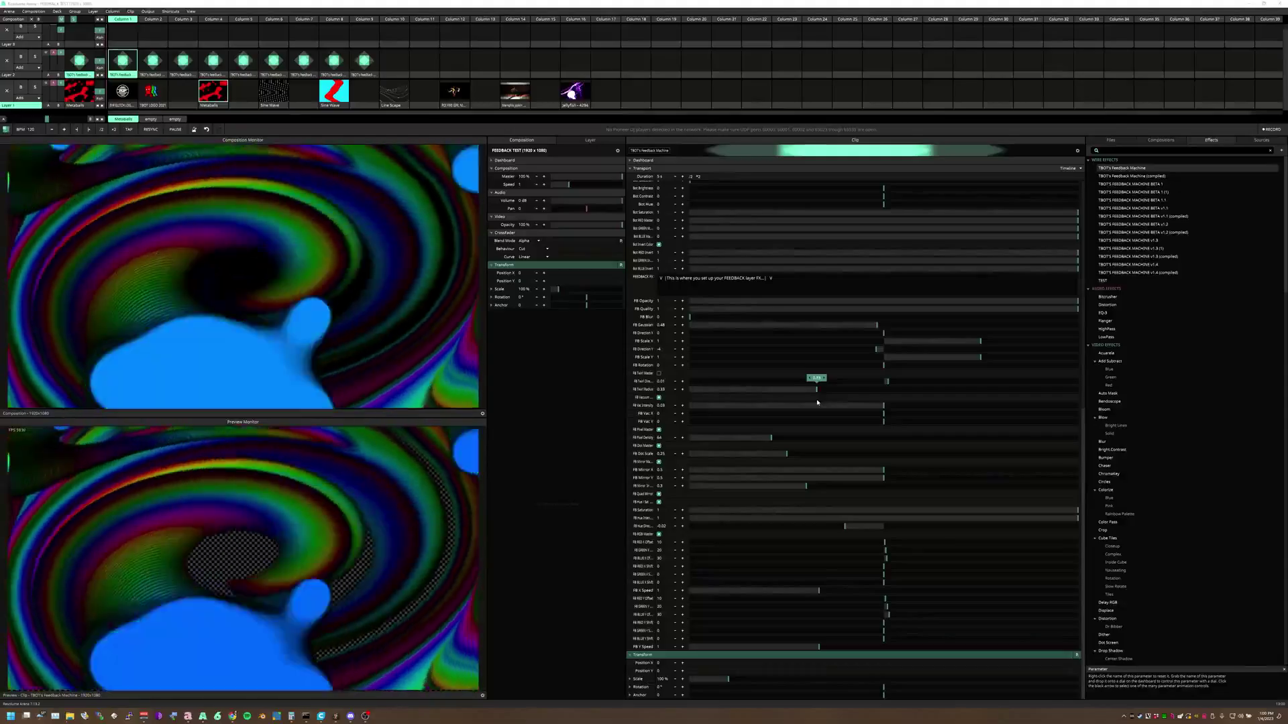
{"action": "double_click", "coordinate": [817, 391]}
{"action": "mouse_move", "coordinate": [880, 385]}
{"action": "left_click_drag", "start_coordinate": [830, 384], "coordinate": [883, 382]}
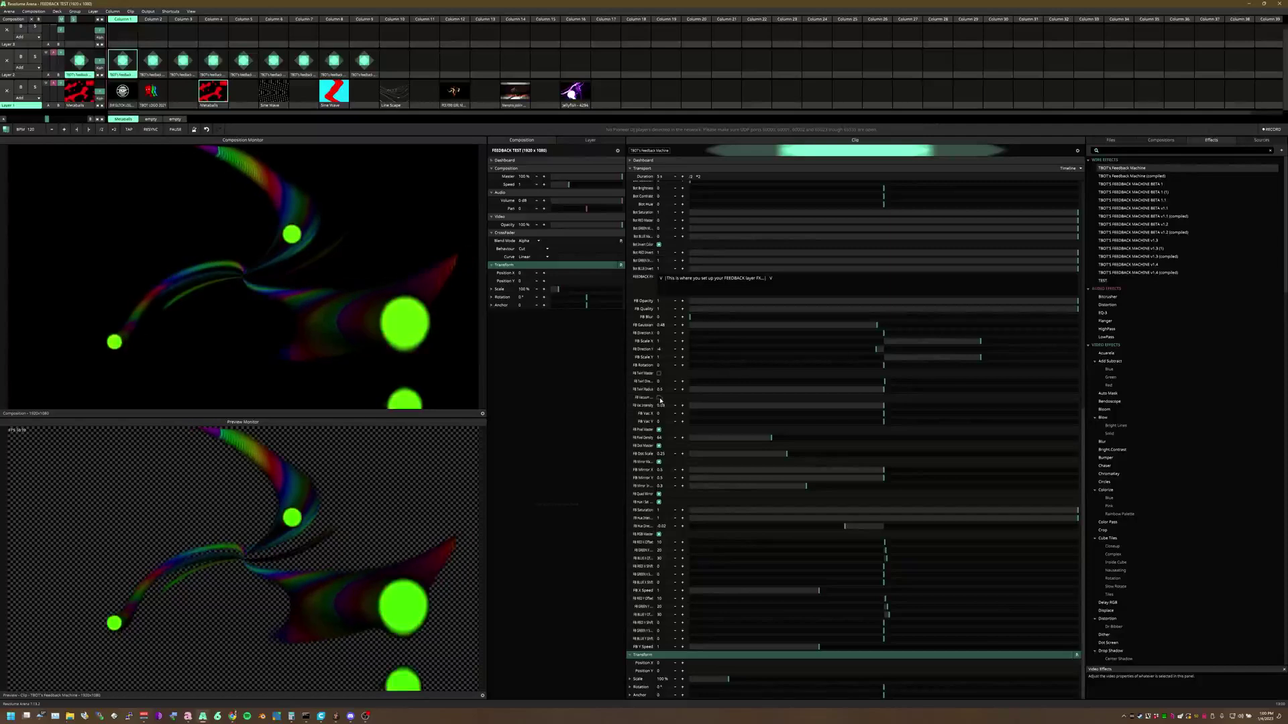
Try out the feedback layer's Vac intensity, Vac X and Vac Y, reset them, and toggle its pixel bypass.
{"action": "left_click_drag", "start_coordinate": [883, 407], "coordinate": [874, 411]}
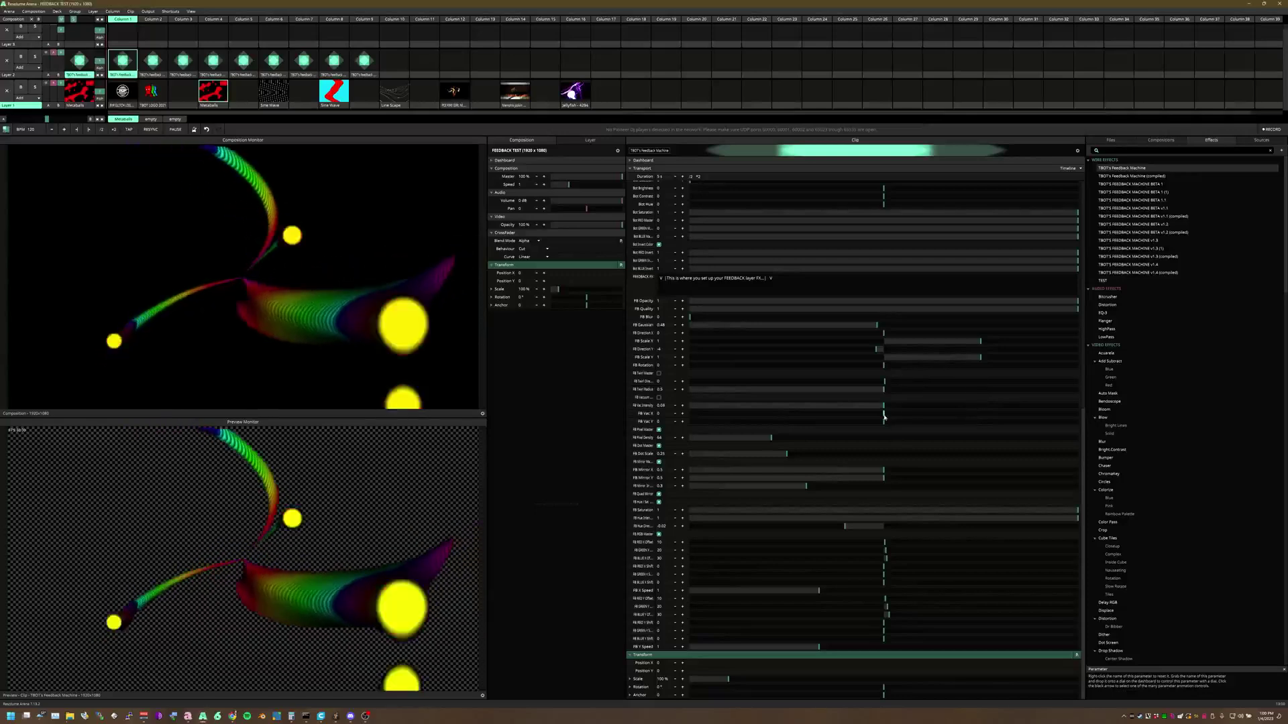
{"action": "left_click_drag", "start_coordinate": [888, 413], "coordinate": [745, 425]}
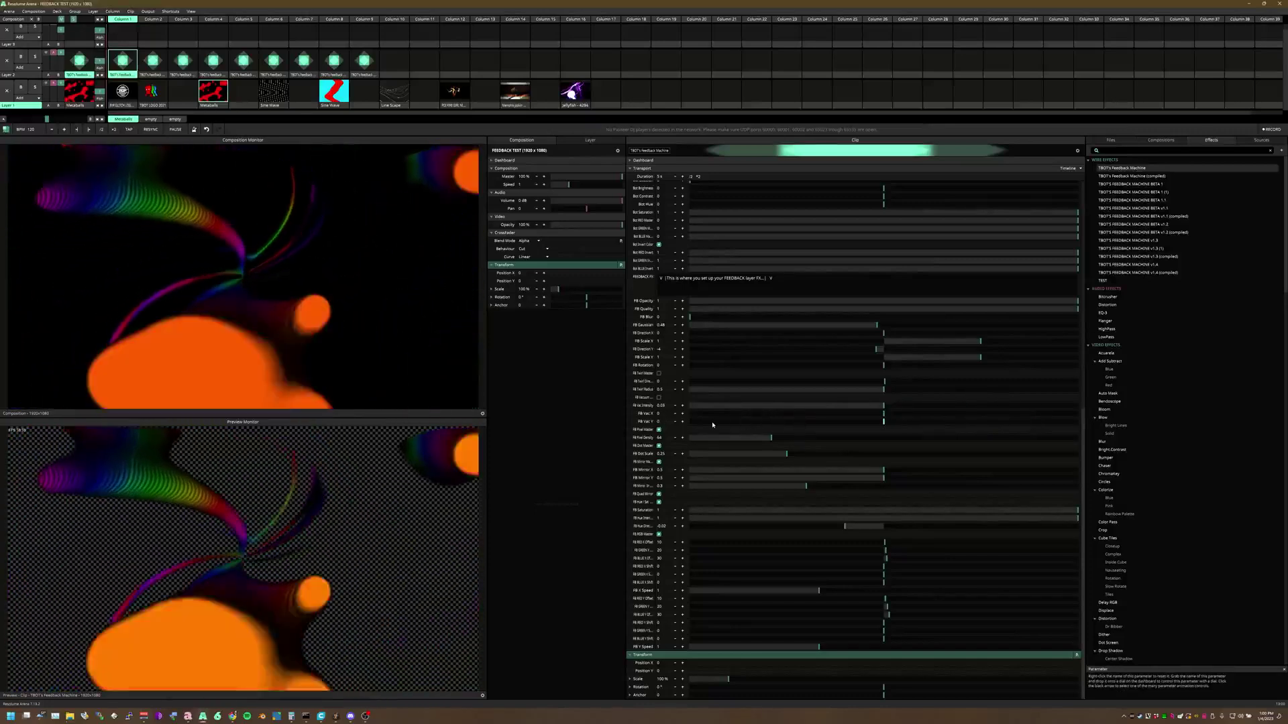
{"action": "left_click", "coordinate": [658, 430]}
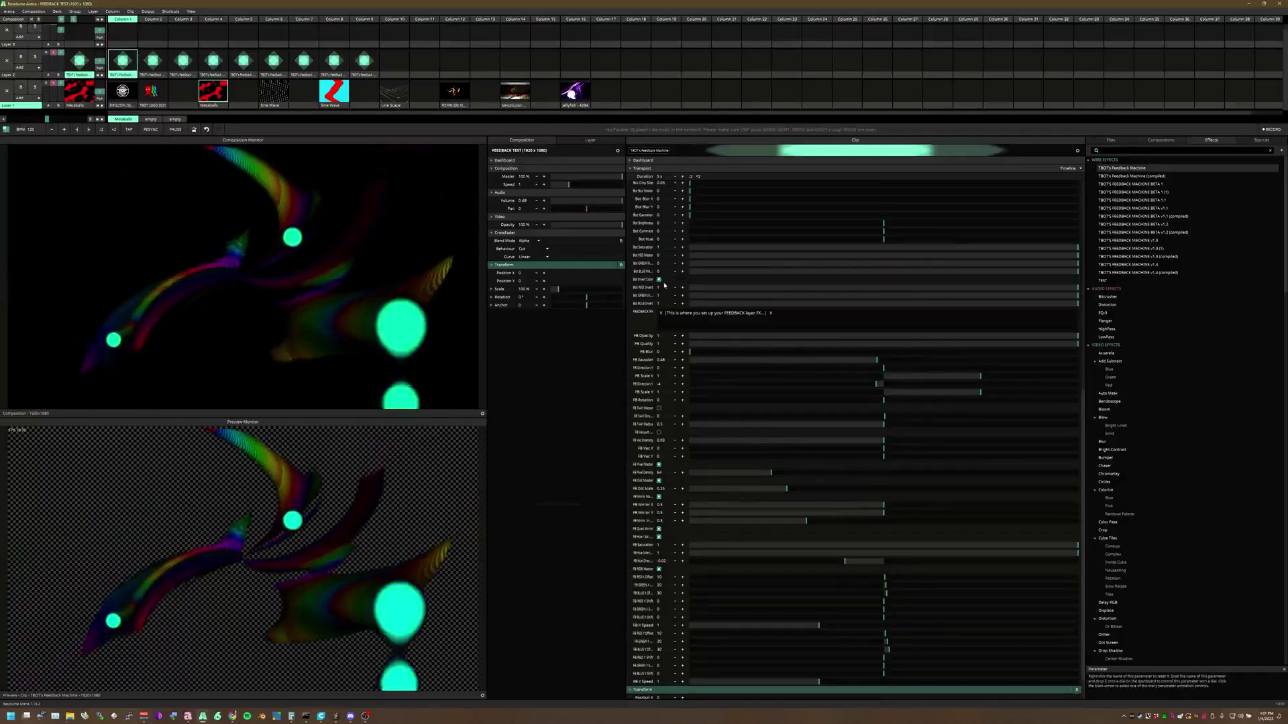
Try the bottom layer's pixel density at about 26 and its dot scale at about 0.38, and leave both effects bypassed.
{"action": "scroll", "coordinate": [664, 254], "scroll_direction": "up", "scroll_amount": 2}
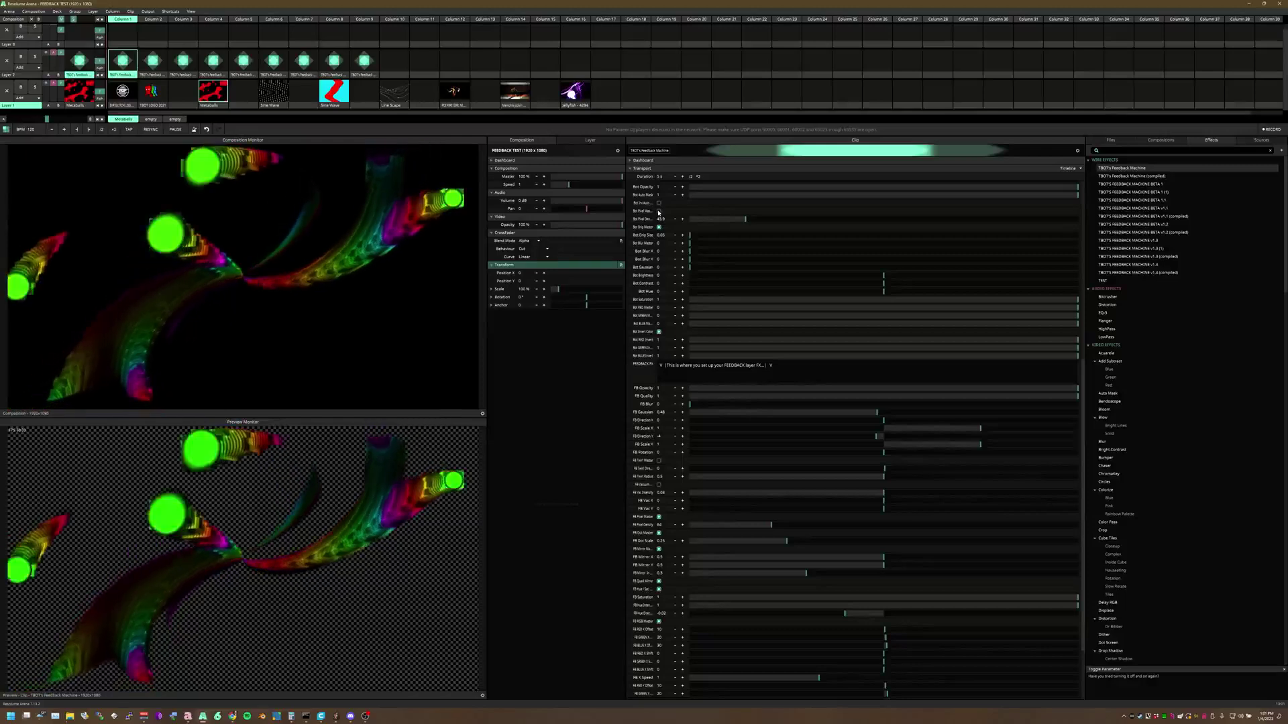
{"action": "mouse_move", "coordinate": [743, 219]}
{"action": "left_click_drag", "start_coordinate": [743, 219], "coordinate": [722, 221]}
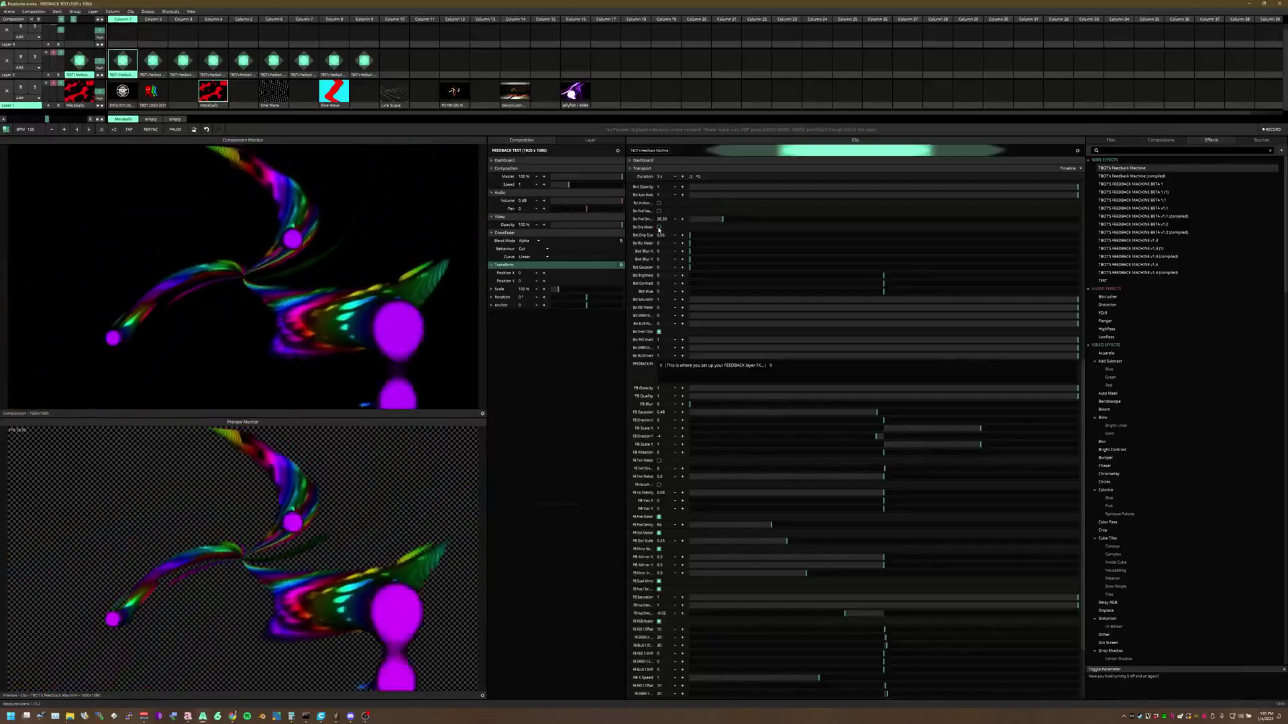
{"action": "left_click_drag", "start_coordinate": [706, 239], "coordinate": [835, 238]}
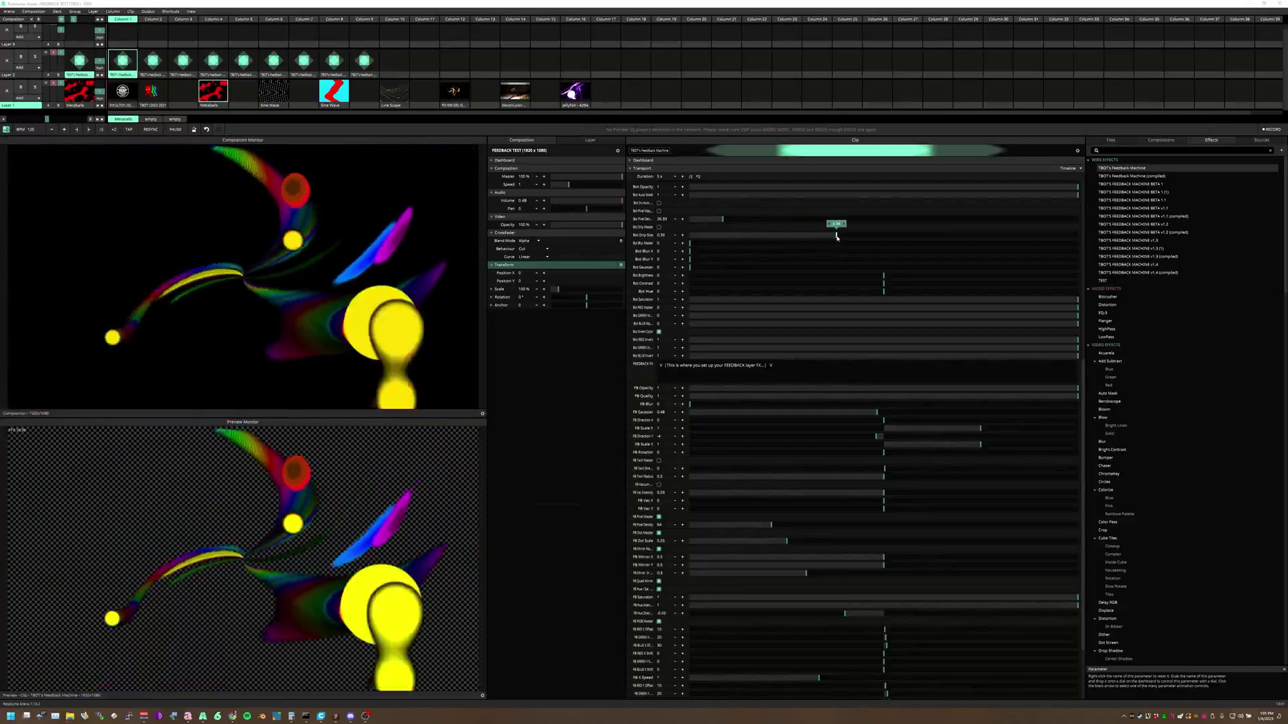
{"action": "left_click", "coordinate": [659, 227]}
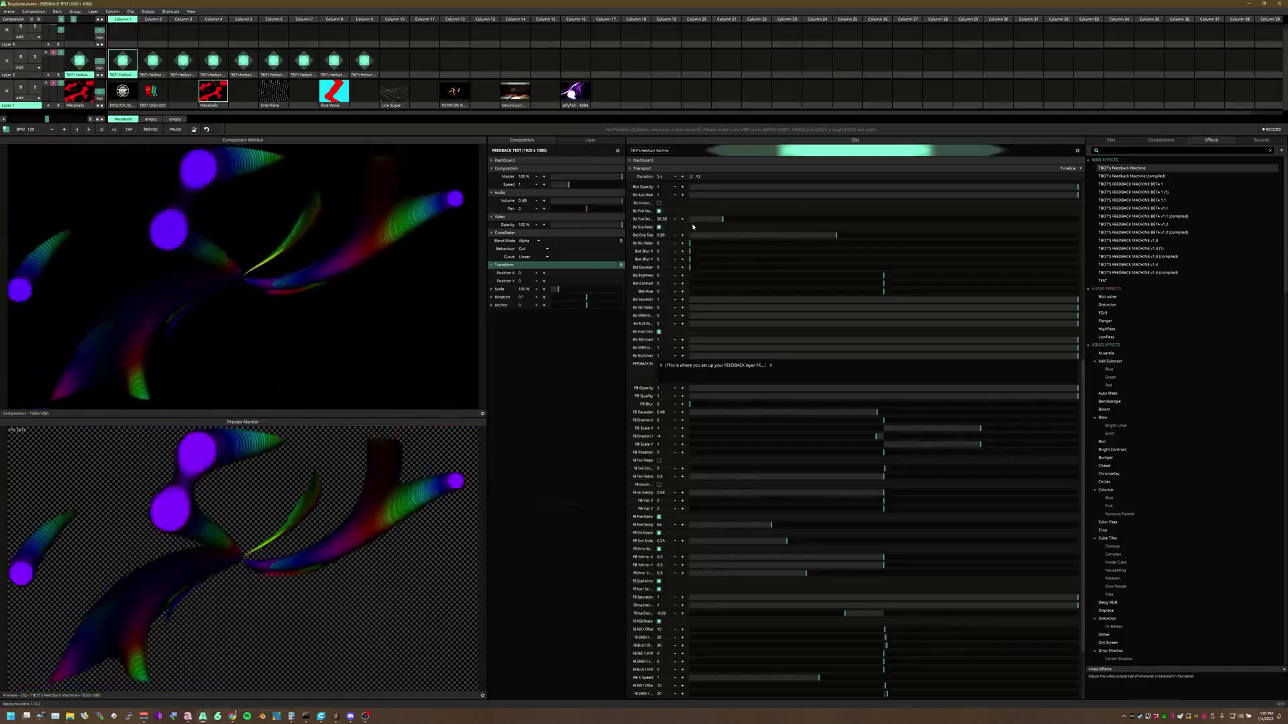
Turn off the feedback layer's dot bypass, toggle its pixel bypass, and set the dot scale to about 0.33.
{"action": "scroll", "coordinate": [796, 340], "scroll_direction": "down", "scroll_amount": 2}
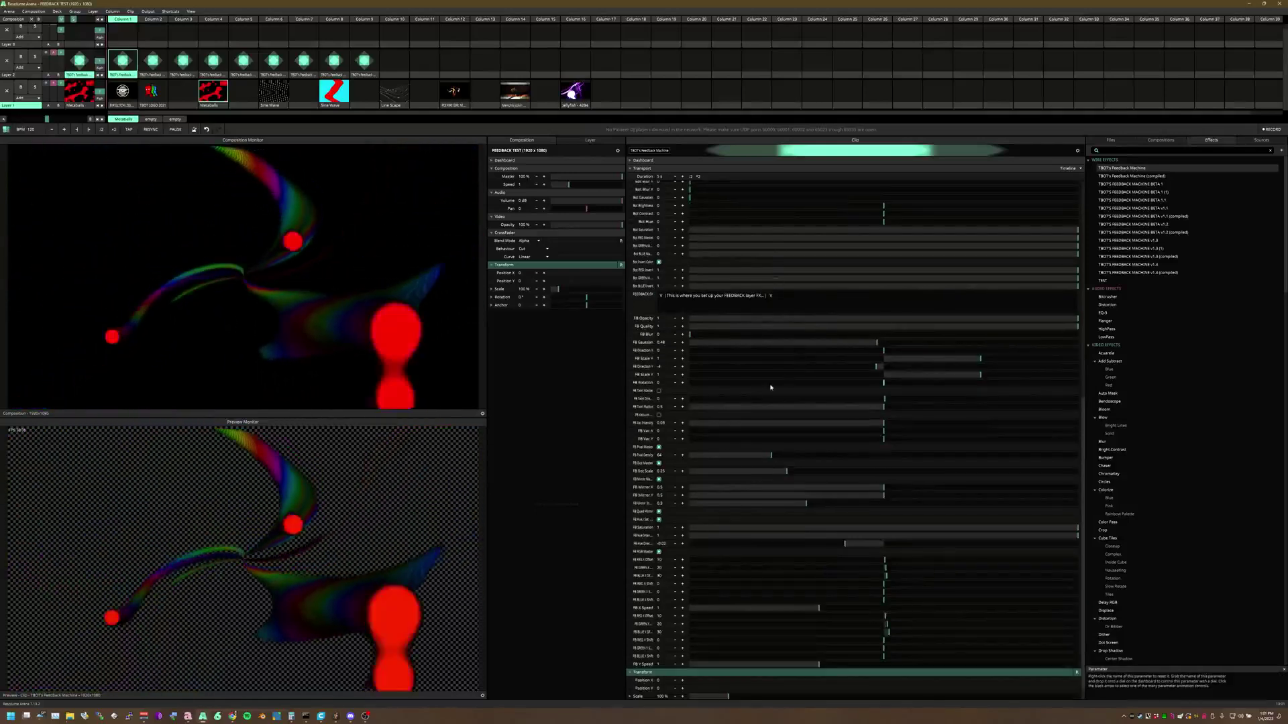
{"action": "scroll", "coordinate": [776, 382], "scroll_direction": "down", "scroll_amount": 1}
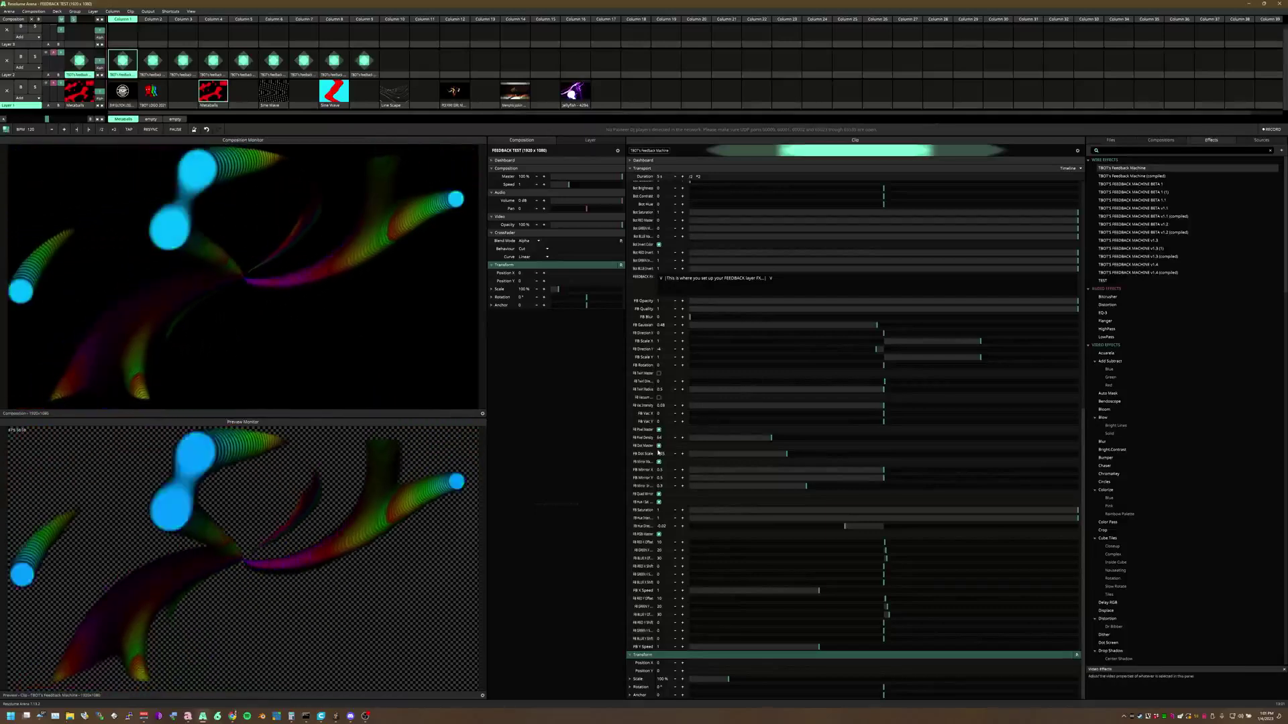
{"action": "left_click", "coordinate": [658, 446]}
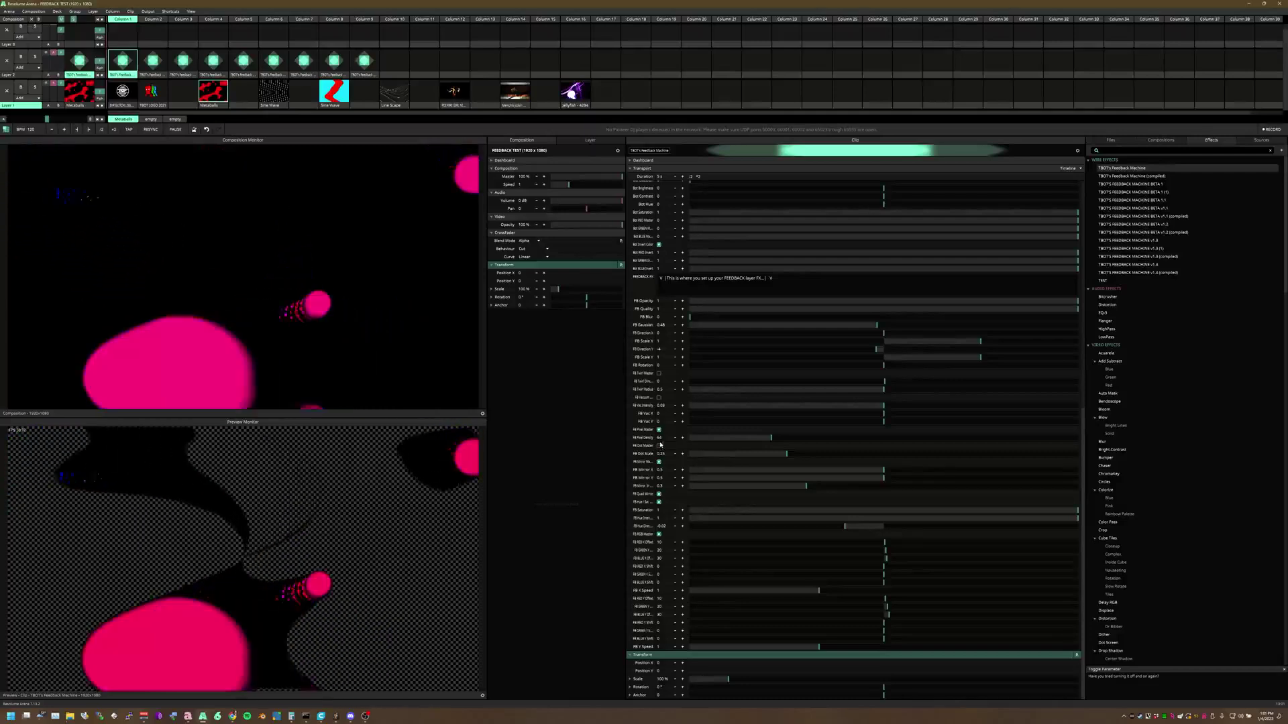
{"action": "left_click", "coordinate": [658, 430]}
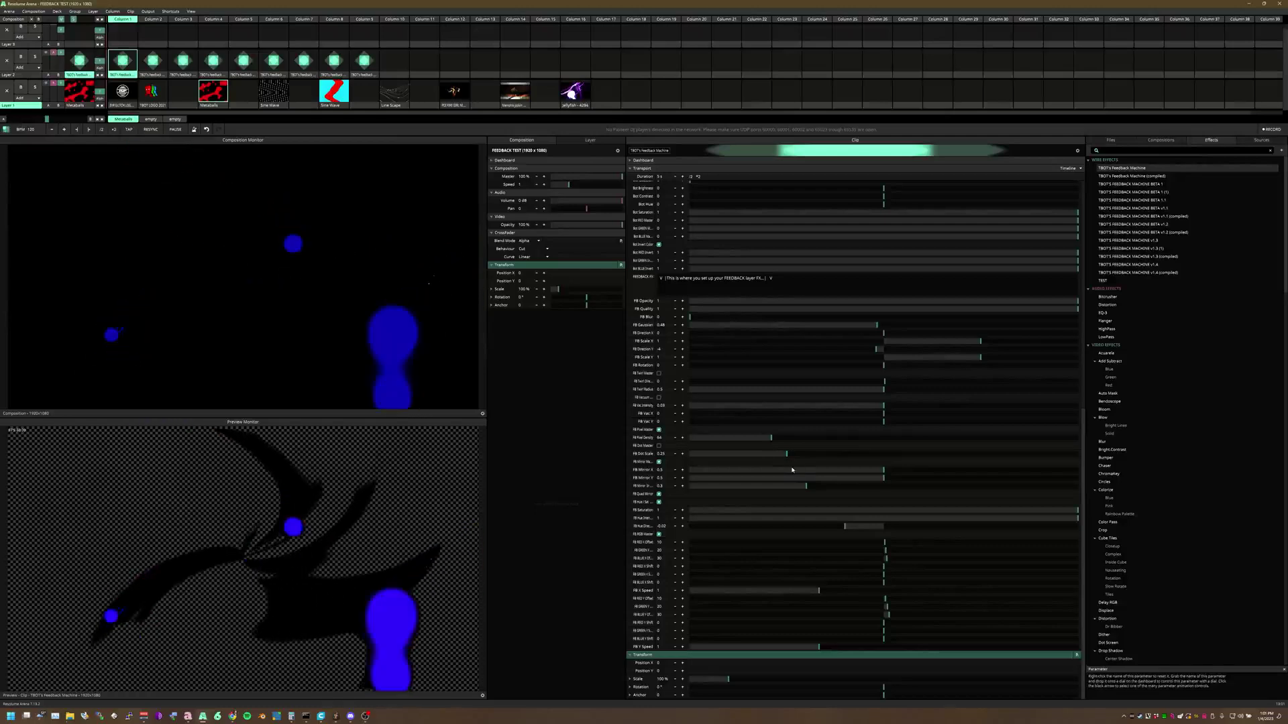
{"action": "left_click_drag", "start_coordinate": [786, 454], "coordinate": [816, 460]}
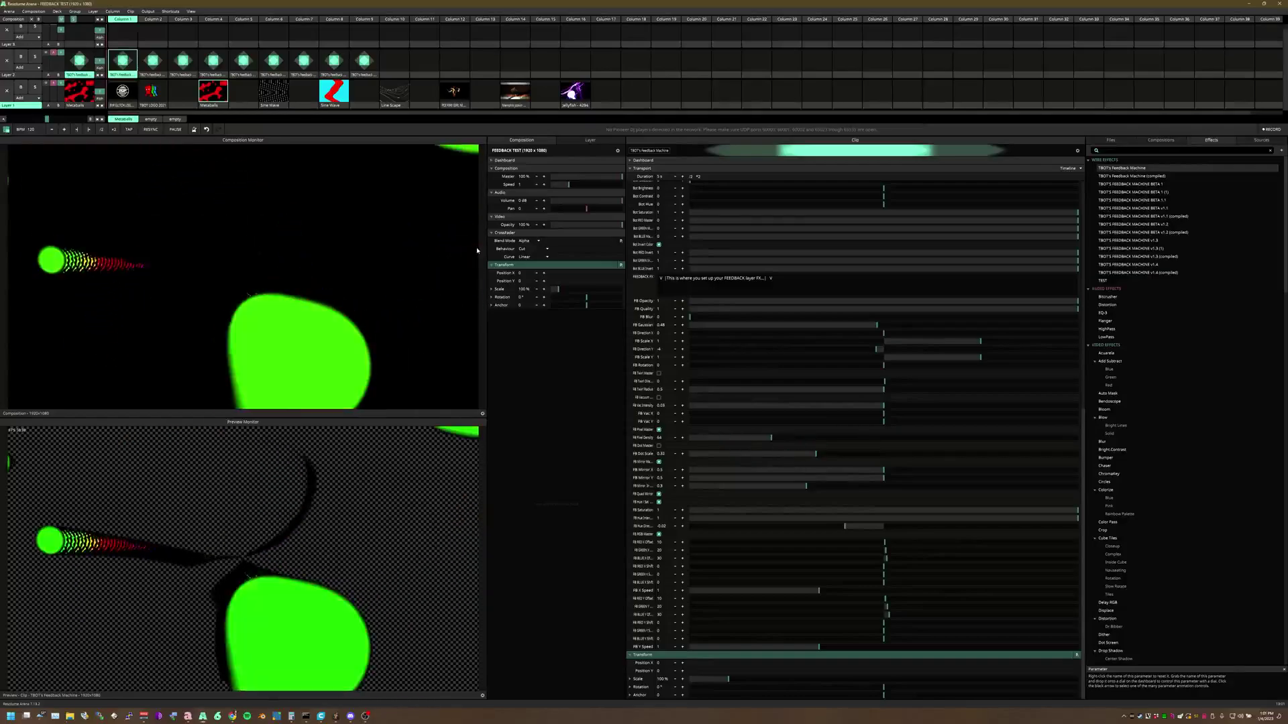
Trigger the column 6 Sine Wave clip, lower the feedback layer's dot scale to about 0.06, and bypass the dot effect again.
{"action": "left_click", "coordinate": [273, 92]}
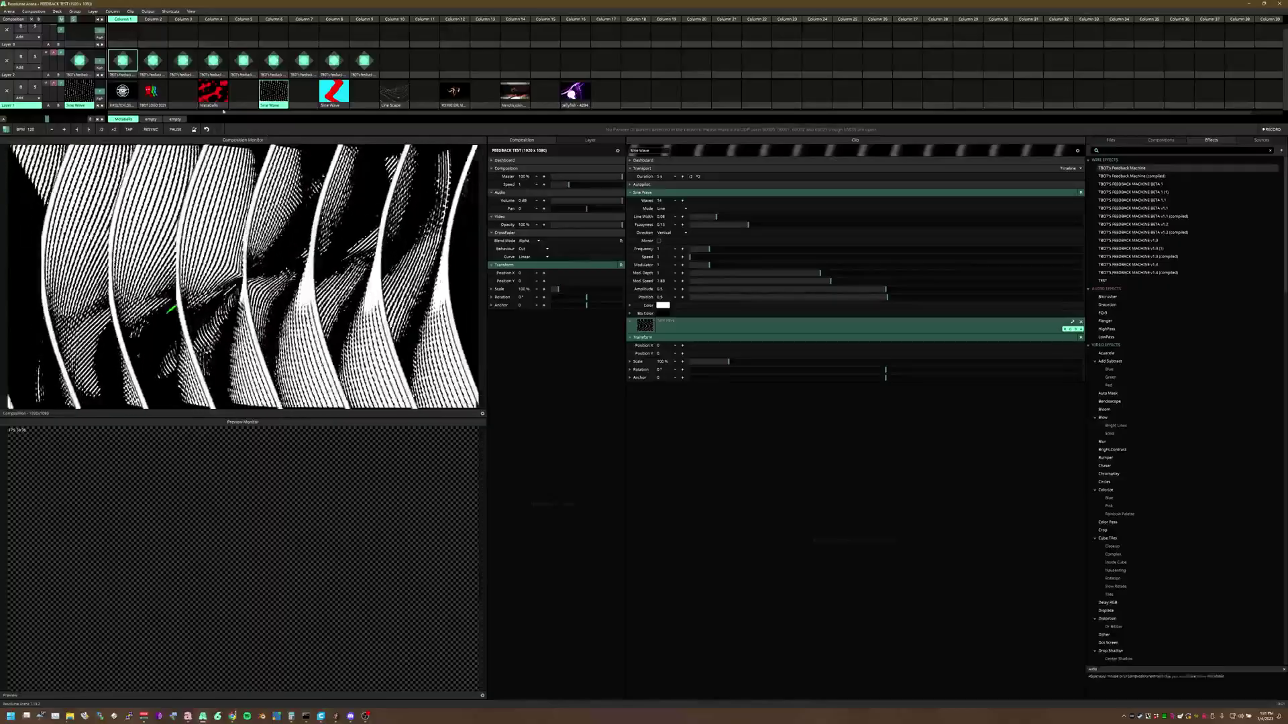
{"action": "left_click", "coordinate": [134, 75]}
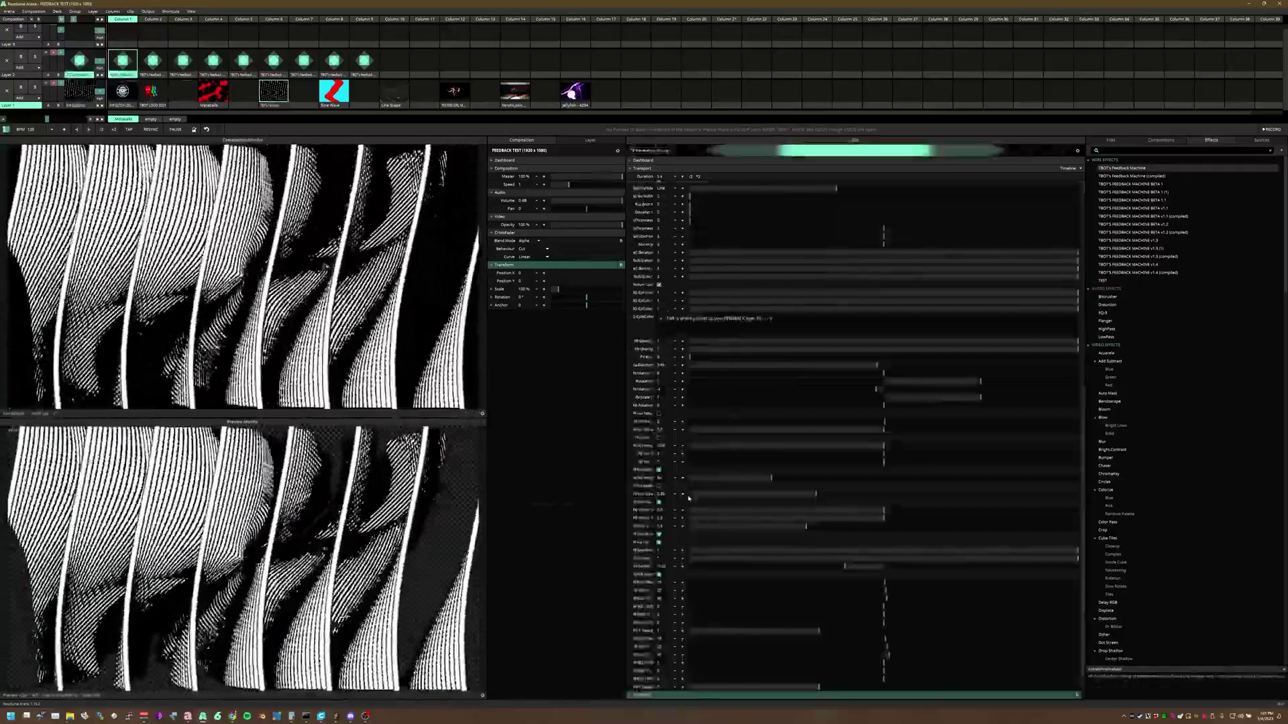
{"action": "left_click_drag", "start_coordinate": [807, 495], "coordinate": [767, 494]}
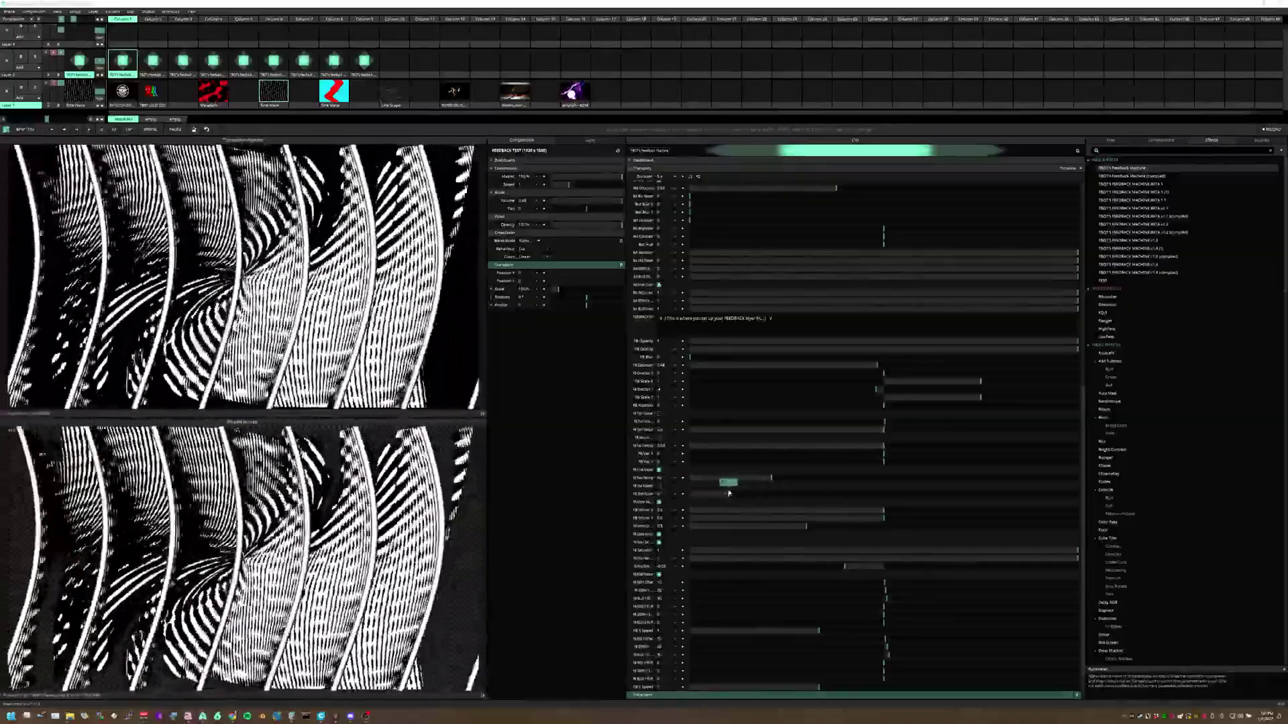
{"action": "mouse_move", "coordinate": [761, 490]}
{"action": "left_mouse_down"}
{"action": "mouse_move", "coordinate": [908, 494]}
{"action": "mouse_move", "coordinate": [713, 494]}
{"action": "left_mouse_up"}
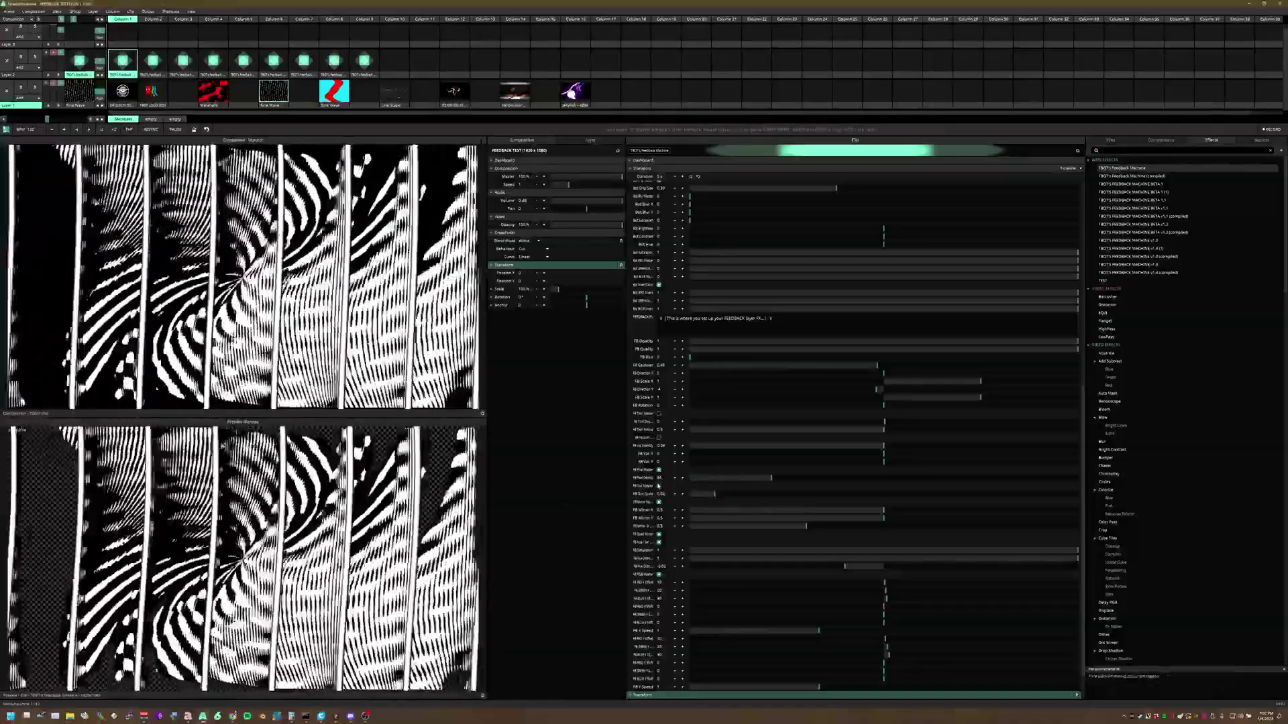
{"action": "left_click", "coordinate": [658, 502]}
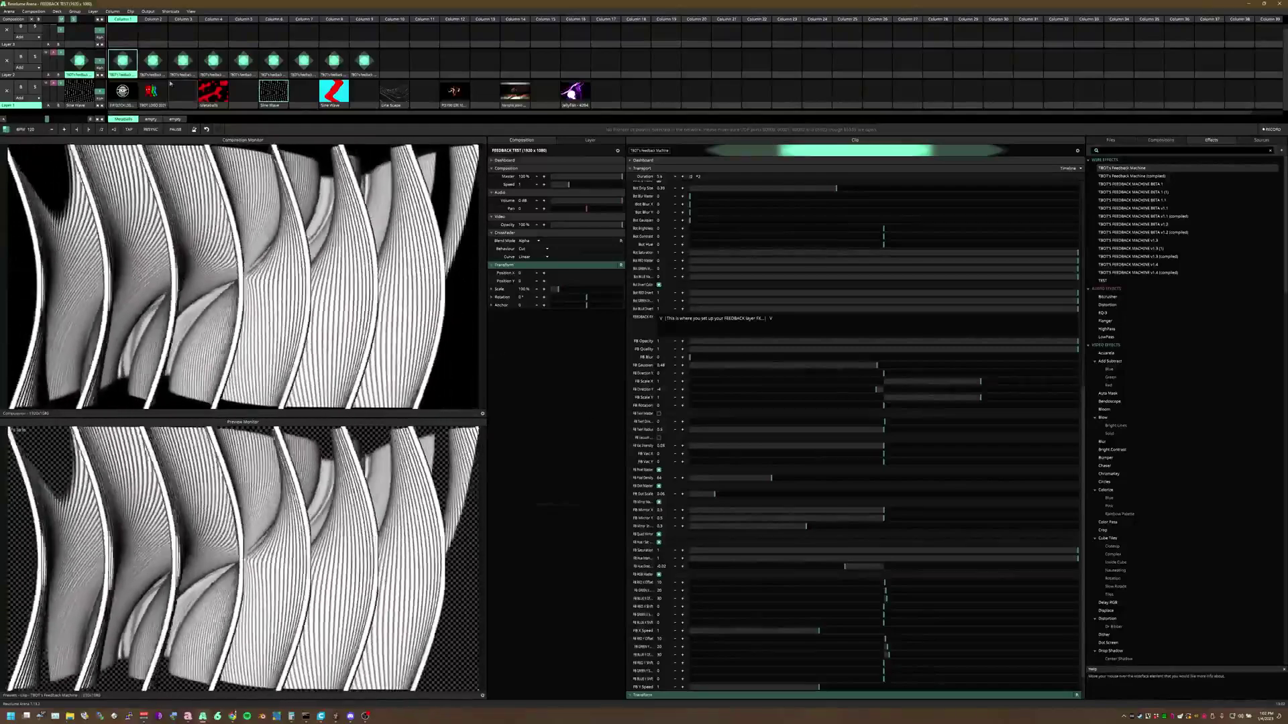
Trigger the Metaballs clip, turn off the feedback layer's mirror bypass, and try Mirror X before resetting it to 0.5.
{"action": "left_click", "coordinate": [213, 91]}
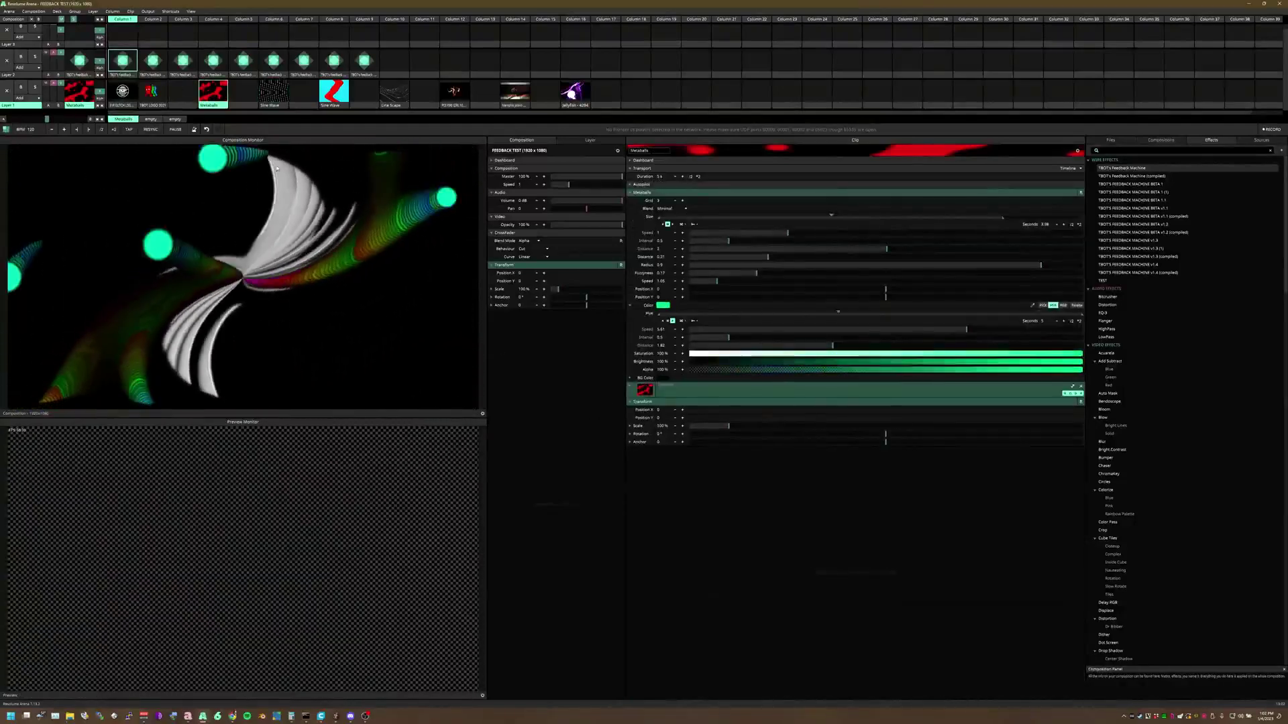
{"action": "left_click", "coordinate": [122, 68]}
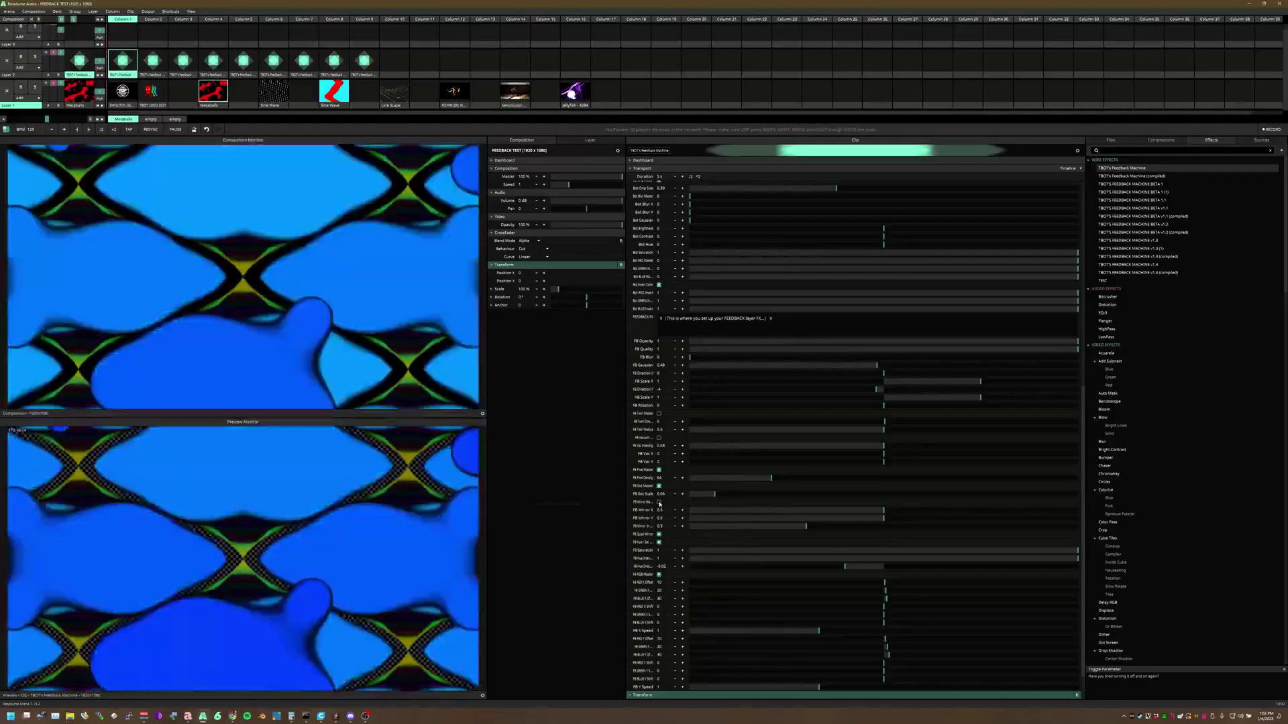
{"action": "left_click_drag", "start_coordinate": [872, 510], "coordinate": [806, 528]}
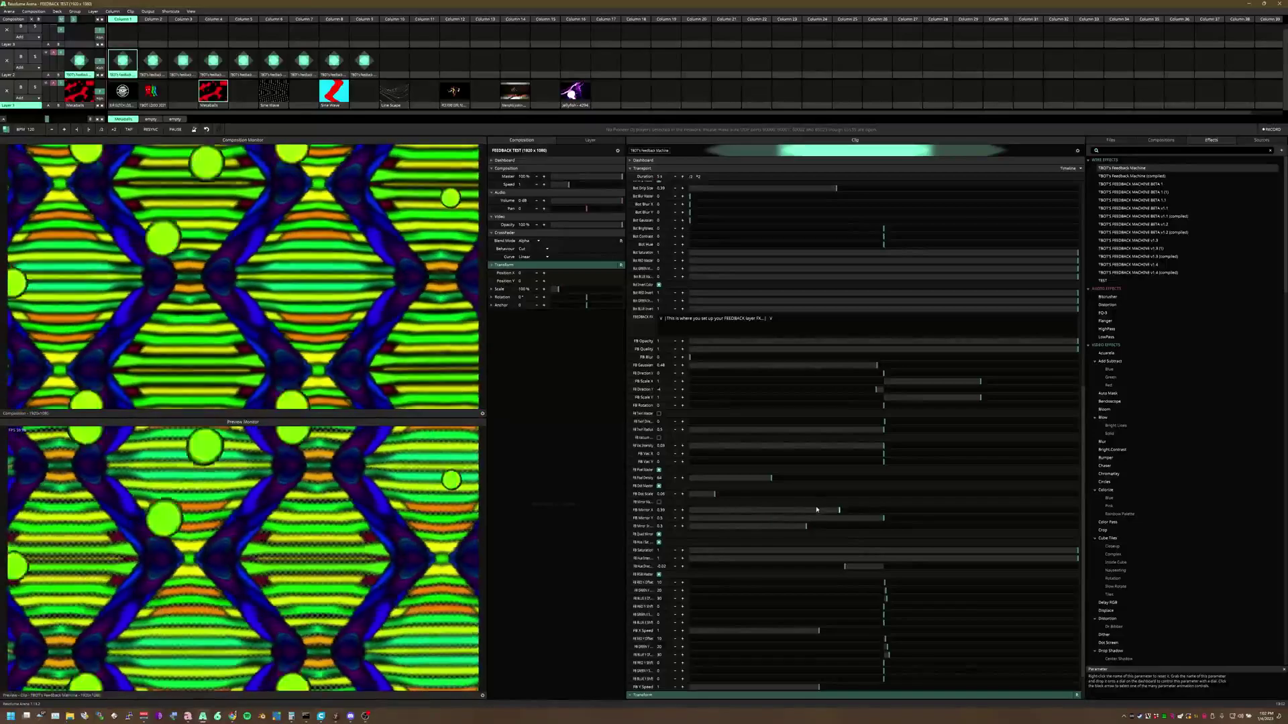
{"action": "right_click", "coordinate": [816, 510]}
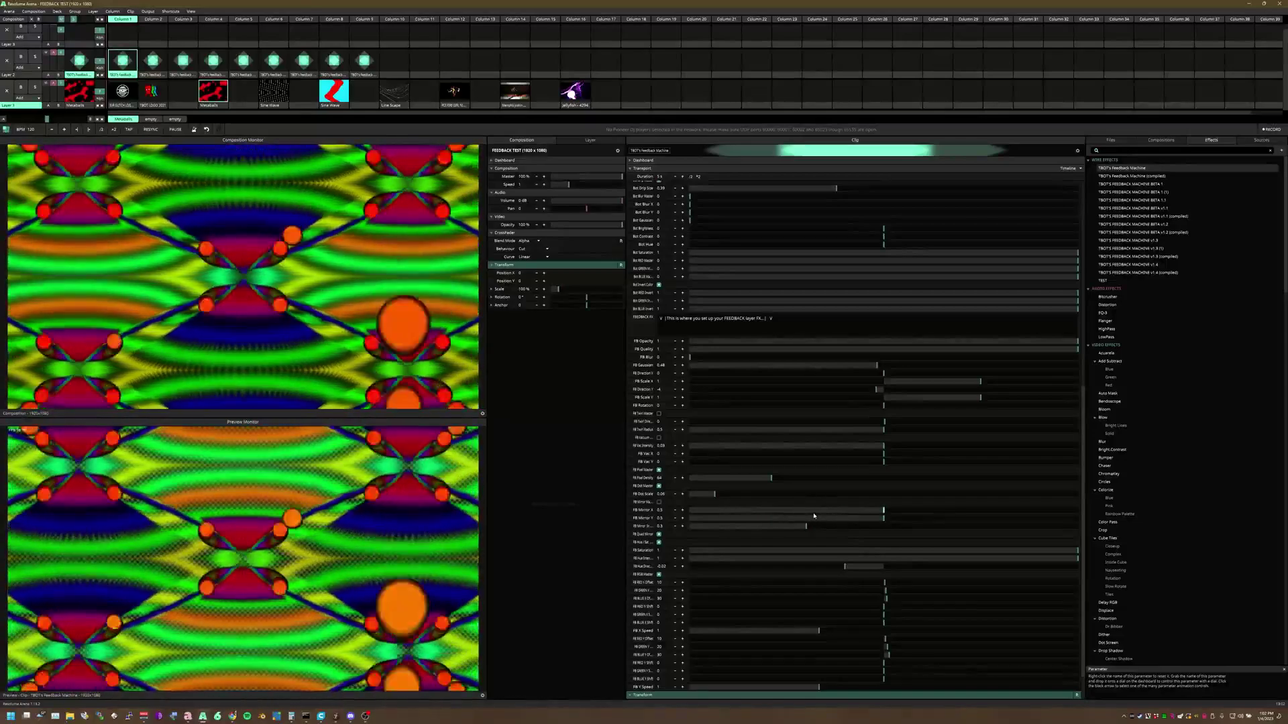
Toggle the feedback layer's quad mirror bypass off and on to compare its effect, and leave the quad mirror bypassed.
{"action": "left_click", "coordinate": [658, 535]}
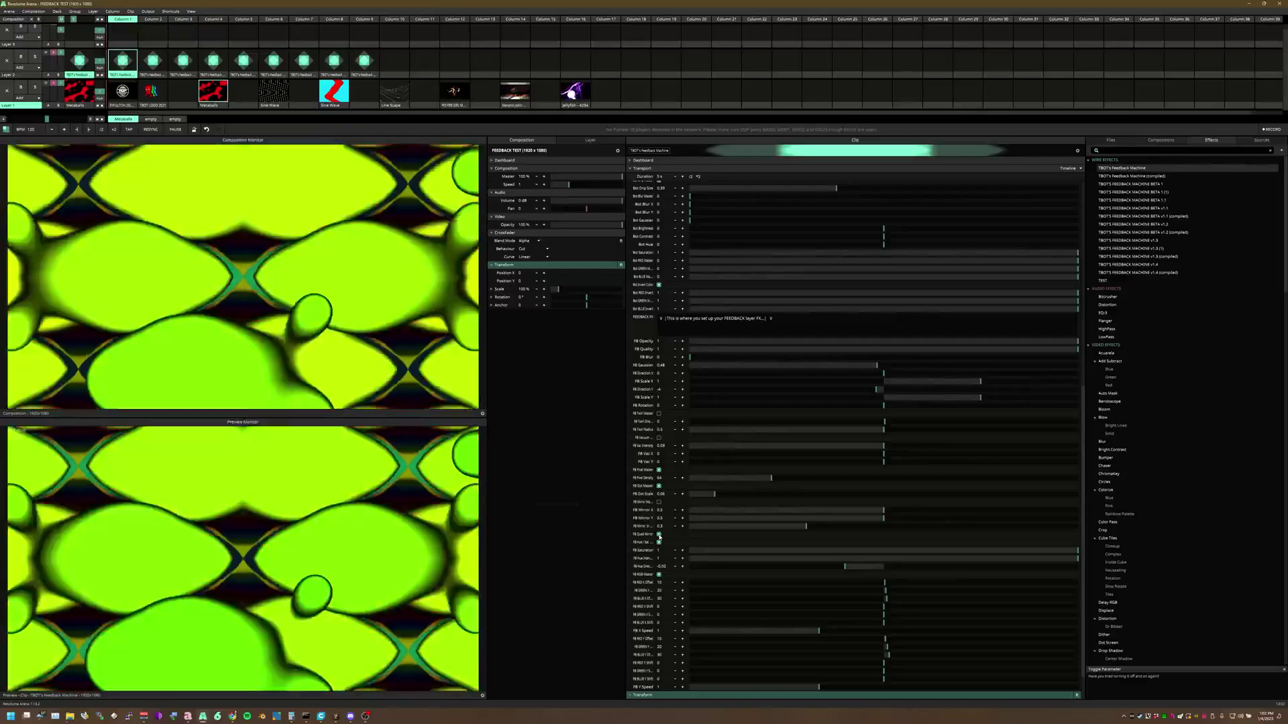
{"action": "left_click", "coordinate": [659, 535]}
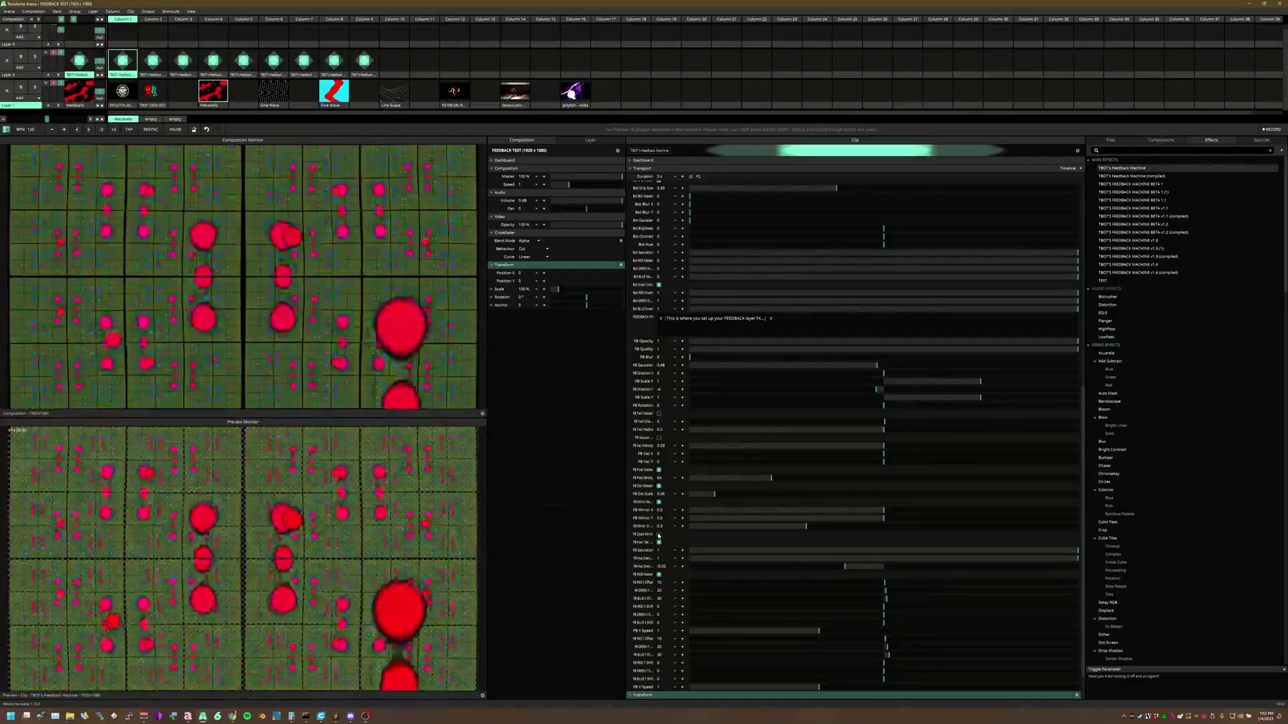
{"action": "left_click", "coordinate": [658, 535]}
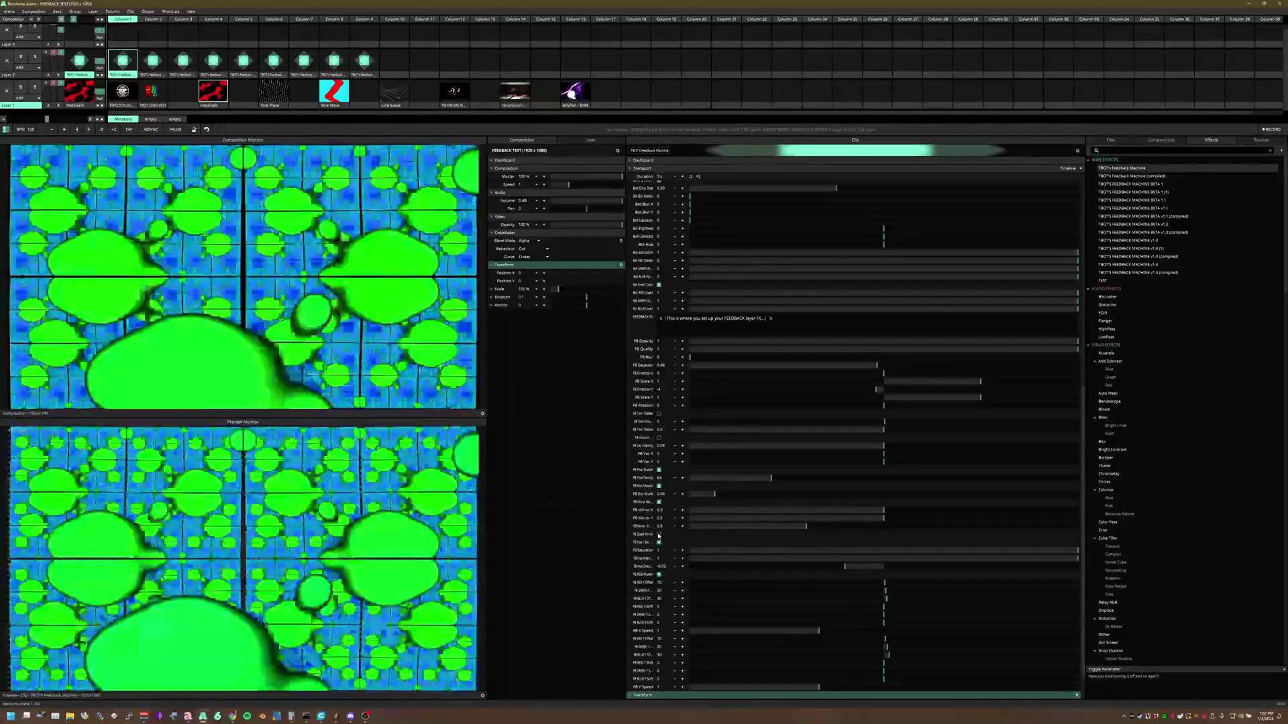
{"action": "left_click", "coordinate": [659, 535]}
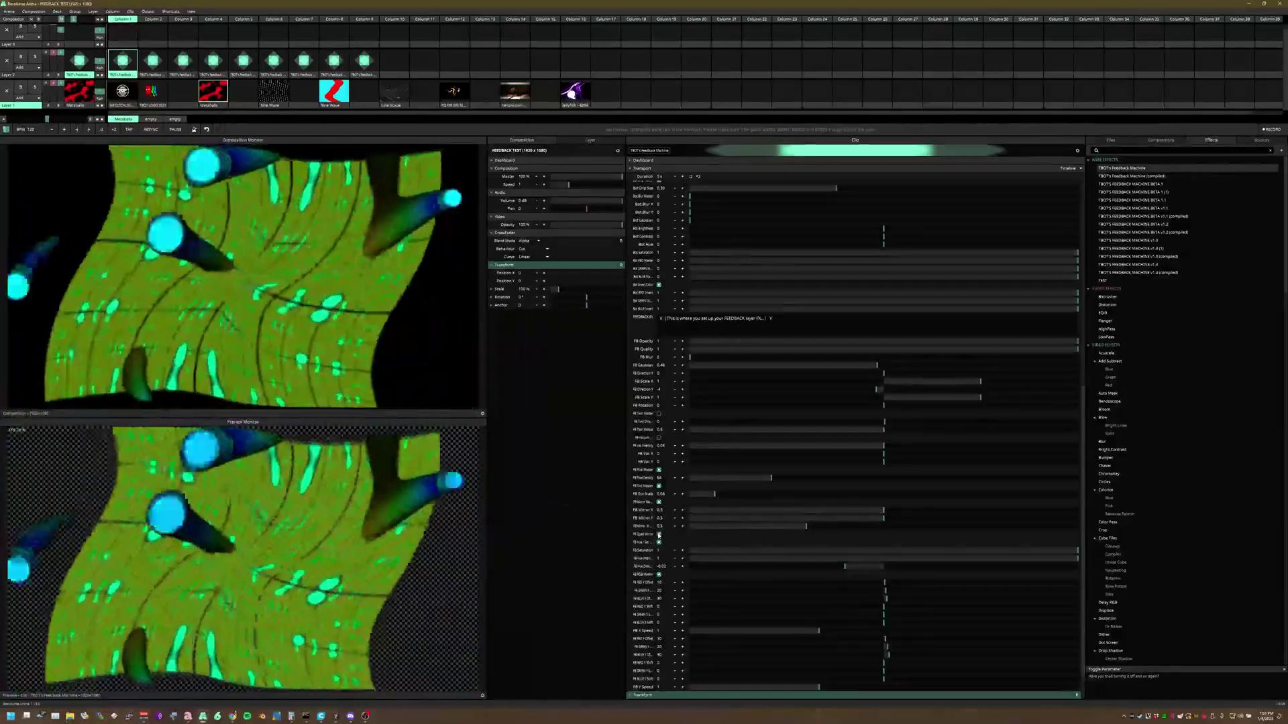
{"action": "left_click", "coordinate": [659, 535]}
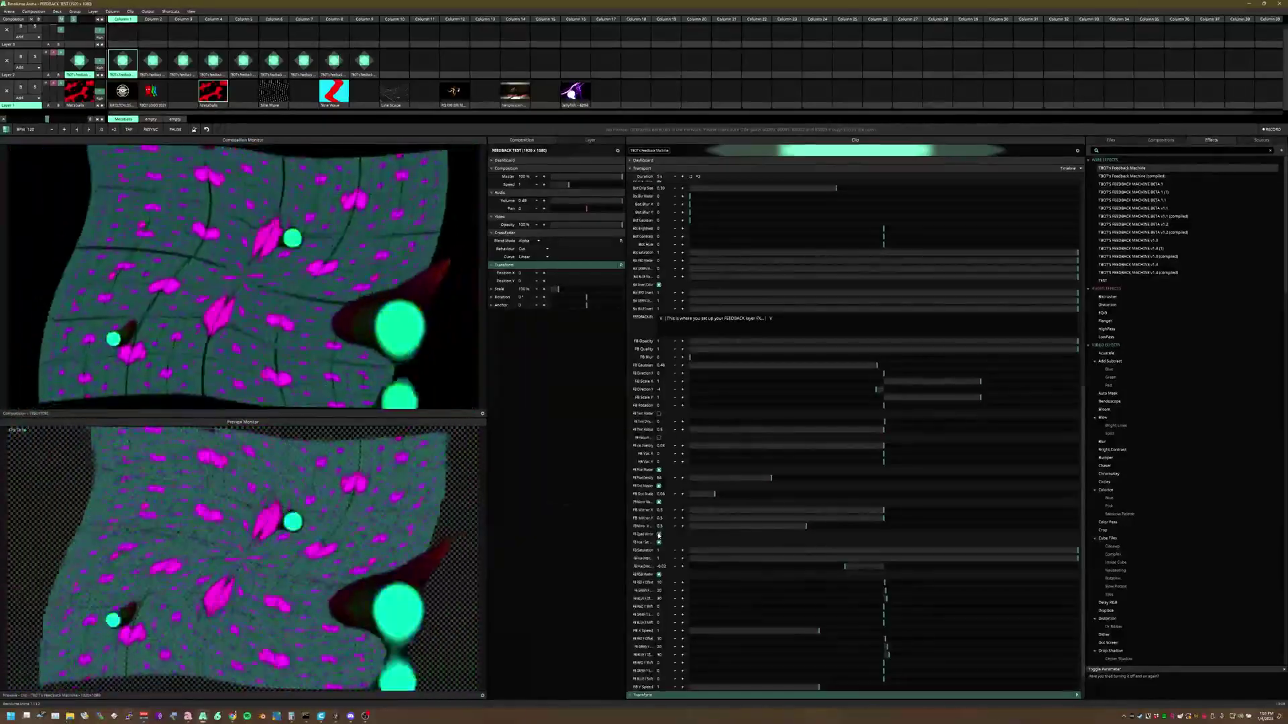
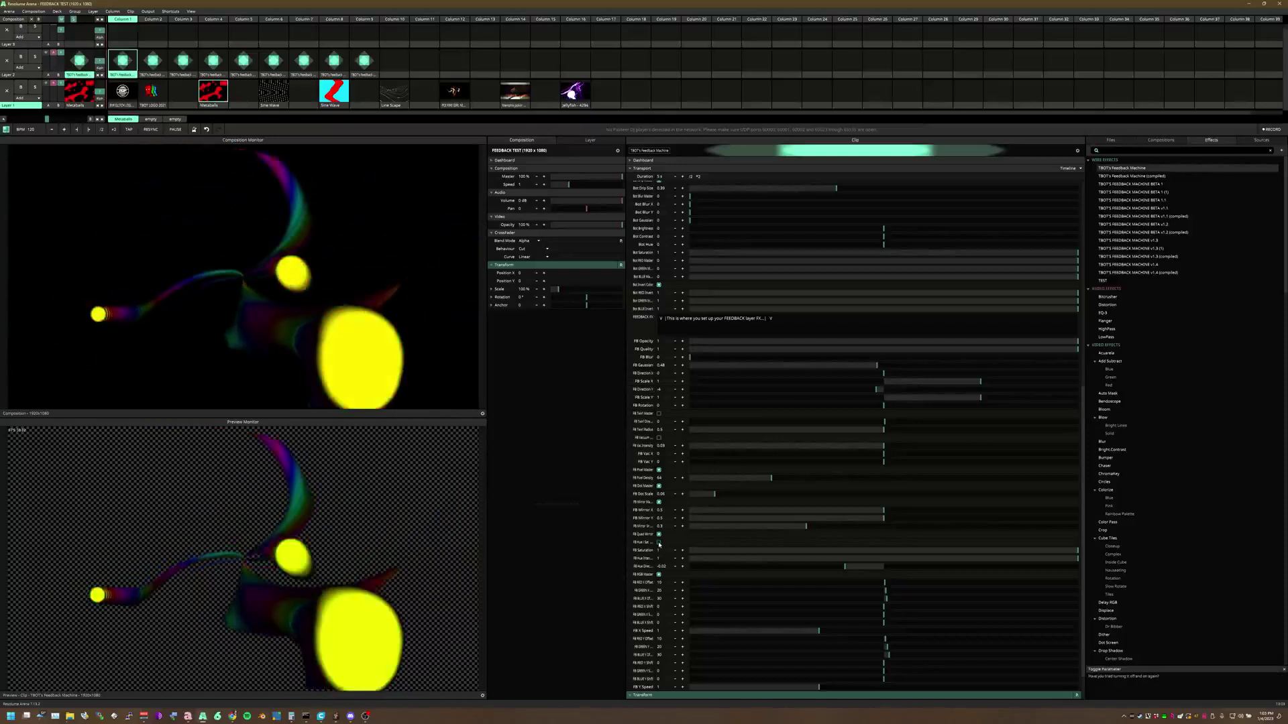
Try out the feedback layer's two hue sliders with the hue bypass off, returning the upper to 1 and setting the lower to about 0.05.
{"action": "left_click_drag", "start_coordinate": [845, 569], "coordinate": [1046, 578]}
{"action": "left_click_drag", "start_coordinate": [725, 560], "coordinate": [1091, 560]}
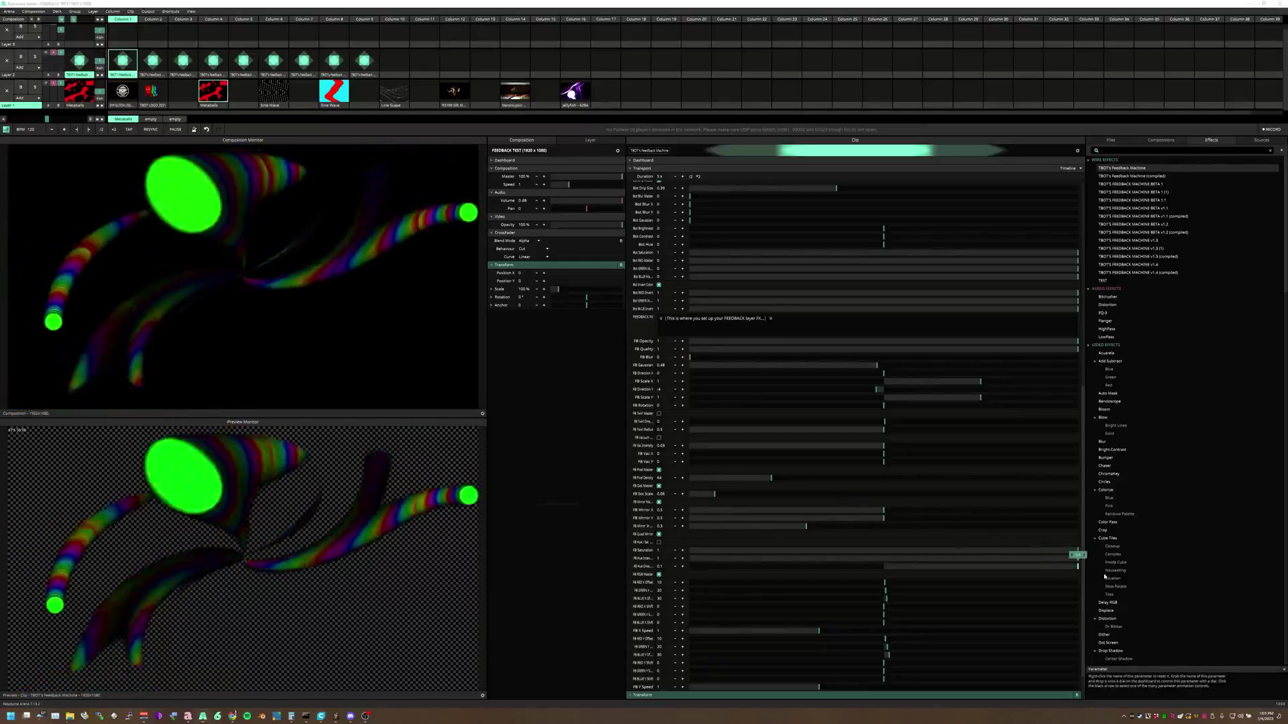
{"action": "left_click_drag", "start_coordinate": [1048, 566], "coordinate": [916, 591]}
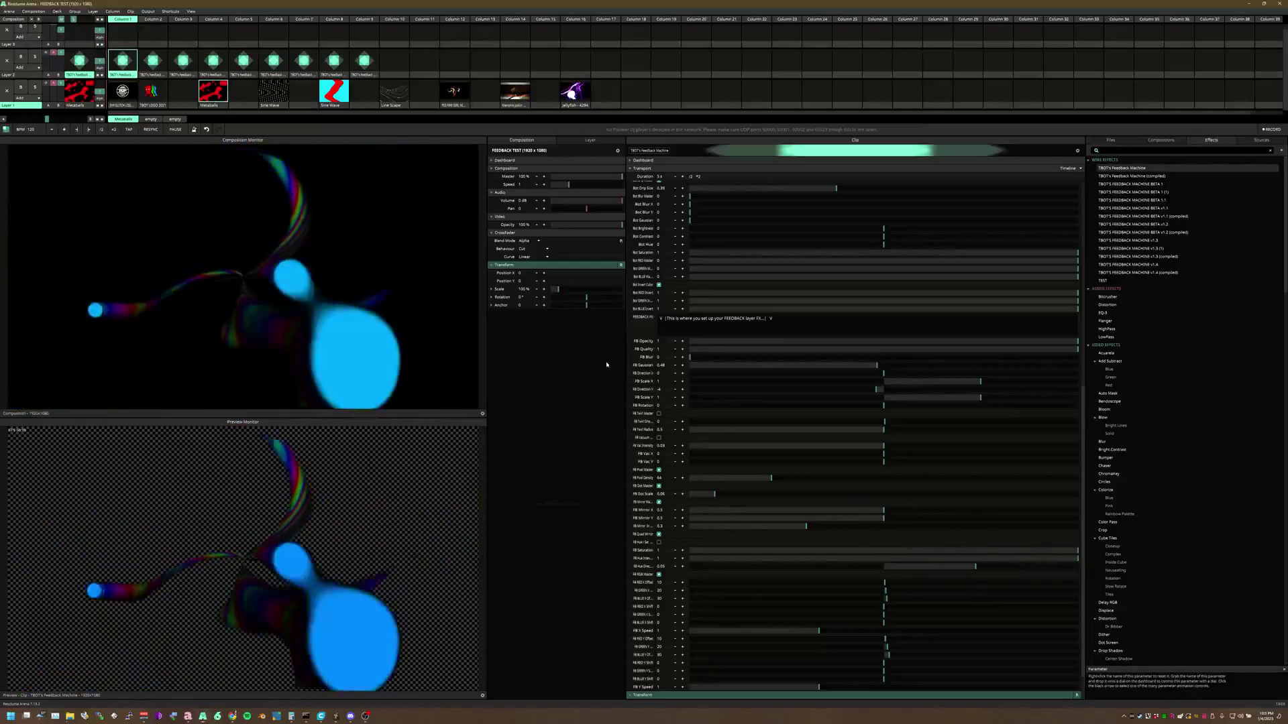
Preview the hue-shifted feedback on the Sine Wave clips in columns 6 and 8, and return to the Metaballs clip.
{"action": "left_click", "coordinate": [273, 92]}
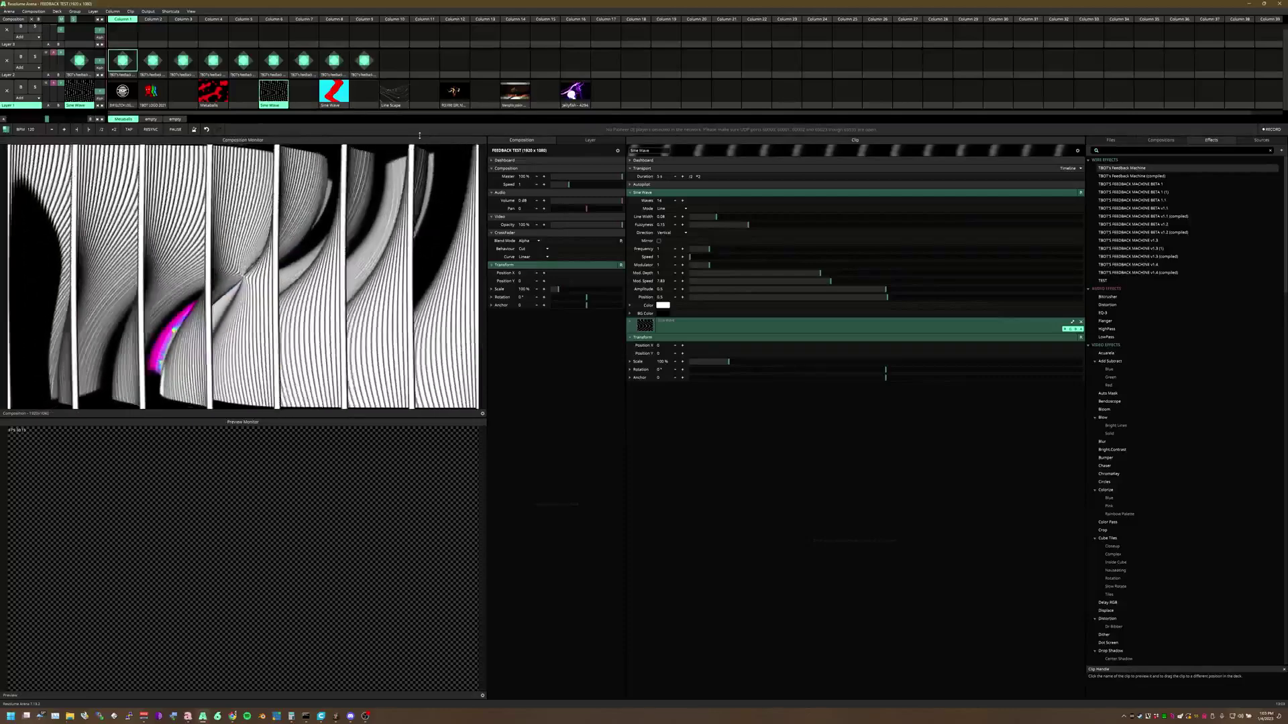
{"action": "left_click", "coordinate": [346, 100]}
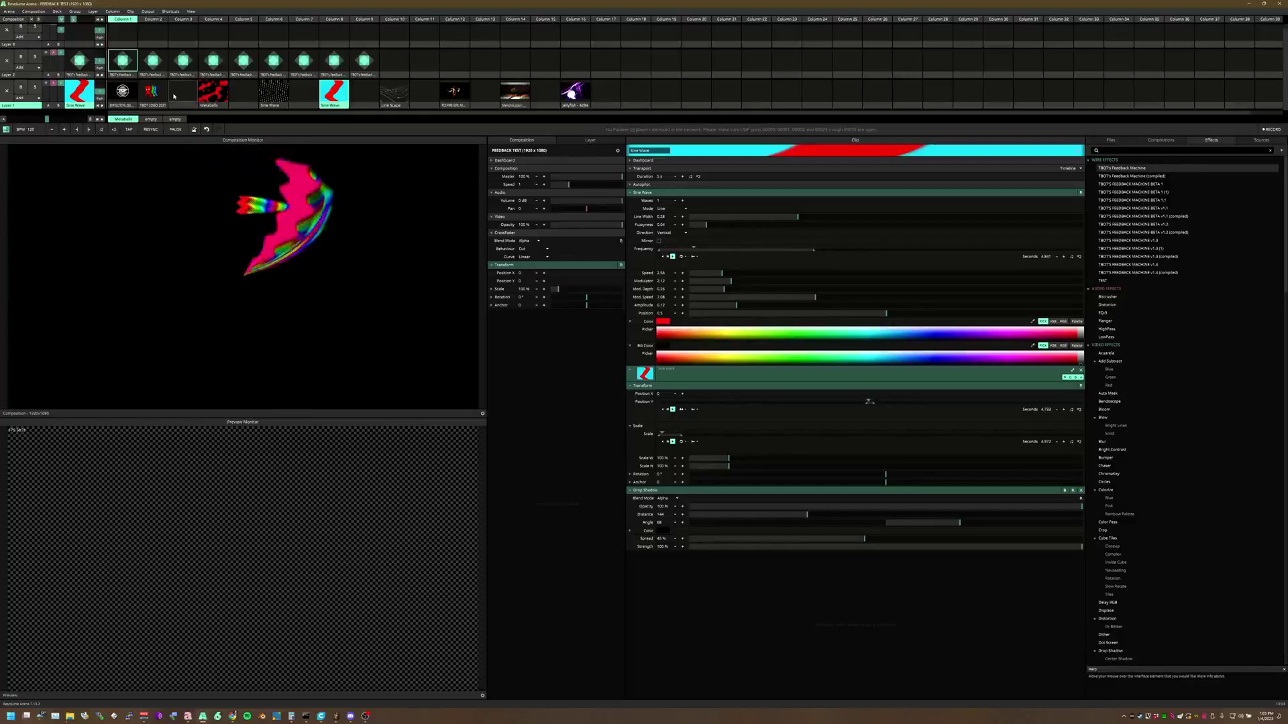
{"action": "left_click", "coordinate": [224, 94]}
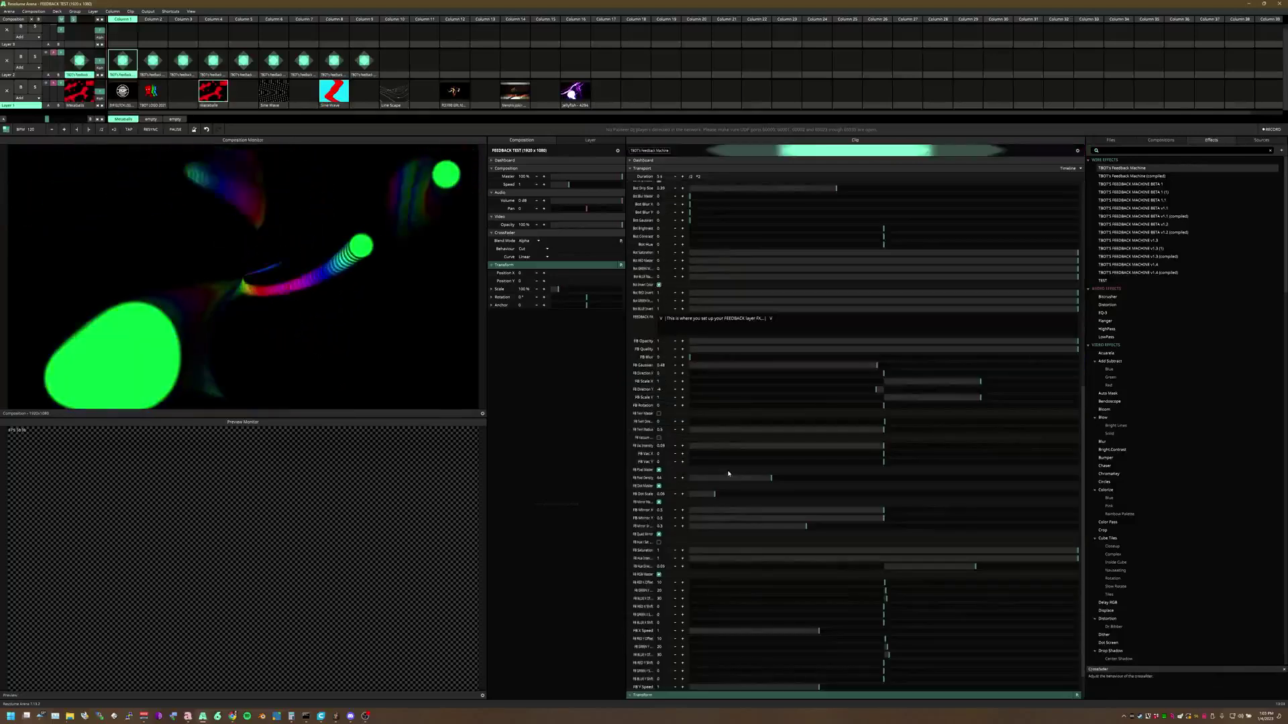
Toggle the feedback layer's hue bypass, and try its saturation down to 0 and back up to about 0.99.
{"action": "left_click", "coordinate": [659, 543]}
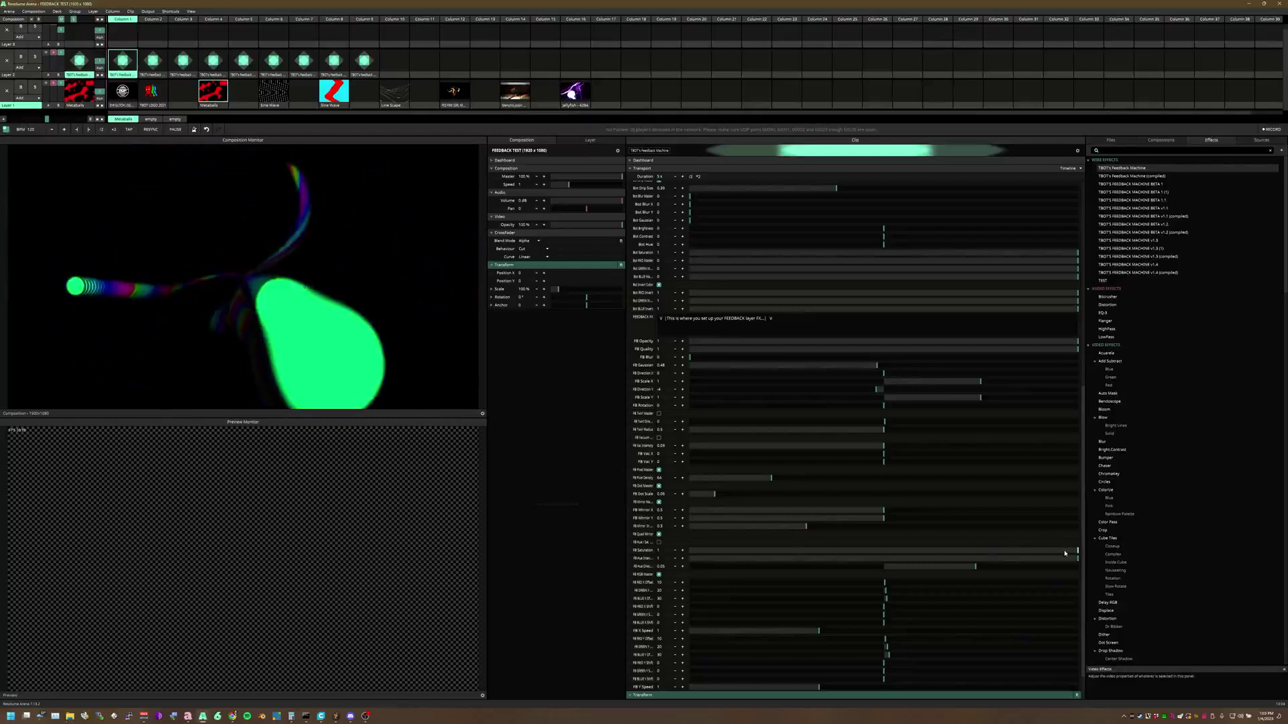
{"action": "left_click_drag", "start_coordinate": [1073, 551], "coordinate": [612, 540]}
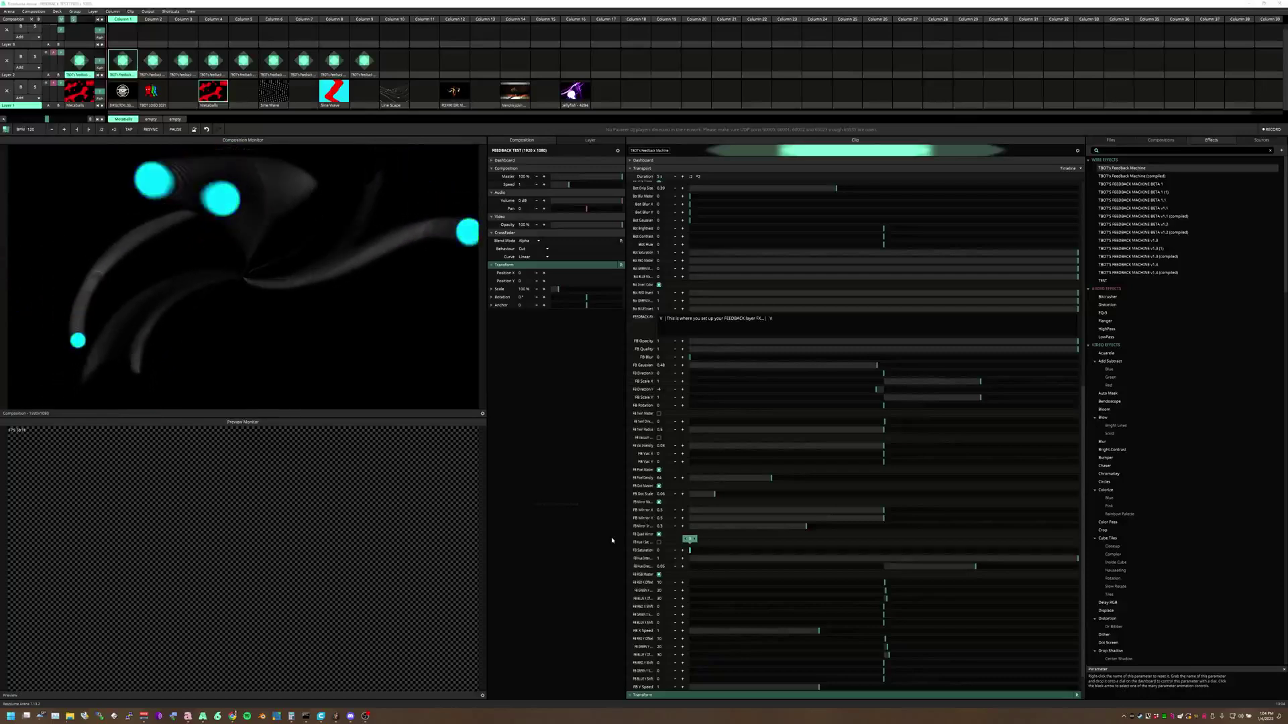
{"action": "left_click_drag", "start_coordinate": [611, 541], "coordinate": [1072, 541]}
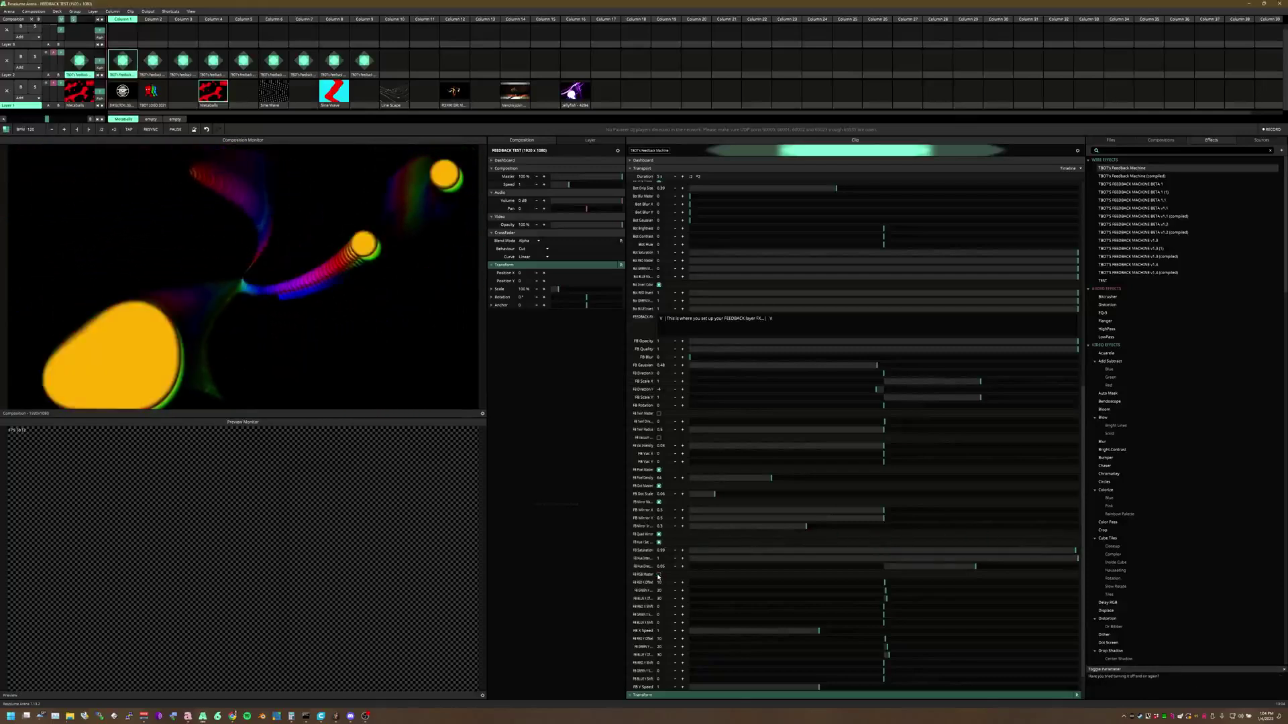
Turn off the feedback layer's RGB bypass, try out a higher red X offset, and reset that offset.
{"action": "scroll", "coordinate": [661, 559], "scroll_direction": "down", "scroll_amount": 1}
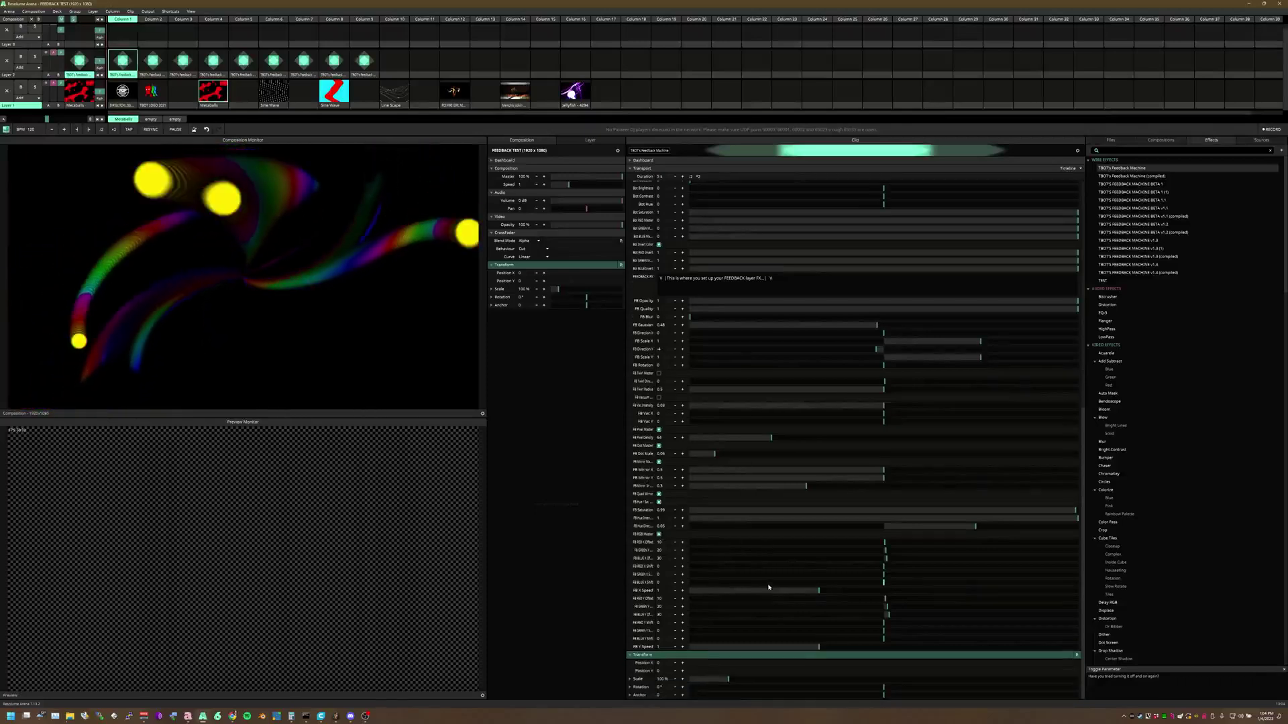
{"action": "left_click", "coordinate": [658, 535]}
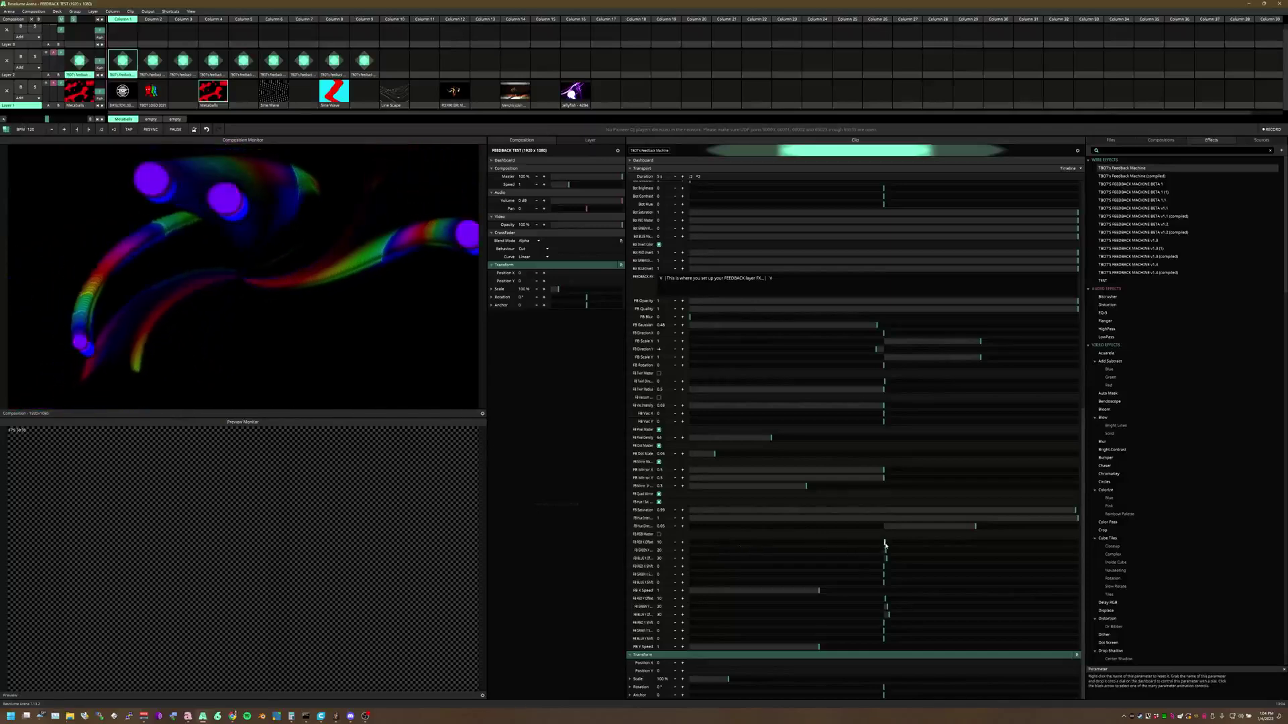
{"action": "mouse_move", "coordinate": [885, 544]}
{"action": "left_click_drag", "start_coordinate": [885, 545], "coordinate": [915, 543]}
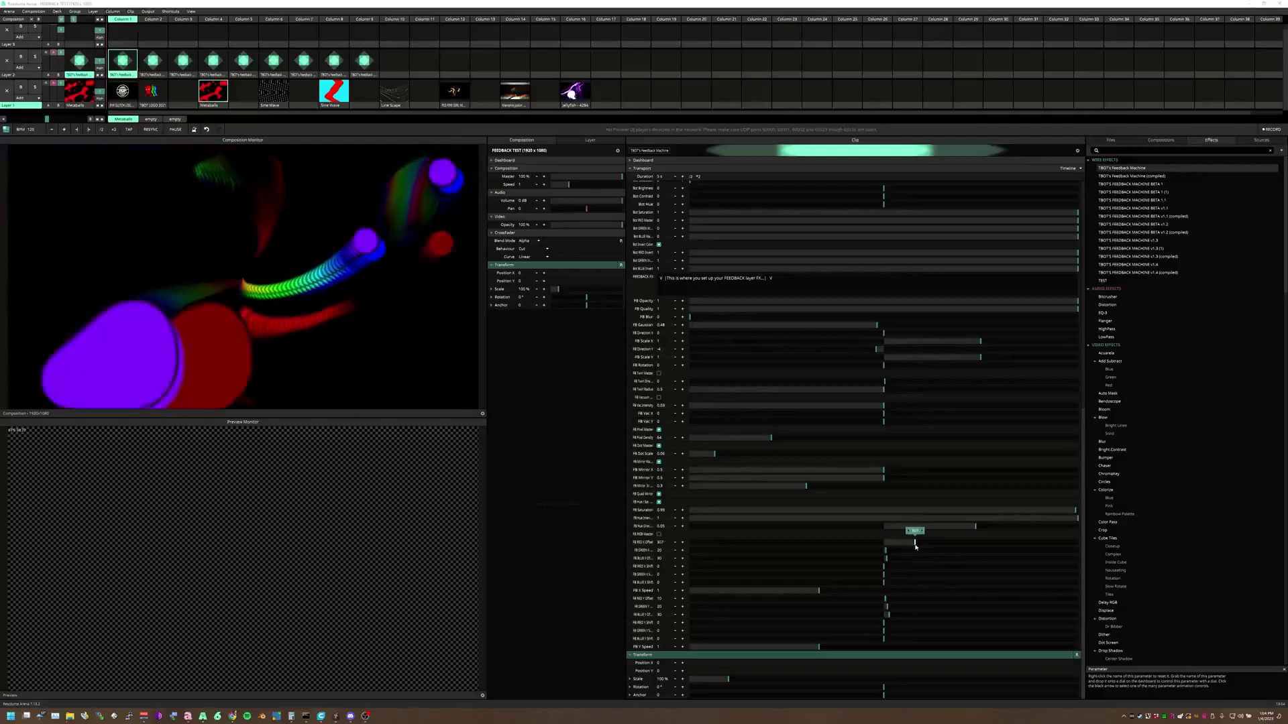
{"action": "right_click", "coordinate": [915, 547]}
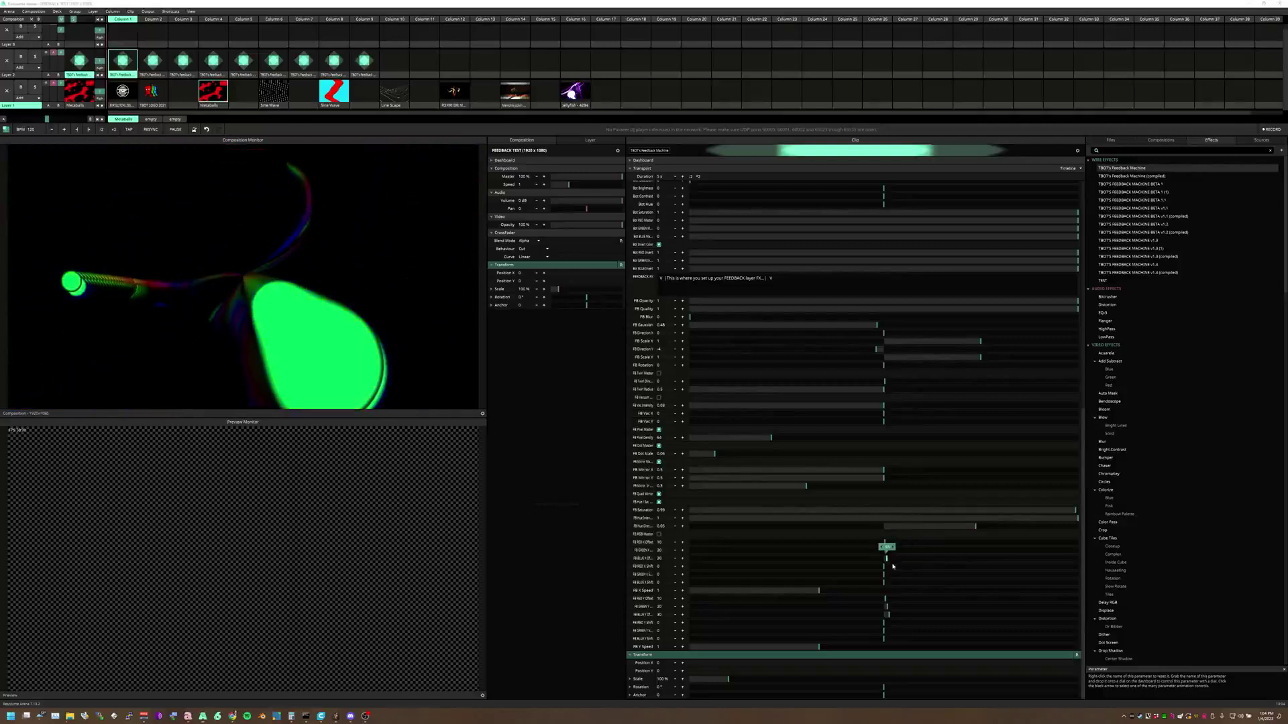
Set the feedback layer's red X shift to about 237 and preview it on the Sine Wave clip in column 6.
{"action": "left_click_drag", "start_coordinate": [886, 570], "coordinate": [910, 567]}
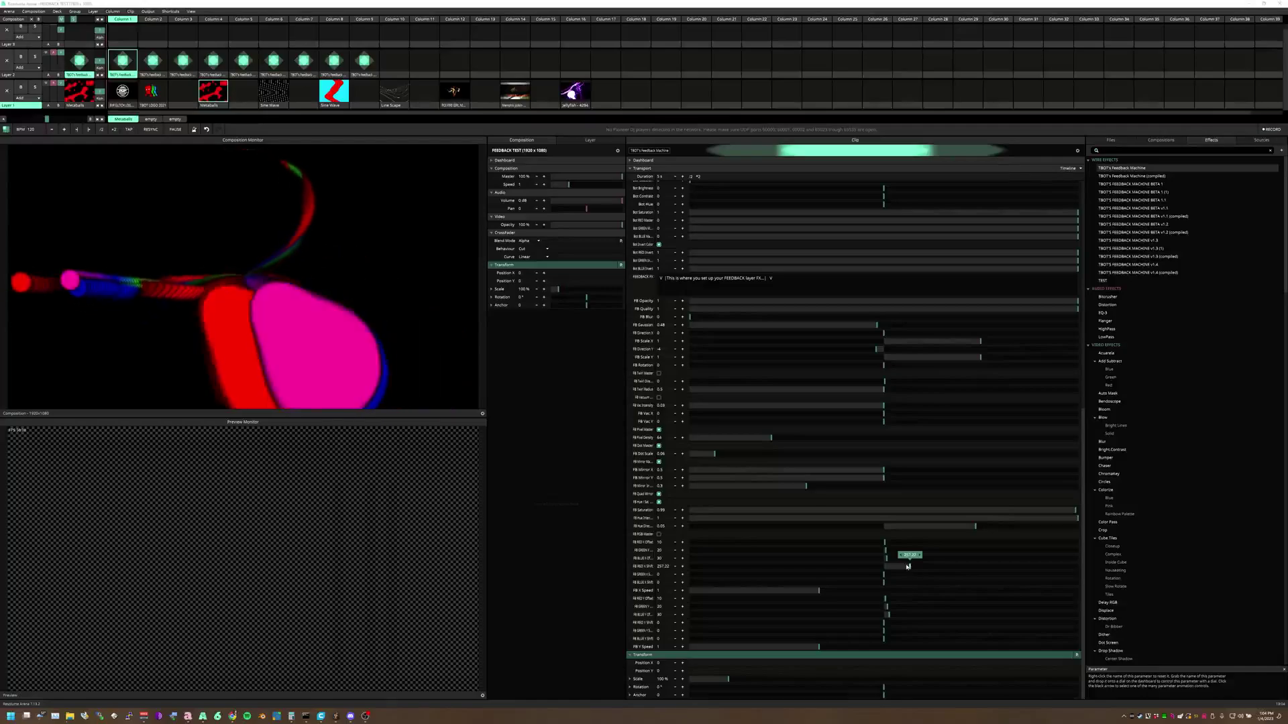
{"action": "left_click", "coordinate": [263, 86]}
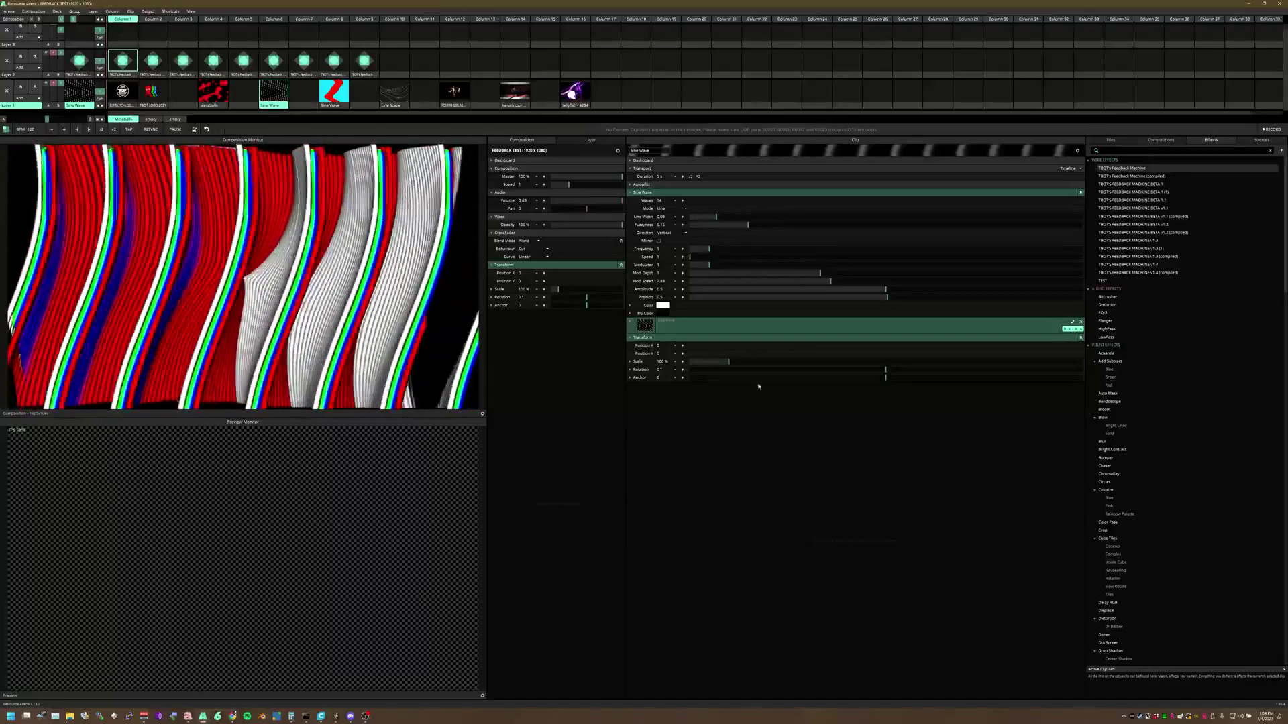
{"action": "left_click", "coordinate": [123, 61]}
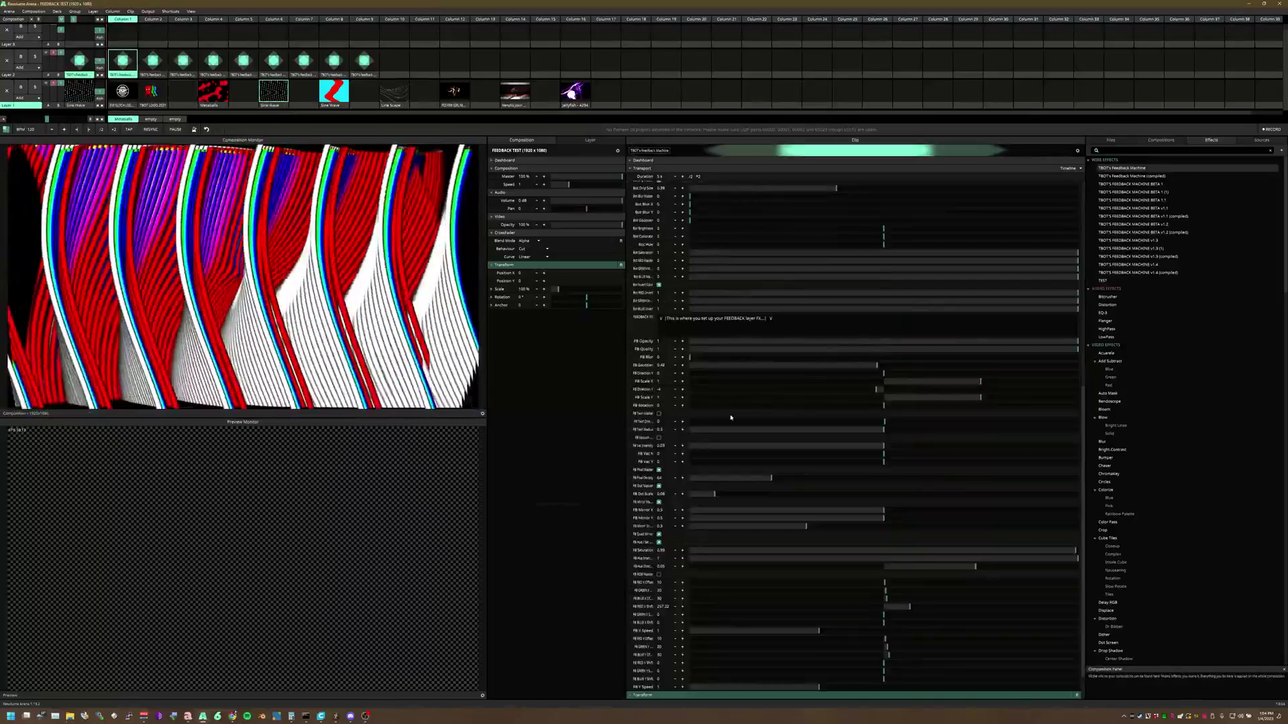
{"action": "scroll", "coordinate": [726, 651], "scroll_direction": "down", "scroll_amount": 1}
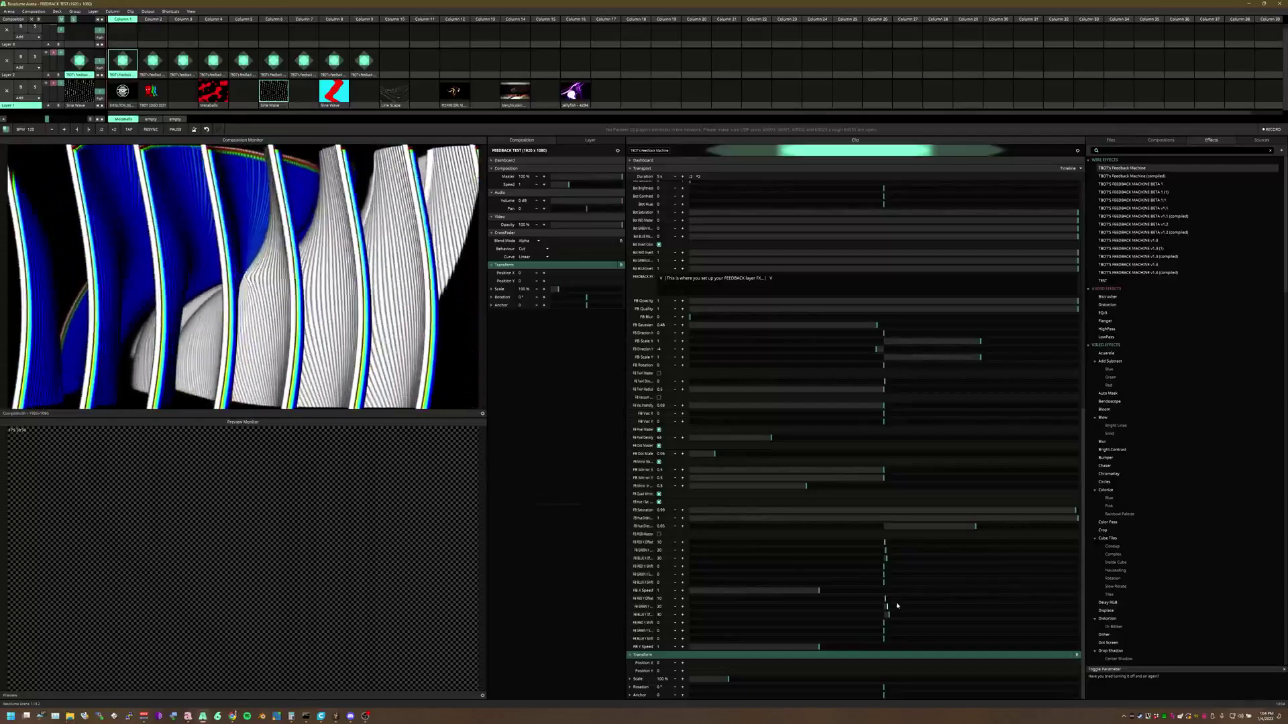
Try out the feedback layer's blue X offset and its red and green X shifts on the Sine Wave clip, resetting each.
{"action": "mouse_move", "coordinate": [888, 561]}
{"action": "left_mouse_down"}
{"action": "mouse_move", "coordinate": [904, 564]}
{"action": "mouse_move", "coordinate": [860, 553]}
{"action": "mouse_move", "coordinate": [886, 559]}
{"action": "left_mouse_up"}
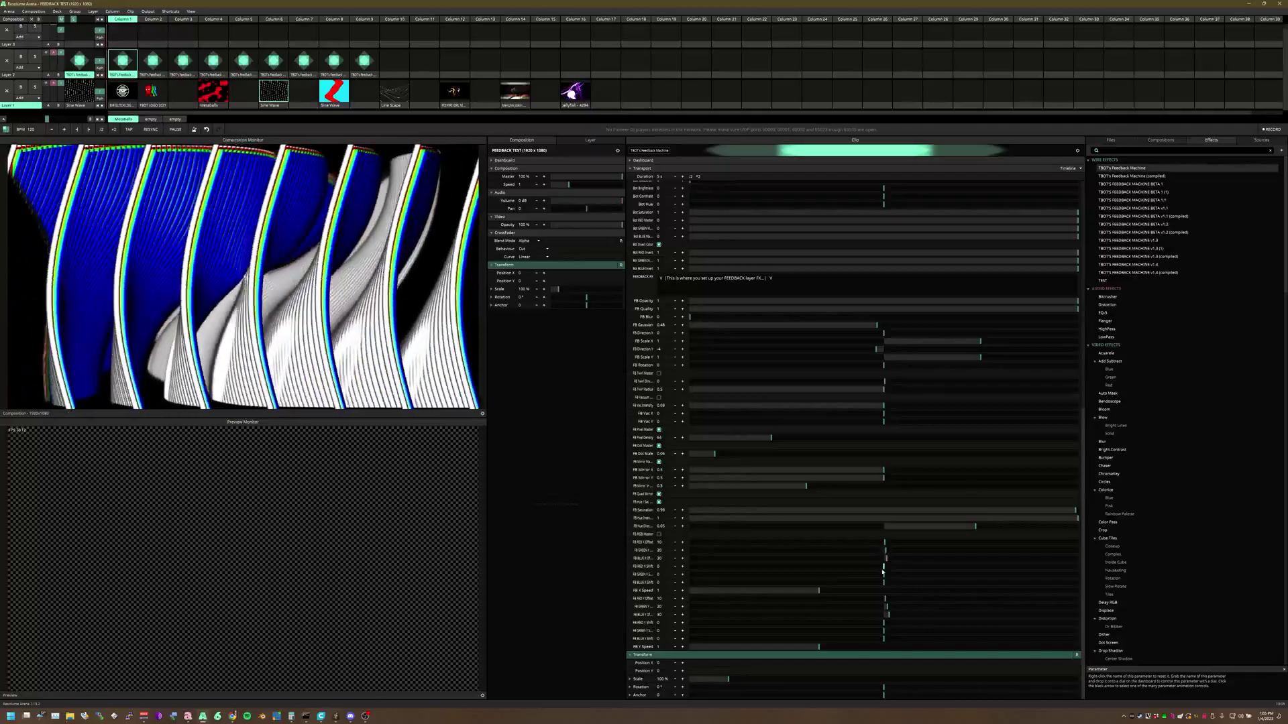
{"action": "left_click_drag", "start_coordinate": [886, 569], "coordinate": [898, 571]}
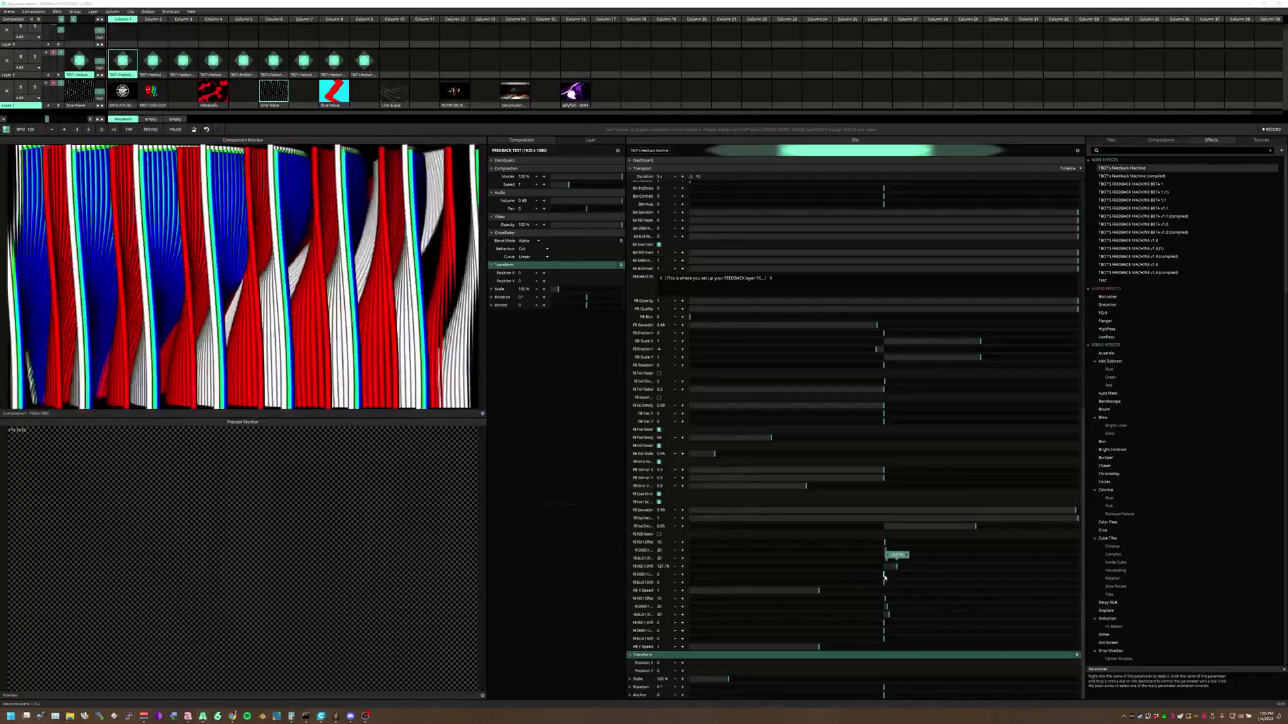
{"action": "mouse_move", "coordinate": [883, 575]}
{"action": "left_mouse_down"}
{"action": "mouse_move", "coordinate": [913, 578]}
{"action": "mouse_move", "coordinate": [884, 566]}
{"action": "left_mouse_up"}
Try out the feedback layer's green Y offset and its Y speed, restoring both, and return to the upper layer parameters.
{"action": "left_click_drag", "start_coordinate": [884, 622], "coordinate": [840, 608]}
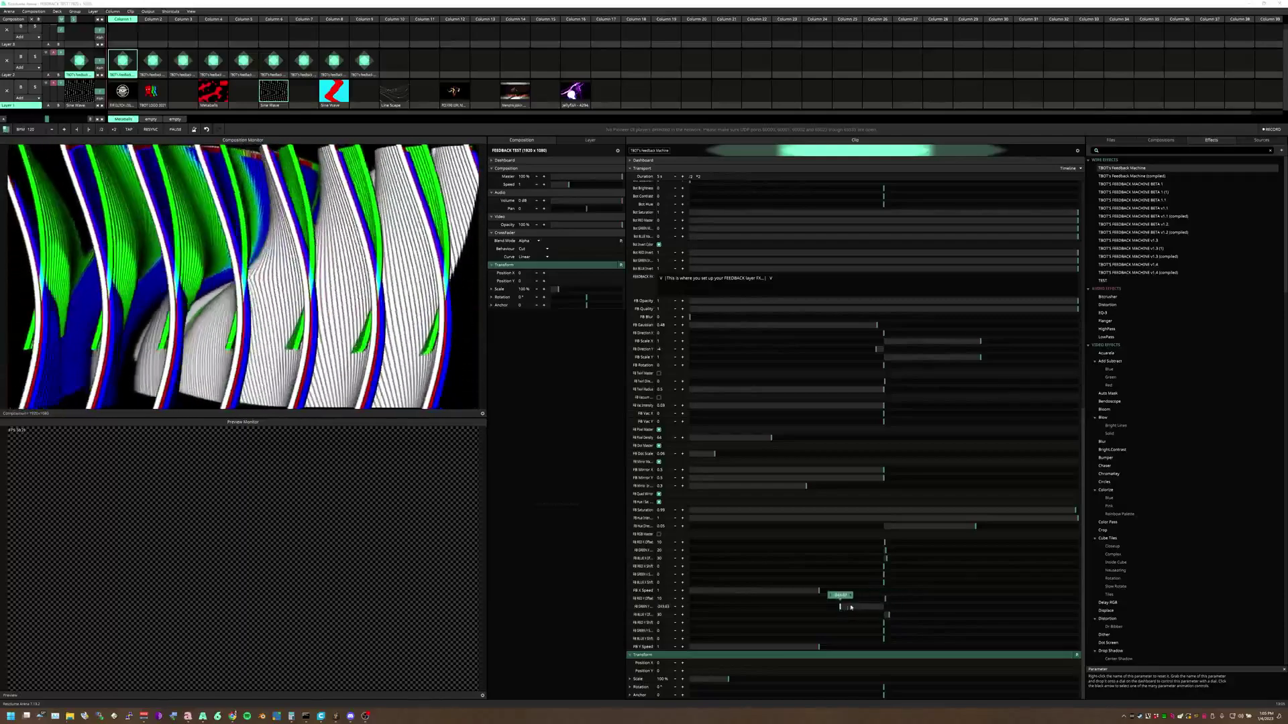
{"action": "double_click", "coordinate": [852, 607]}
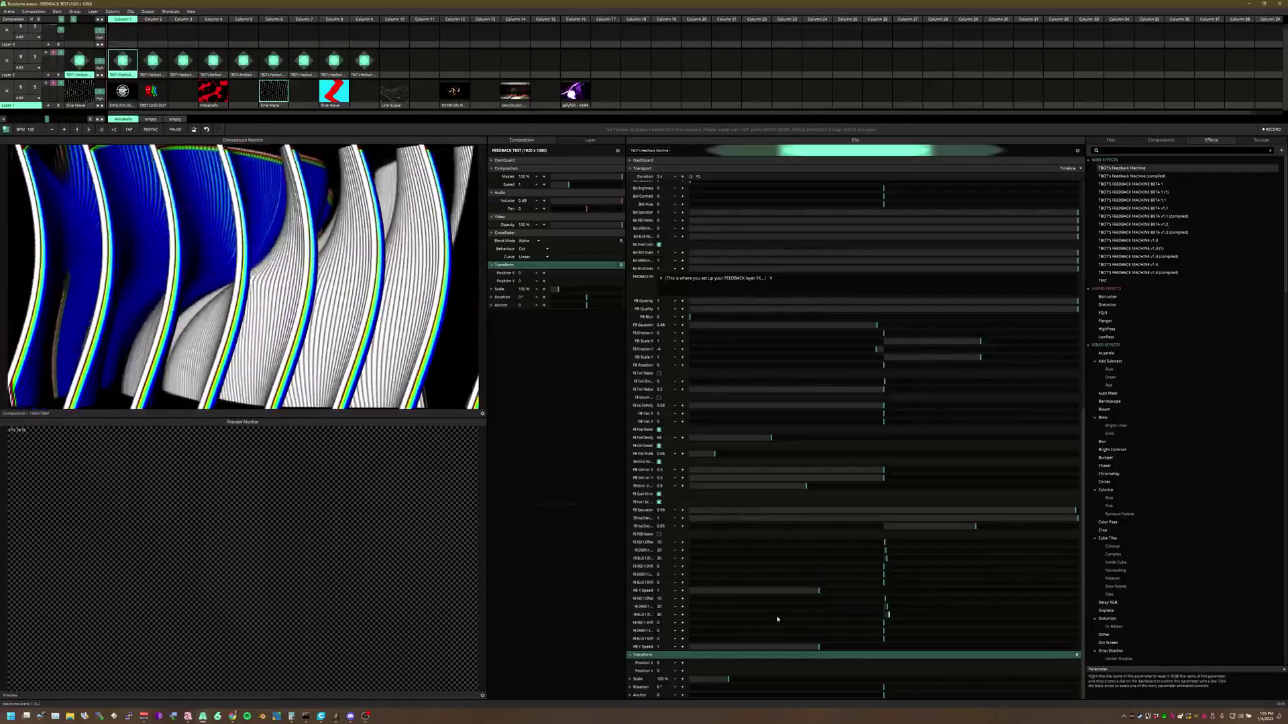
{"action": "mouse_move", "coordinate": [826, 648]}
{"action": "left_mouse_down"}
{"action": "mouse_move", "coordinate": [883, 647]}
{"action": "mouse_move", "coordinate": [836, 646]}
{"action": "left_mouse_up"}
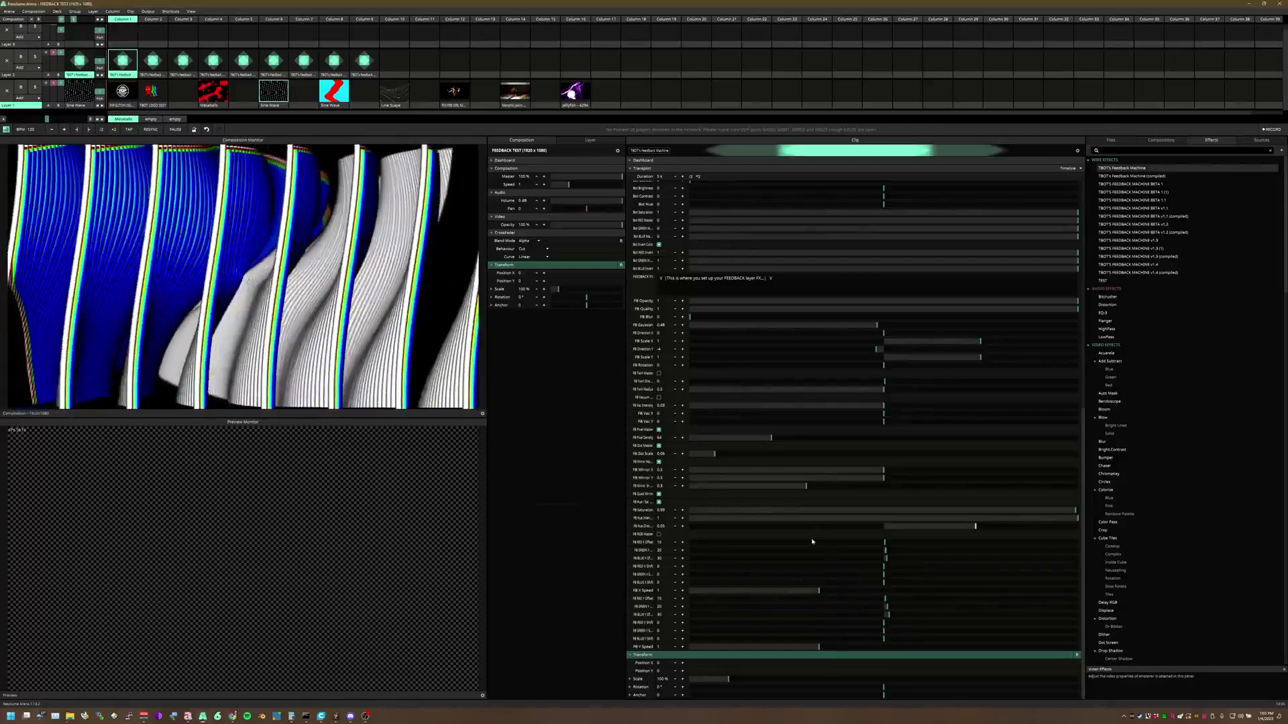
{"action": "scroll", "coordinate": [759, 610], "scroll_direction": "up", "scroll_amount": 5}
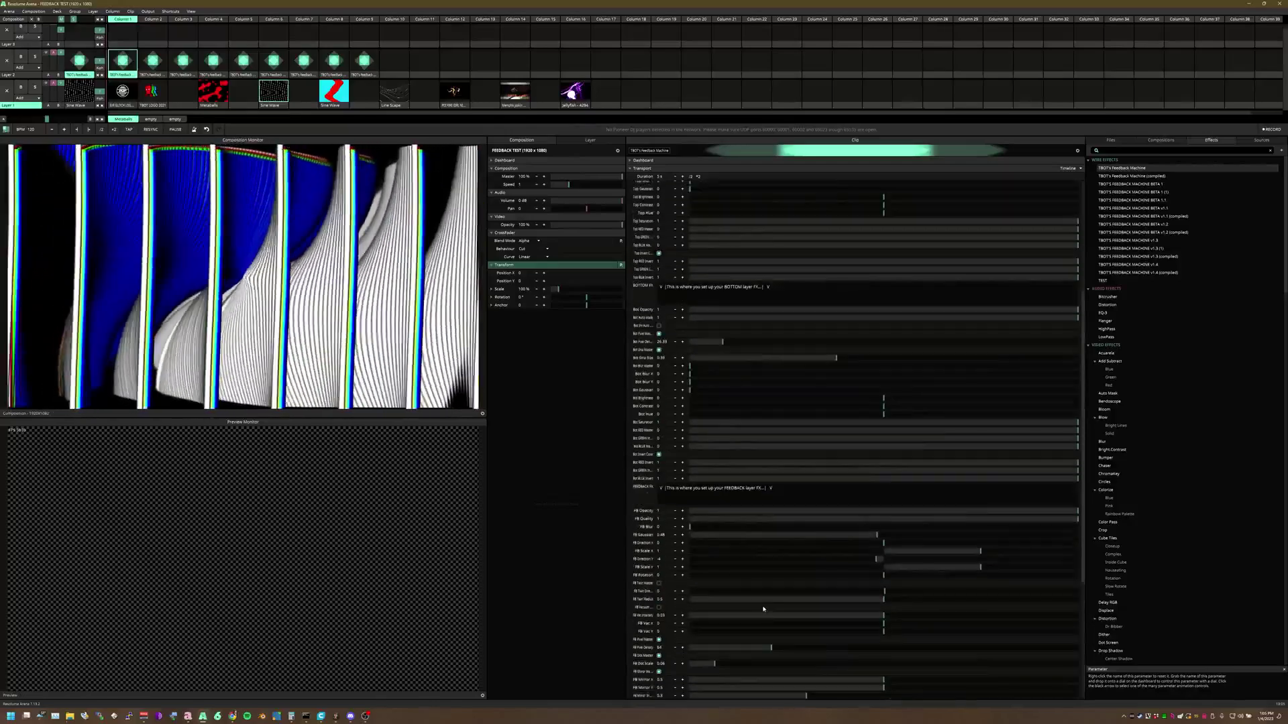
{"action": "scroll", "coordinate": [795, 587], "scroll_direction": "up", "scroll_amount": 5}
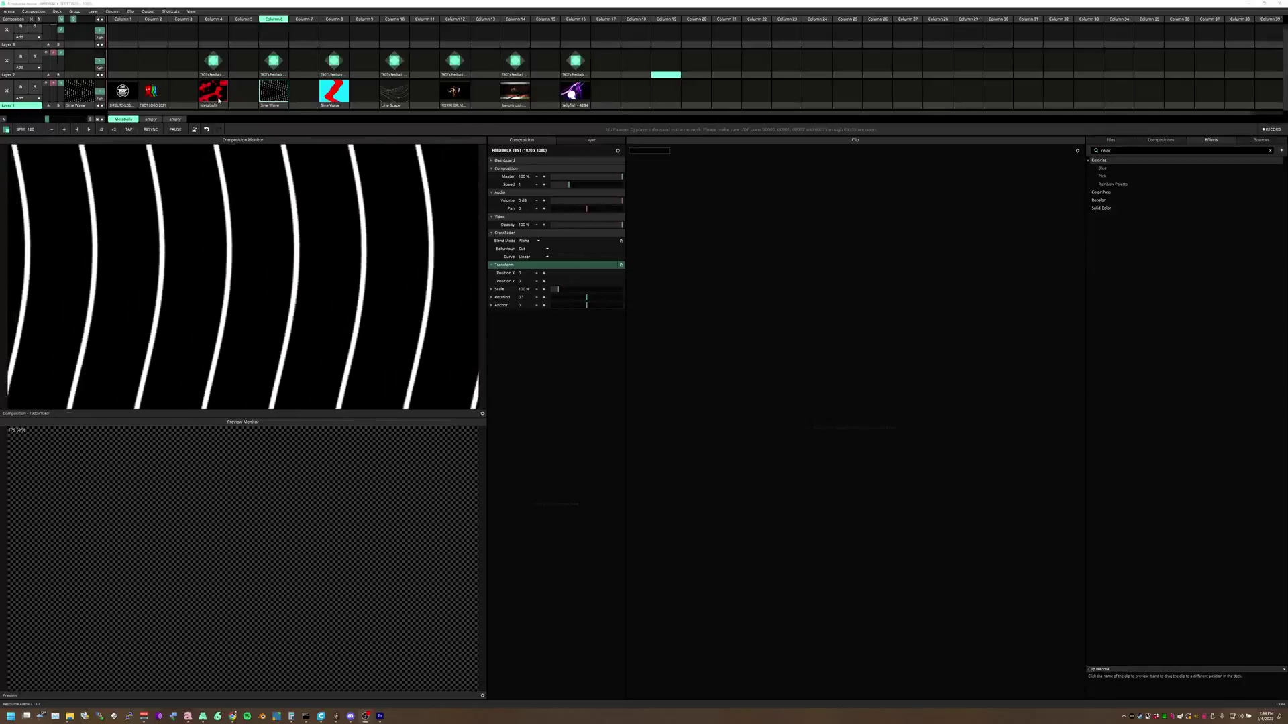
Show the Metaballs clip with its feedback in column 4, and trigger column 6 with the Sine Wave clip.
{"action": "left_click", "coordinate": [210, 105]}
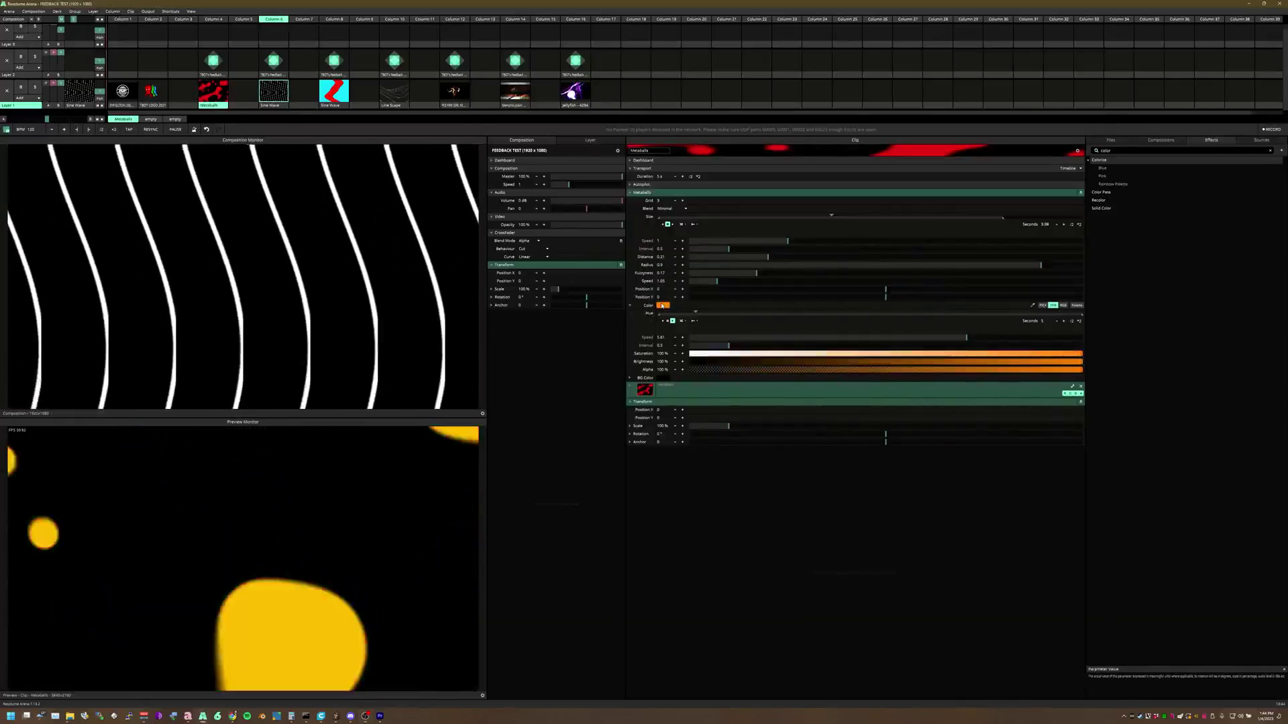
{"action": "left_click", "coordinate": [212, 19]}
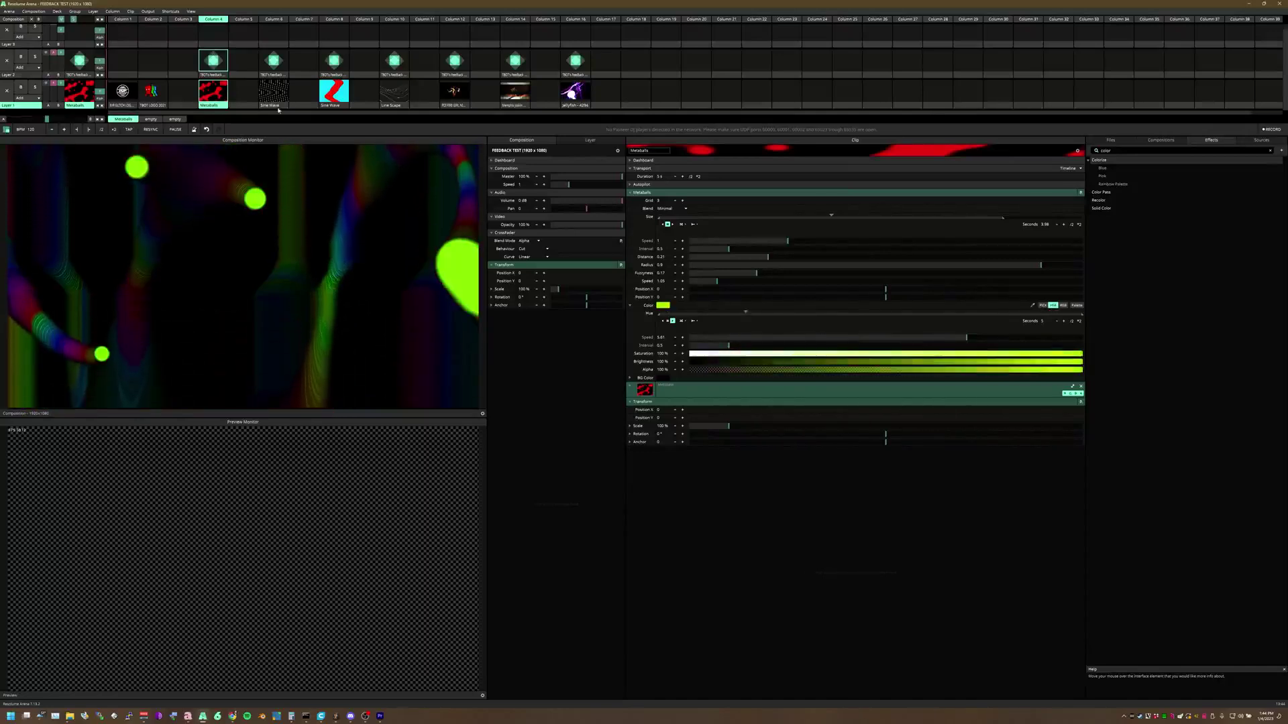
{"action": "left_click", "coordinate": [275, 20]}
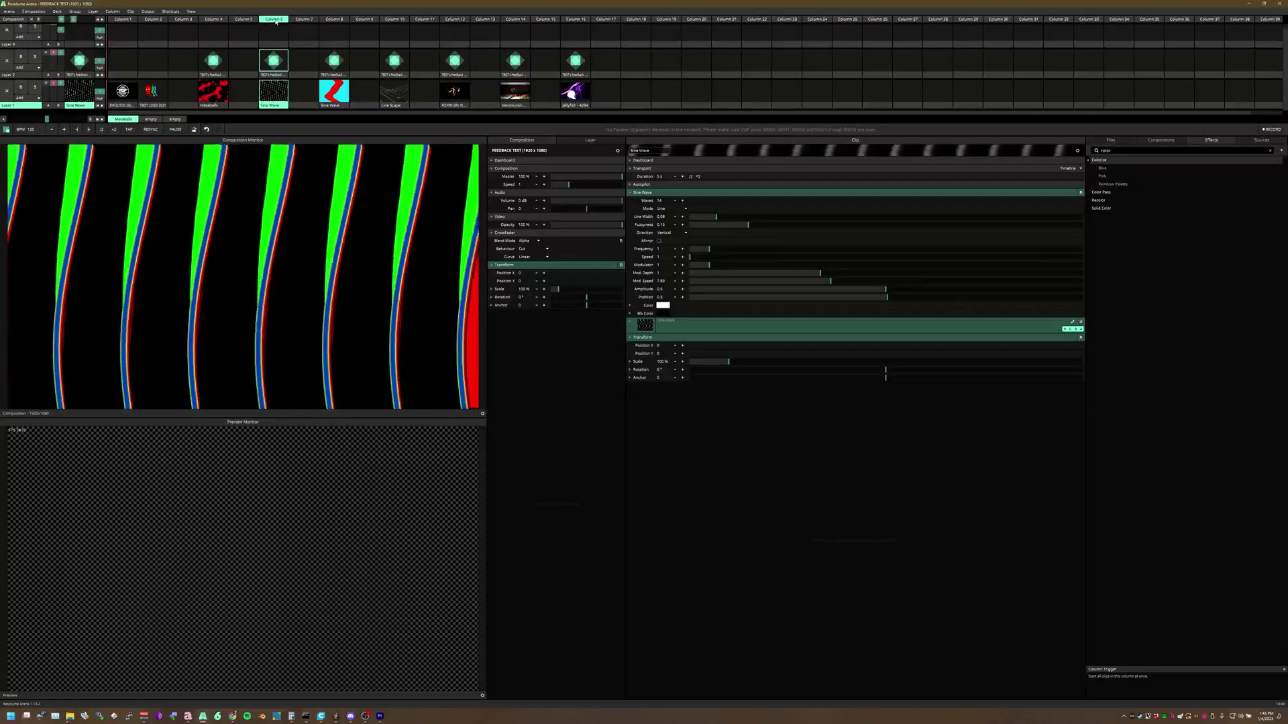
In column 6's Feedback Machine clip, turn off the RGB bypass, raise the red X offset, and make the green and blue ones negative.
{"action": "left_click", "coordinate": [278, 76]}
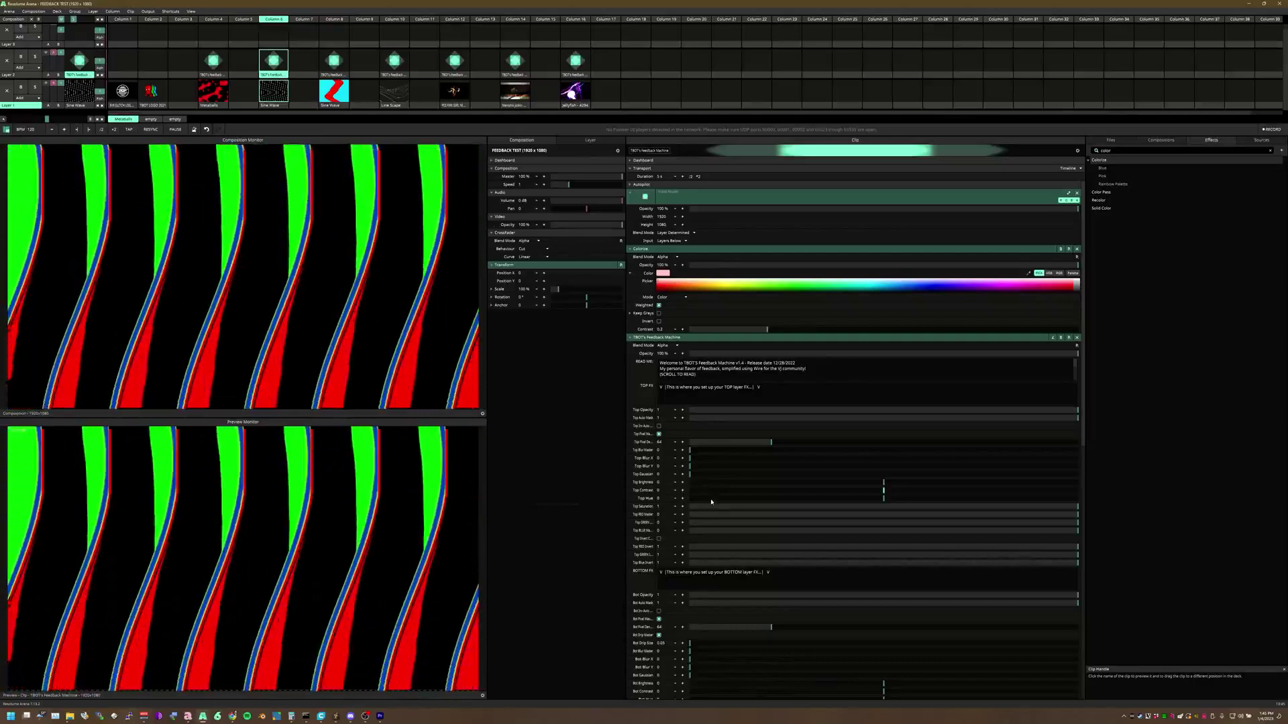
{"action": "scroll", "coordinate": [712, 502], "scroll_direction": "down", "scroll_amount": 10}
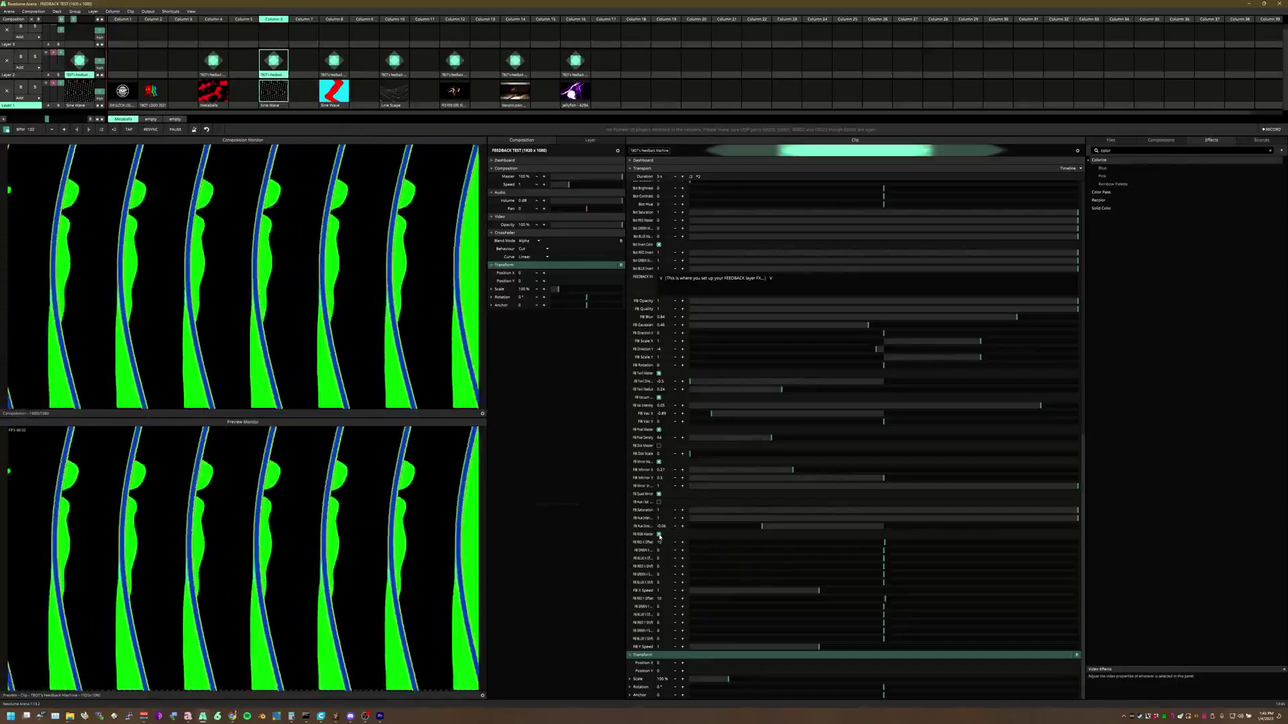
{"action": "left_click_drag", "start_coordinate": [891, 545], "coordinate": [862, 558]}
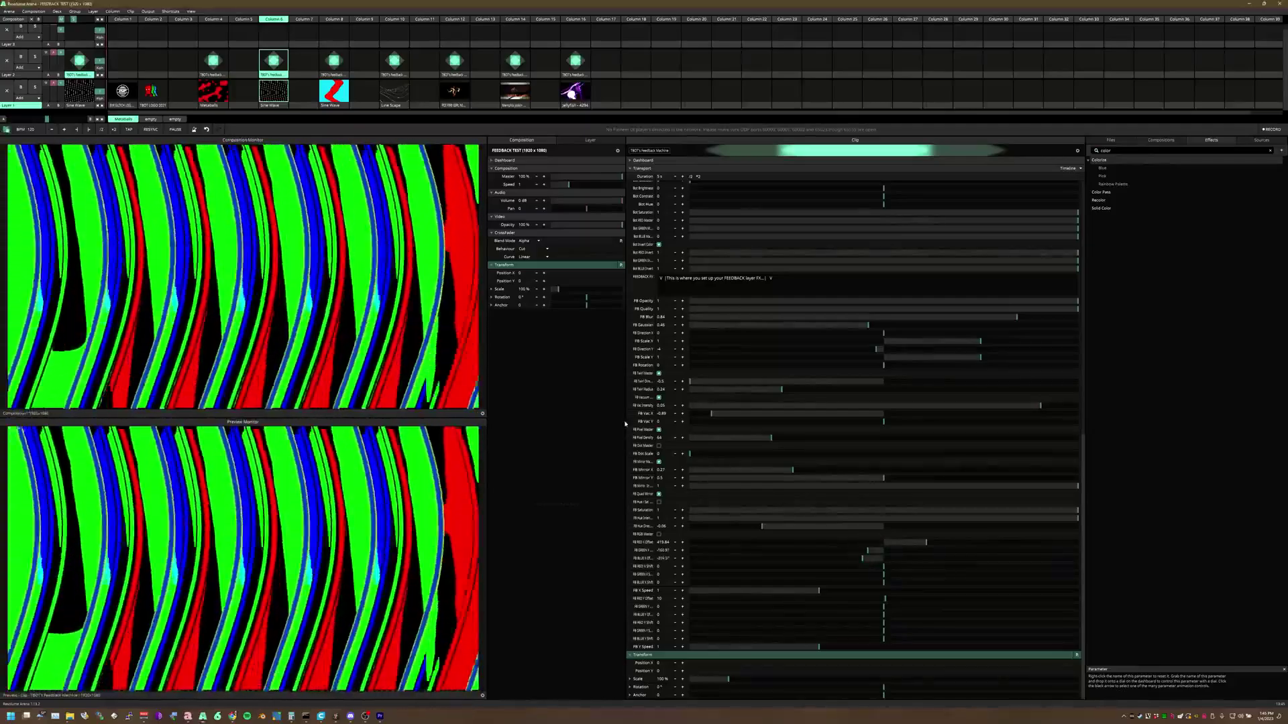
Trigger column 8 and inspect the parameters of its Feedback Machine clip.
{"action": "left_click", "coordinate": [340, 20]}
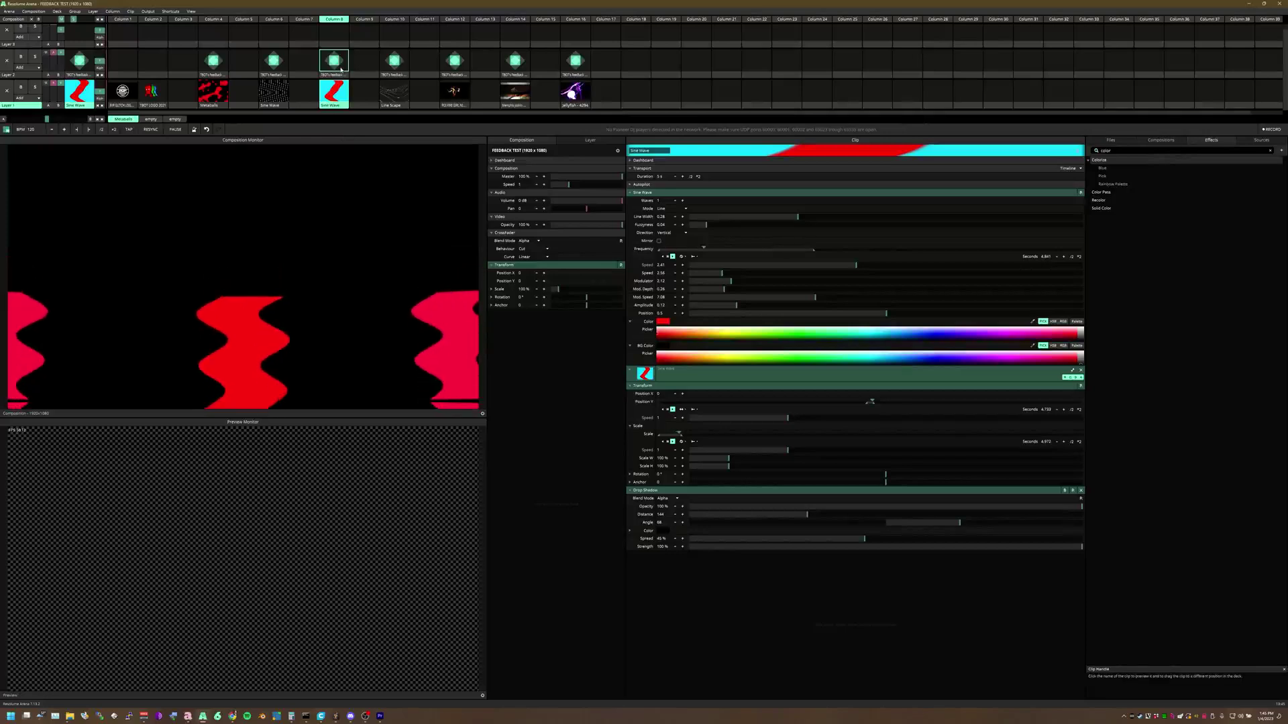
{"action": "left_click", "coordinate": [341, 71]}
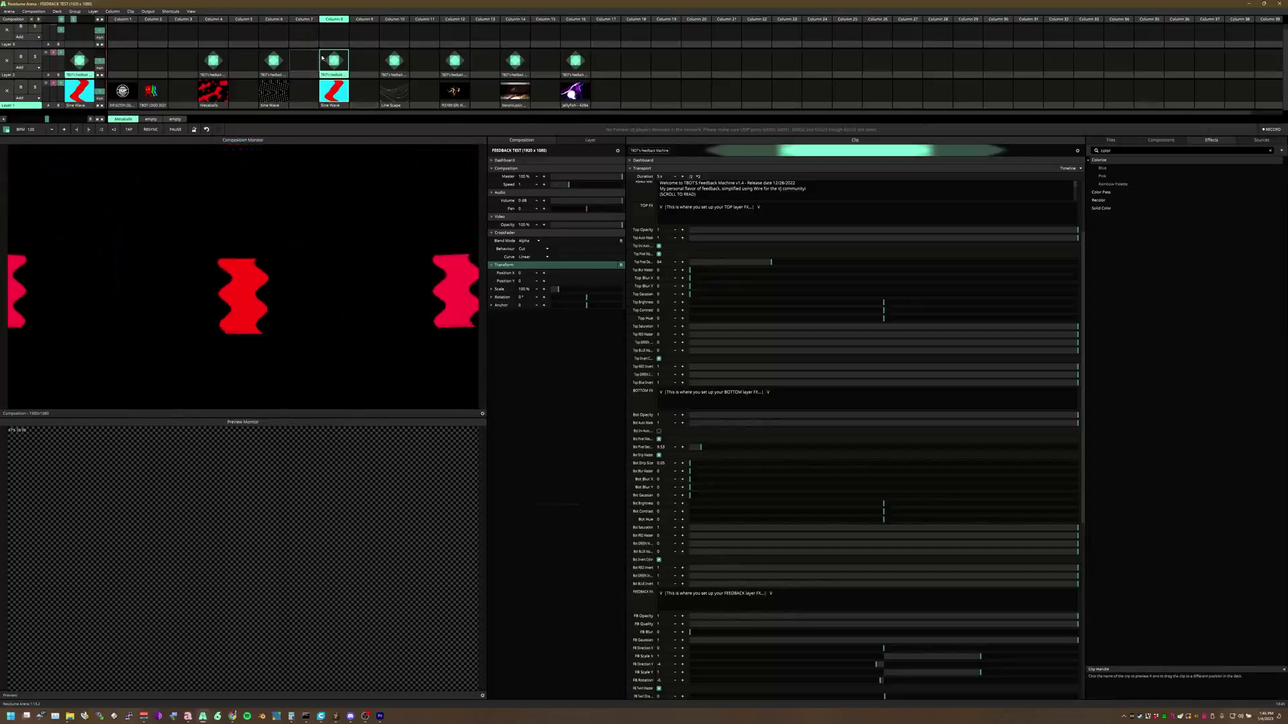
{"action": "left_click", "coordinate": [717, 501]}
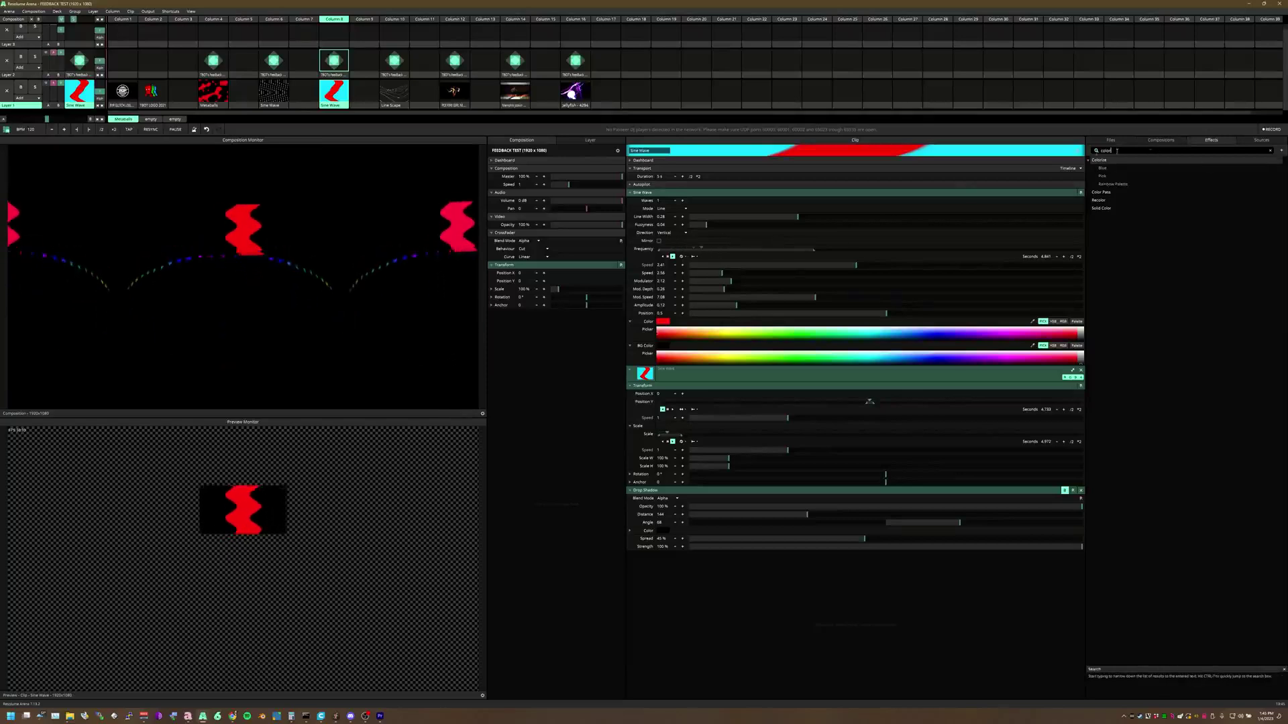
Search the effects for "auto", add Auto Mask before Drop Shadow on column 8's Sine Wave clip, and set its contrast to 1.
{"action": "key", "text": "BackSpace"}
{"action": "key", "text": "BackSpace"}
{"action": "key", "text": "BackSpace"}
{"action": "key", "text": "BackSpace"}
{"action": "key", "text": "BackSpace"}
{"action": "type", "text": "auto"}
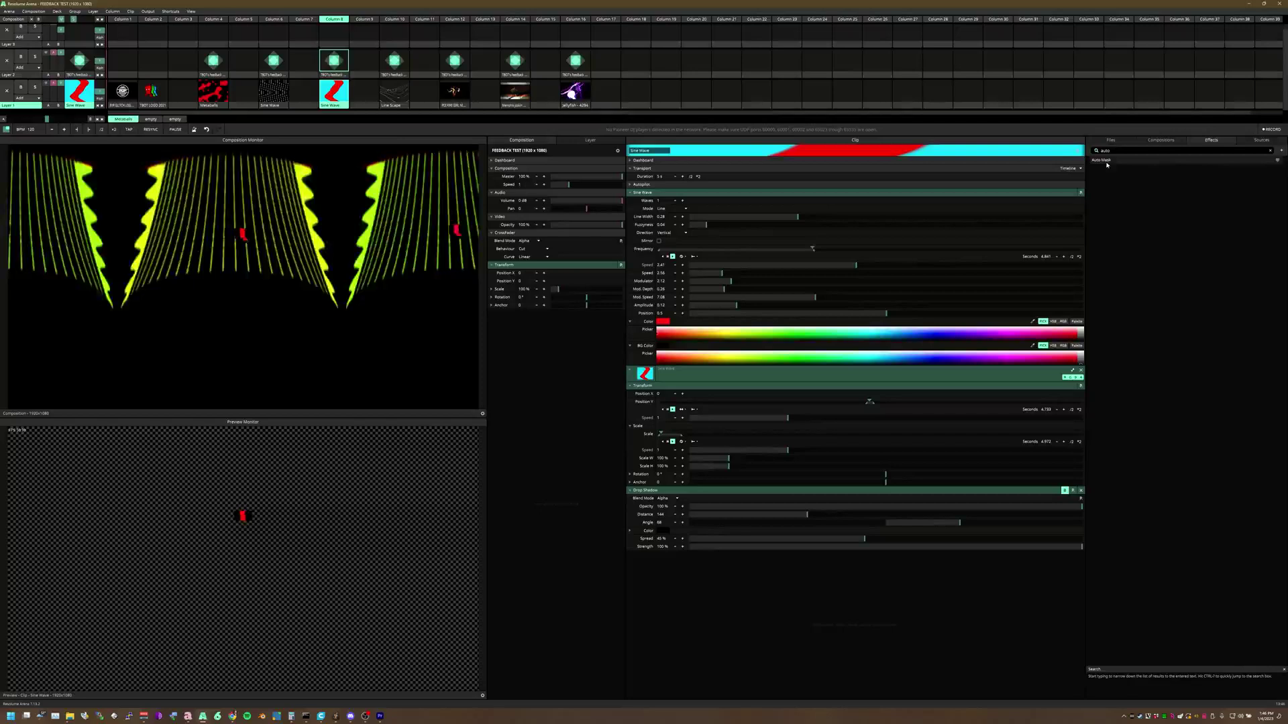
{"action": "left_click_drag", "start_coordinate": [1107, 164], "coordinate": [759, 506]}
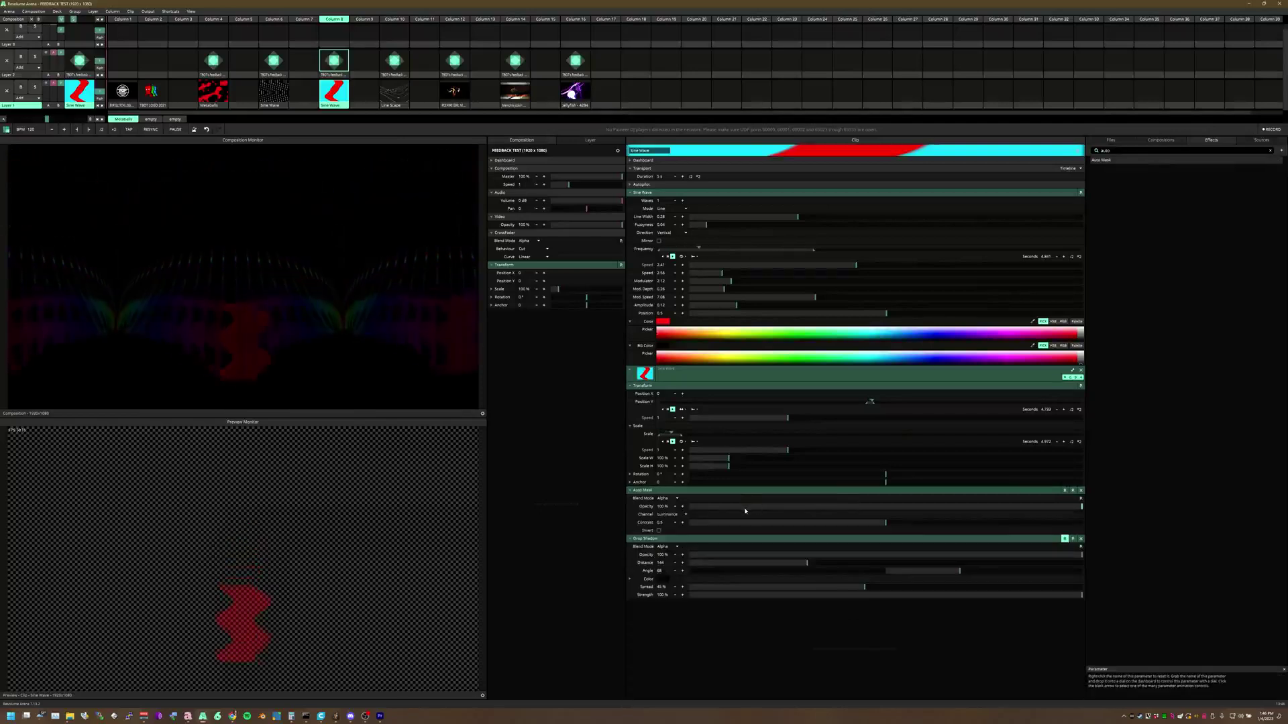
{"action": "left_click_drag", "start_coordinate": [885, 523], "coordinate": [1158, 521]}
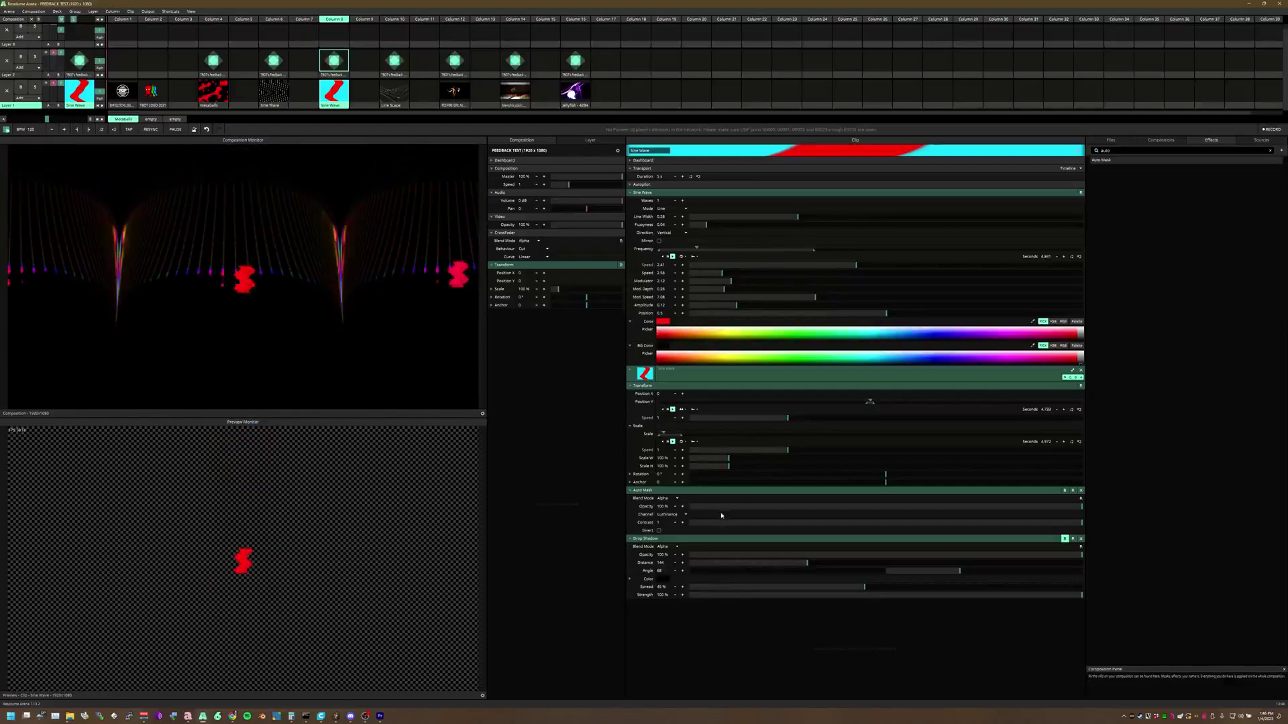
Re-enable the Sine Wave clip's Drop Shadow effect and reset its angle and distance to their defaults.
{"action": "left_click", "coordinate": [1062, 539]}
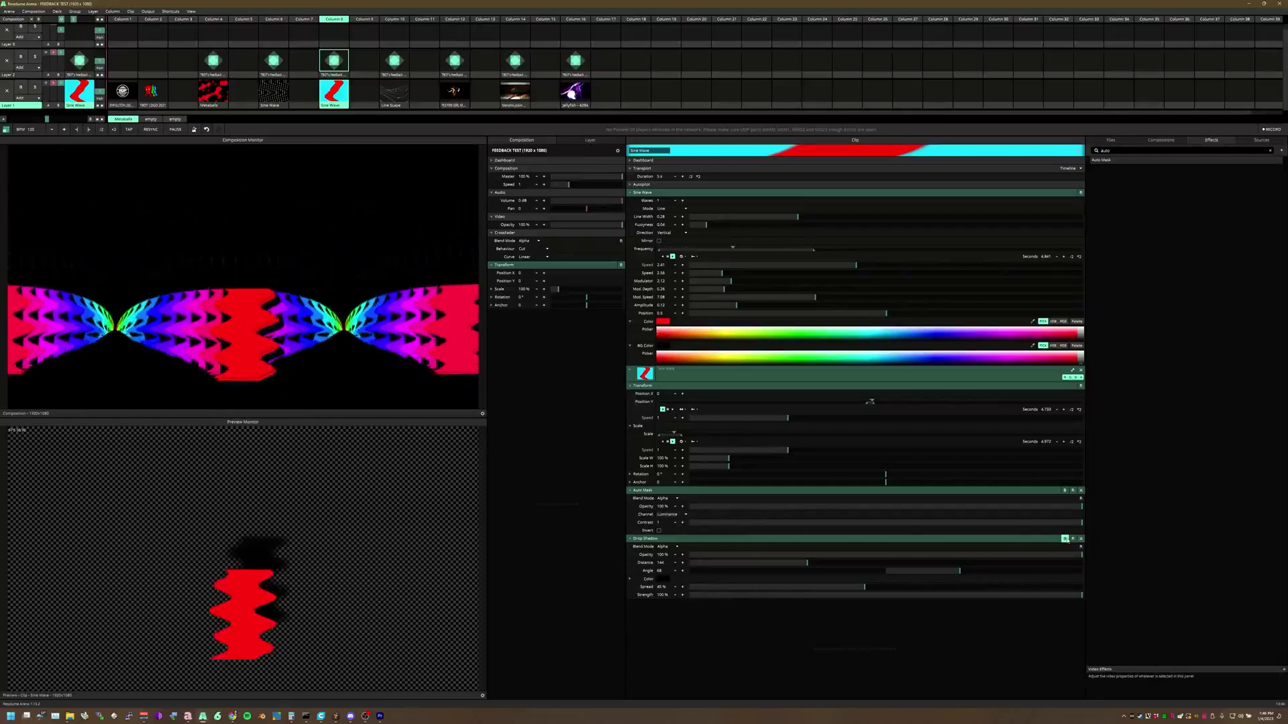
{"action": "double_click", "coordinate": [926, 571]}
{"action": "double_click", "coordinate": [764, 562]}
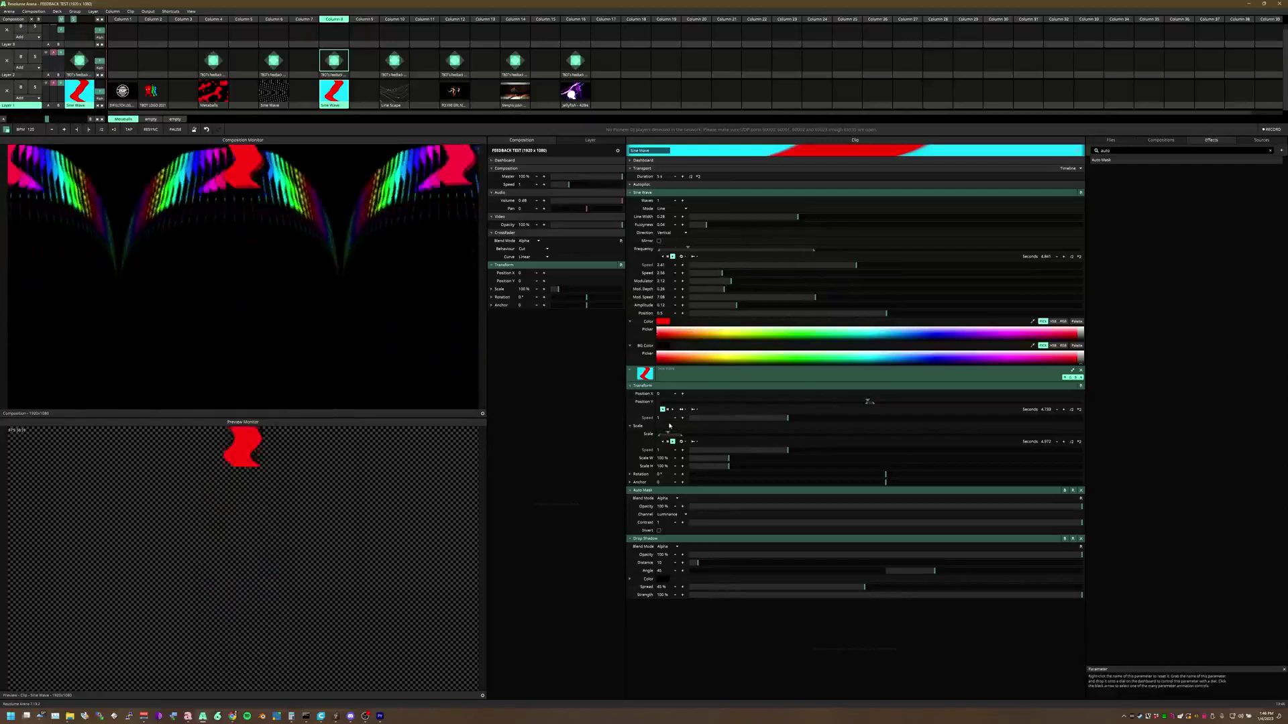
Set the lower feedback hue slider in column 8's Feedback Machine clip to -0.1.
{"action": "left_click", "coordinate": [334, 61]}
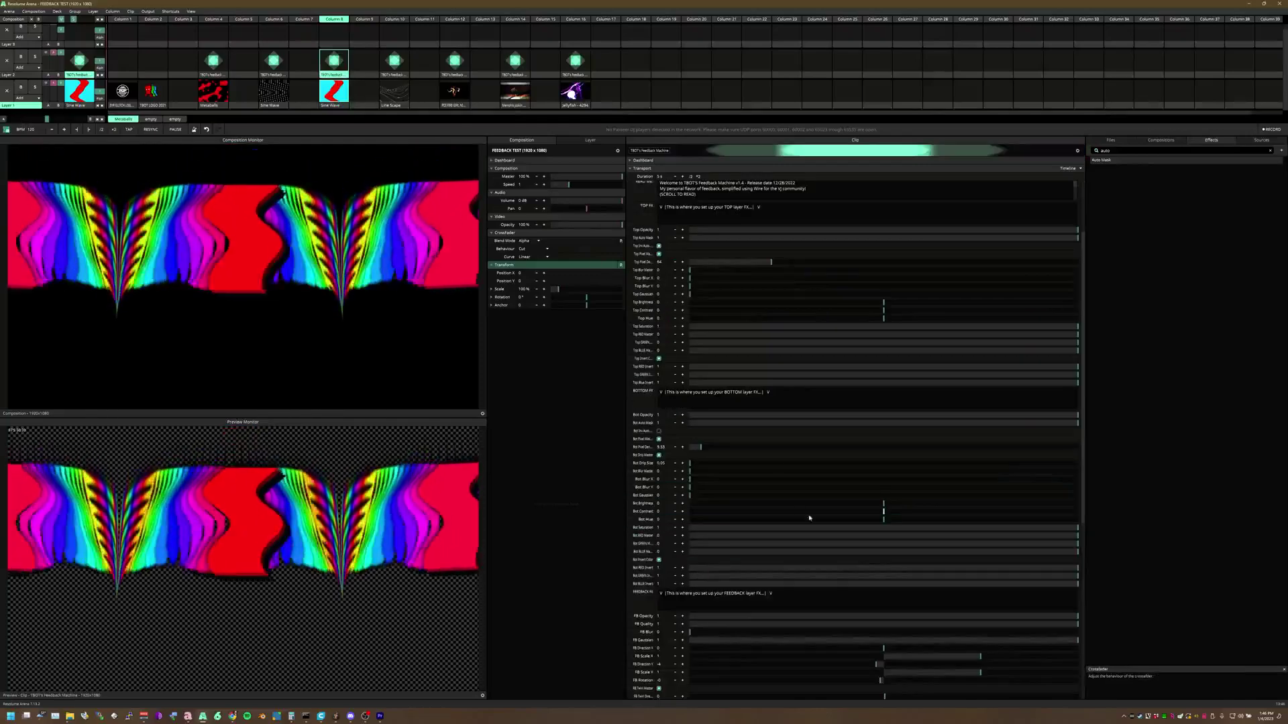
{"action": "scroll", "coordinate": [803, 430], "scroll_direction": "down", "scroll_amount": 5}
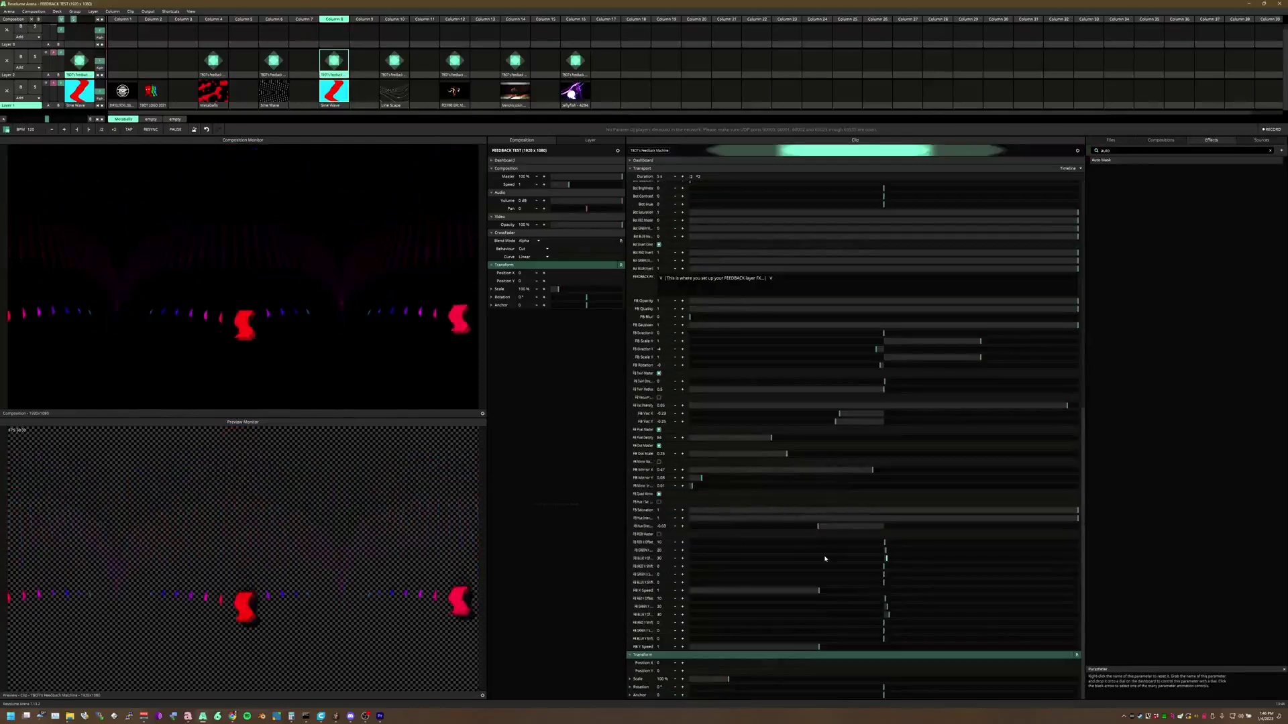
{"action": "left_click_drag", "start_coordinate": [818, 529], "coordinate": [690, 535]}
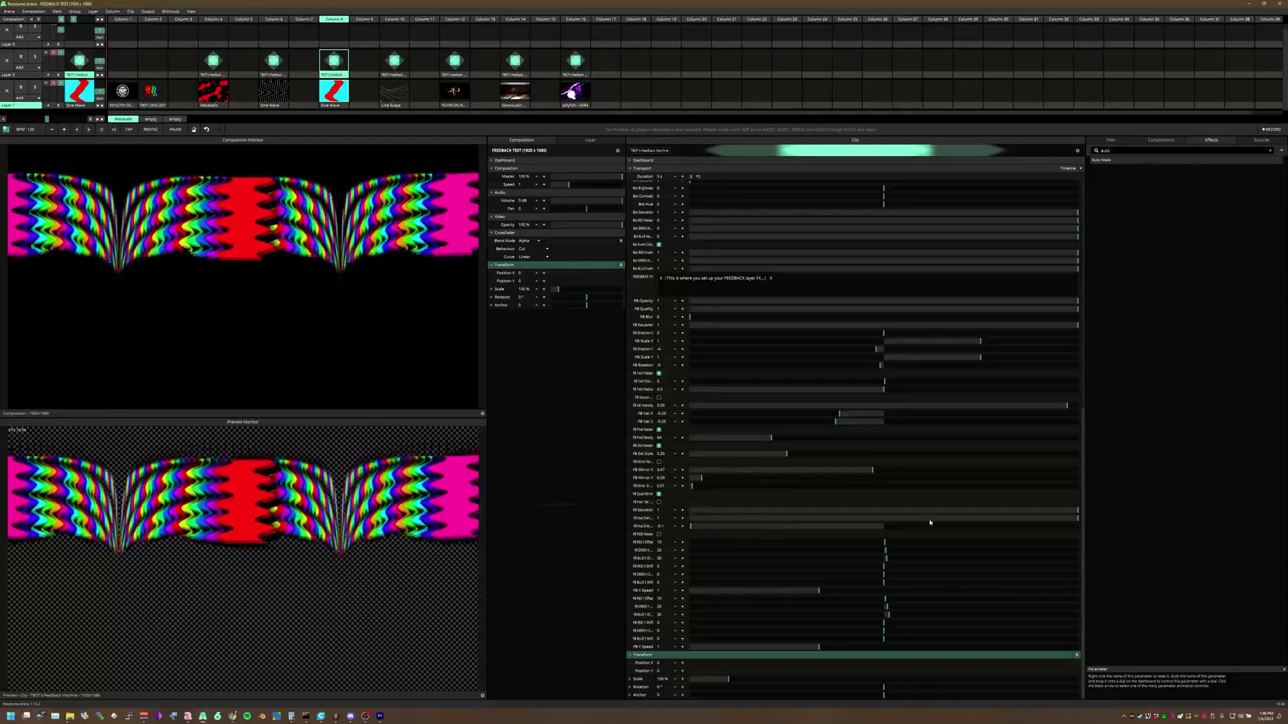
Toggle the feedback layer's RGB bypass on and off to compare its effect, and increase the red X shift.
{"action": "left_click", "coordinate": [659, 535]}
{"action": "left_click", "coordinate": [659, 535]}
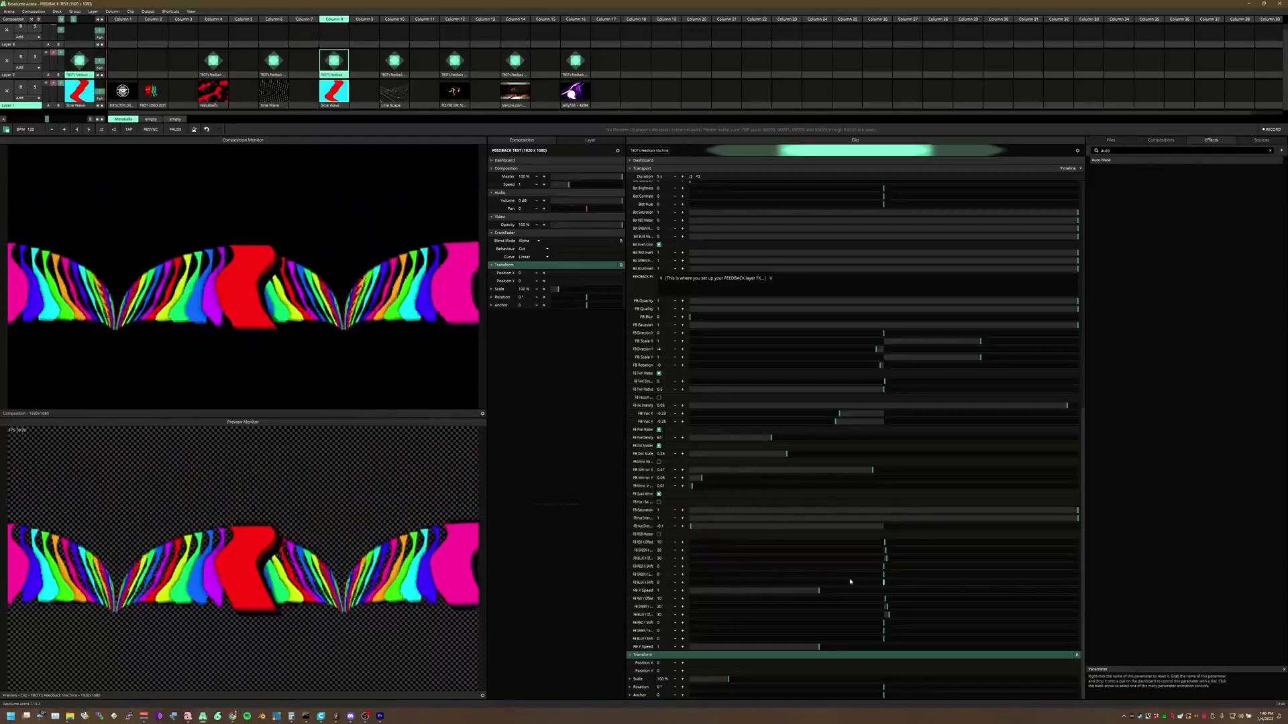
{"action": "left_click_drag", "start_coordinate": [885, 567], "coordinate": [923, 572]}
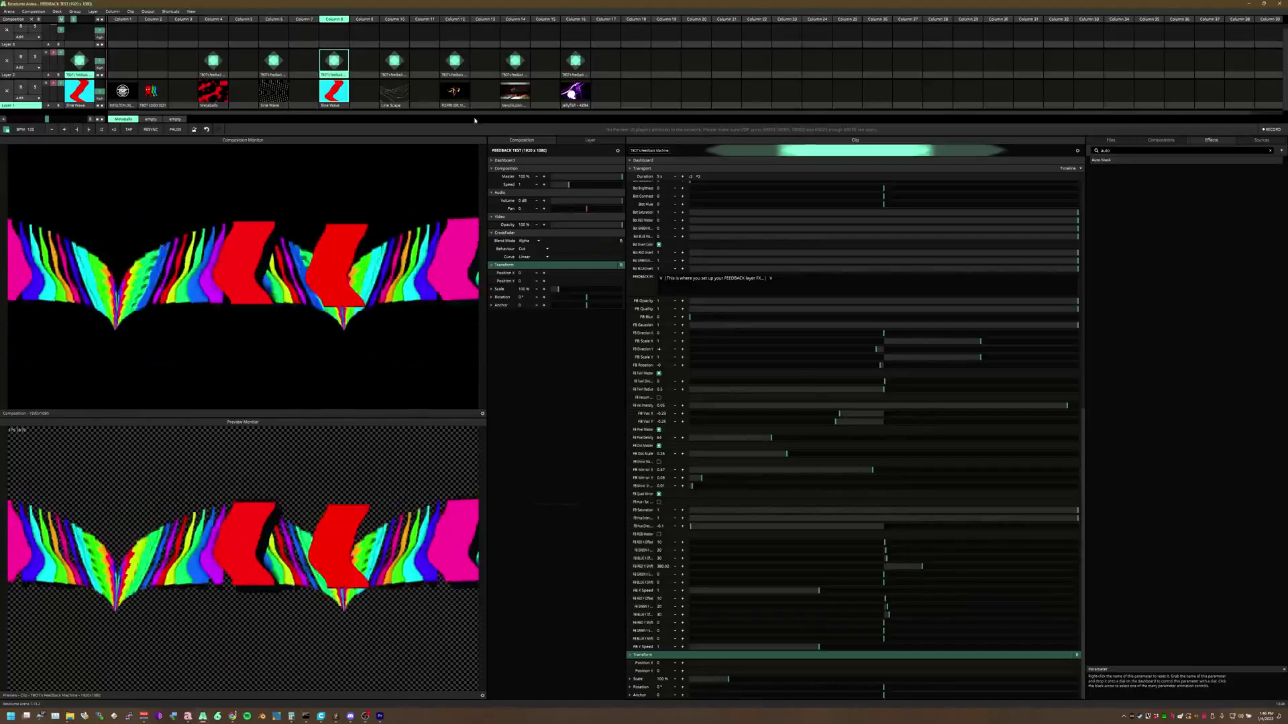
Trigger column 10 to show the Line Scape clip with its feedback.
{"action": "left_click", "coordinate": [395, 19]}
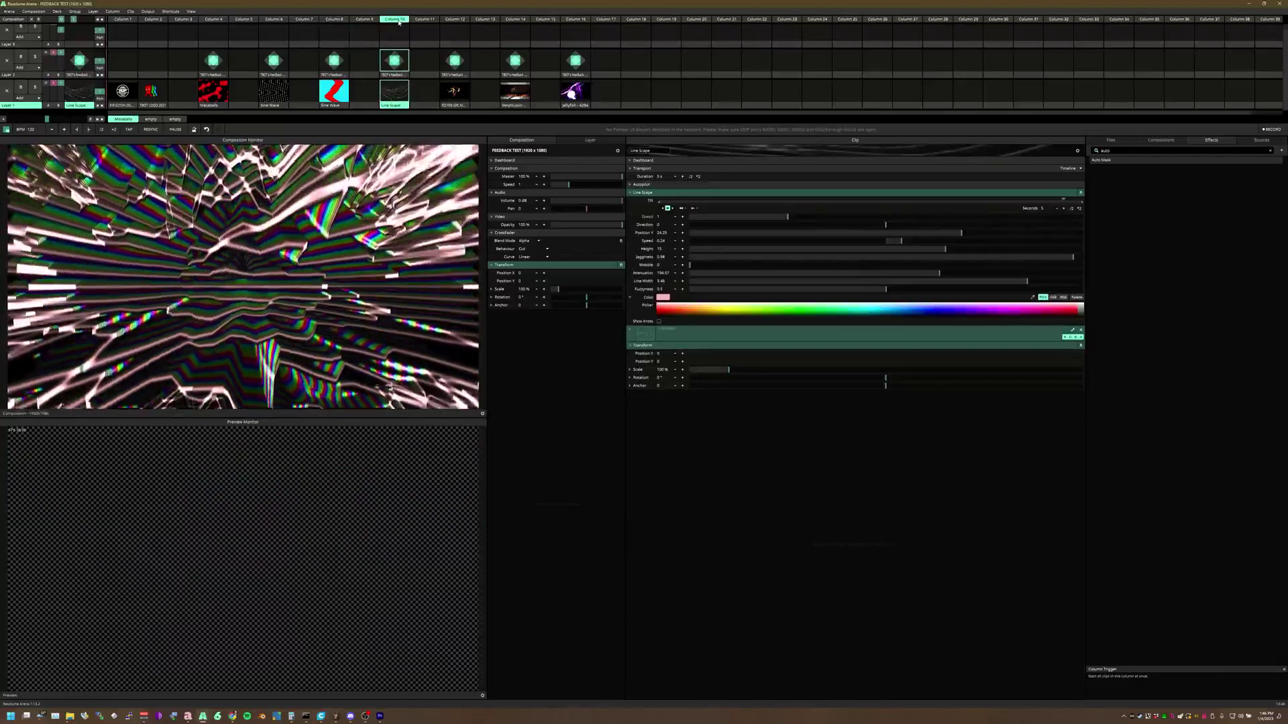
Examine the settings of column 10's Line Scape source and its Feedback Machine clip, down to the feedback layer parameters.
{"action": "left_click", "coordinate": [398, 102]}
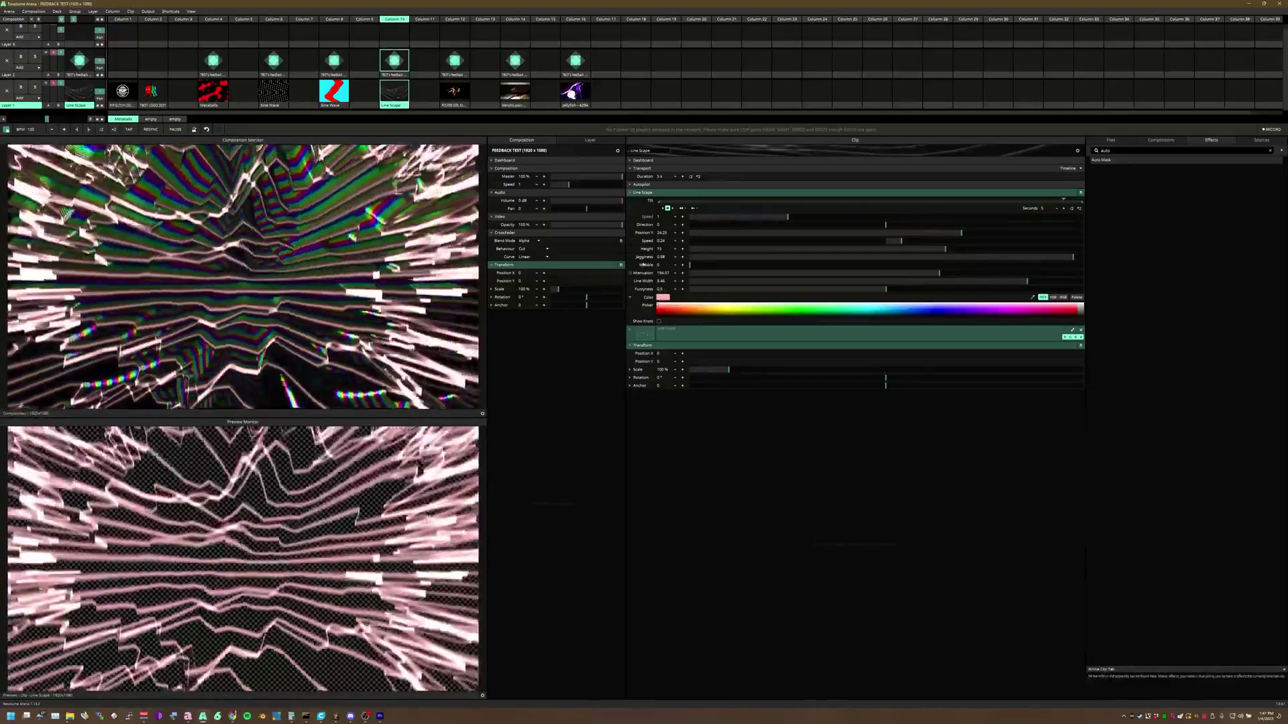
{"action": "left_click", "coordinate": [394, 75]}
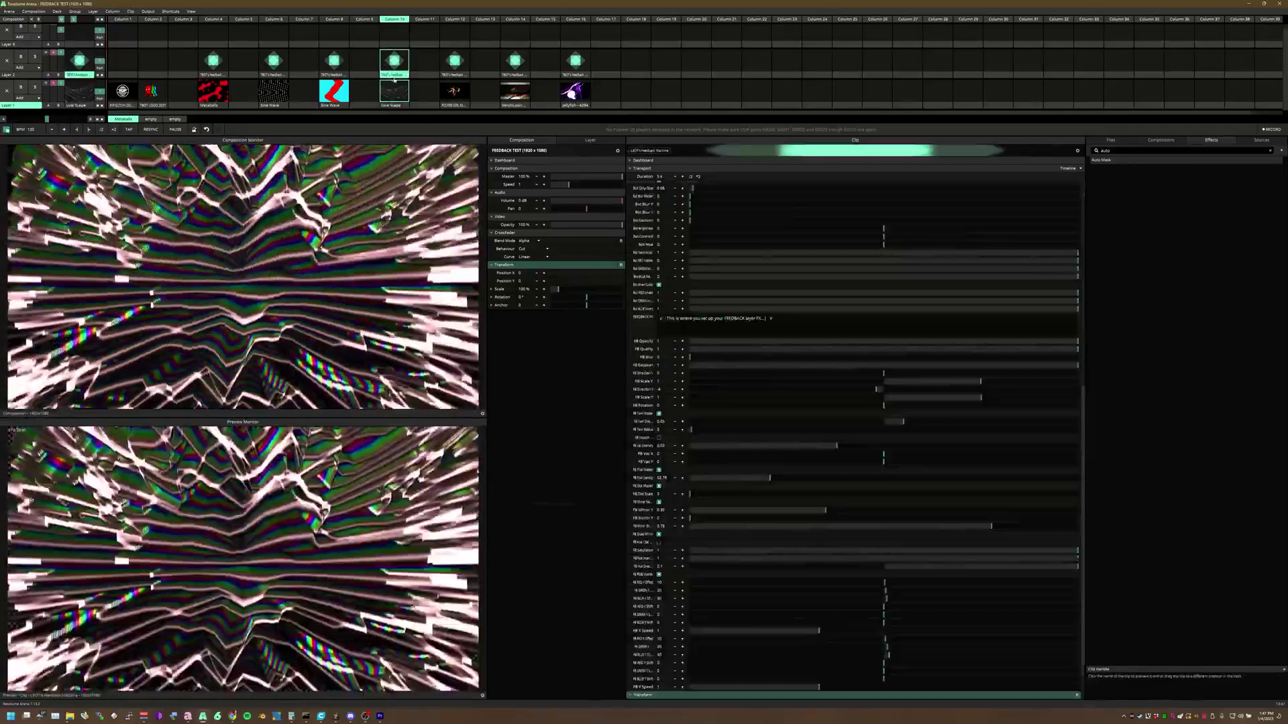
{"action": "scroll", "coordinate": [801, 402], "scroll_direction": "down", "scroll_amount": 1}
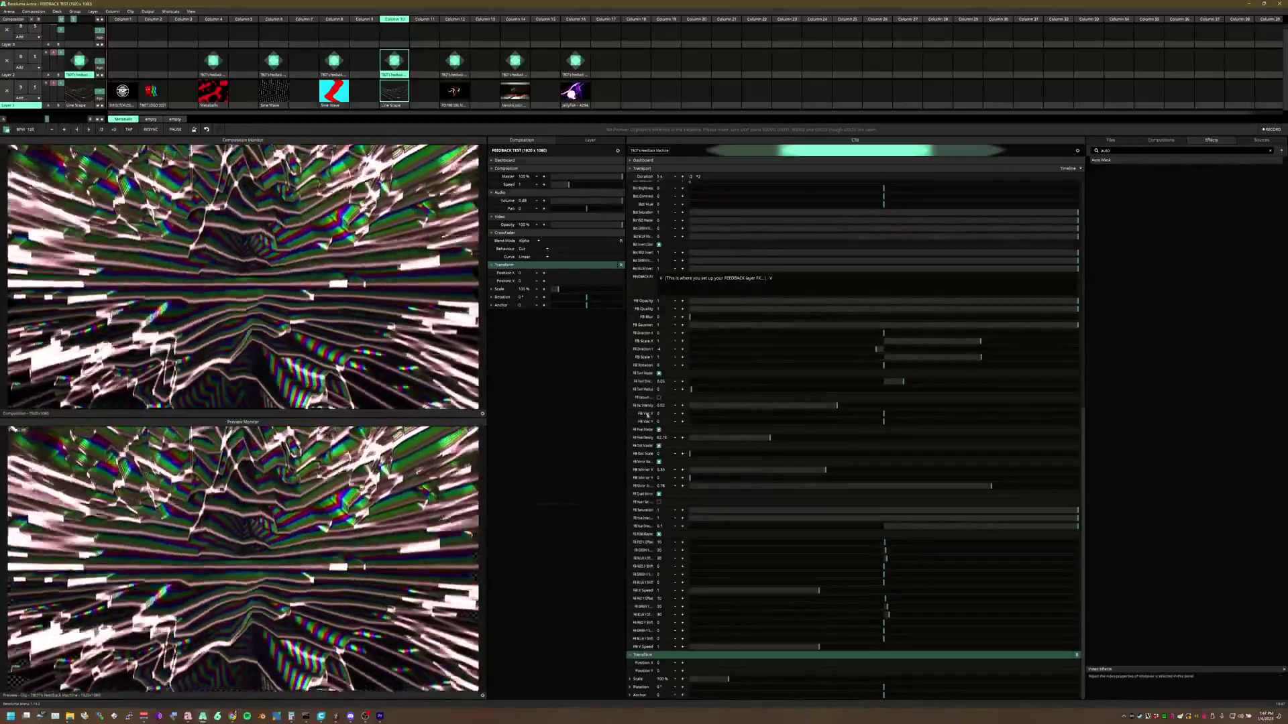
Trigger column 12 and show its Feedback Machine clip's parameters from the TOP layer section onward.
{"action": "left_click", "coordinate": [456, 20]}
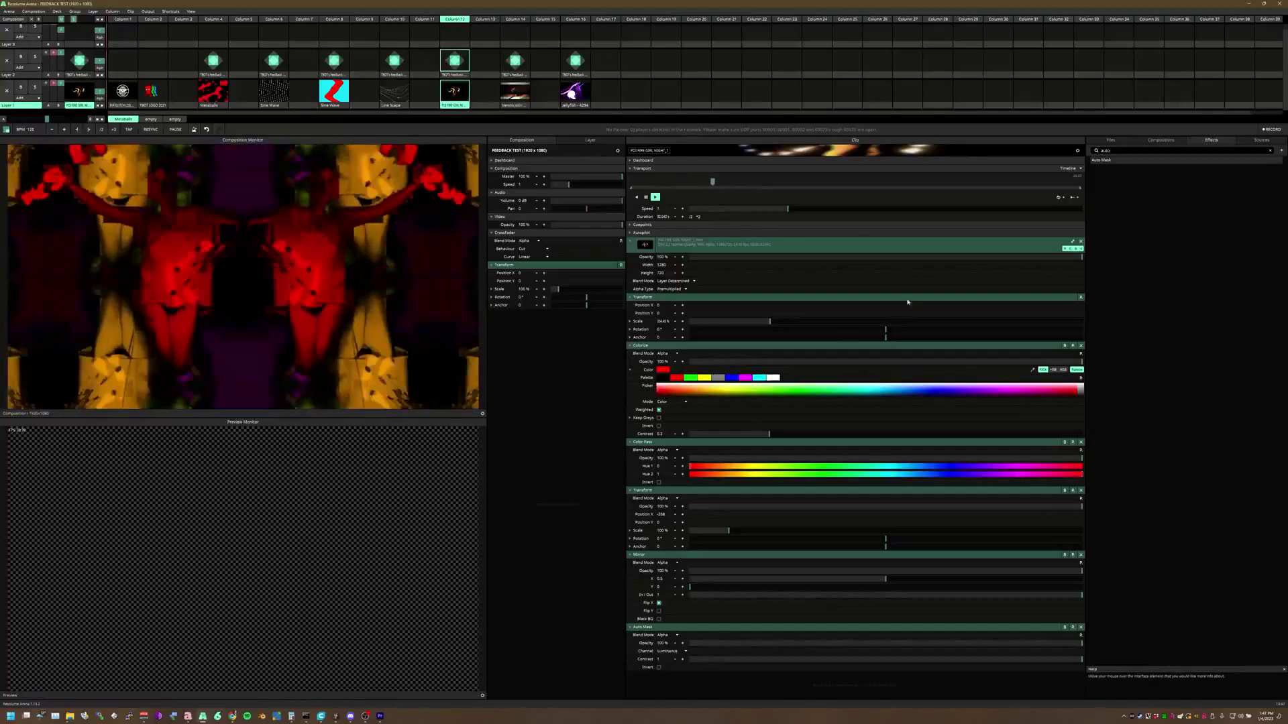
{"action": "left_click", "coordinate": [460, 77]}
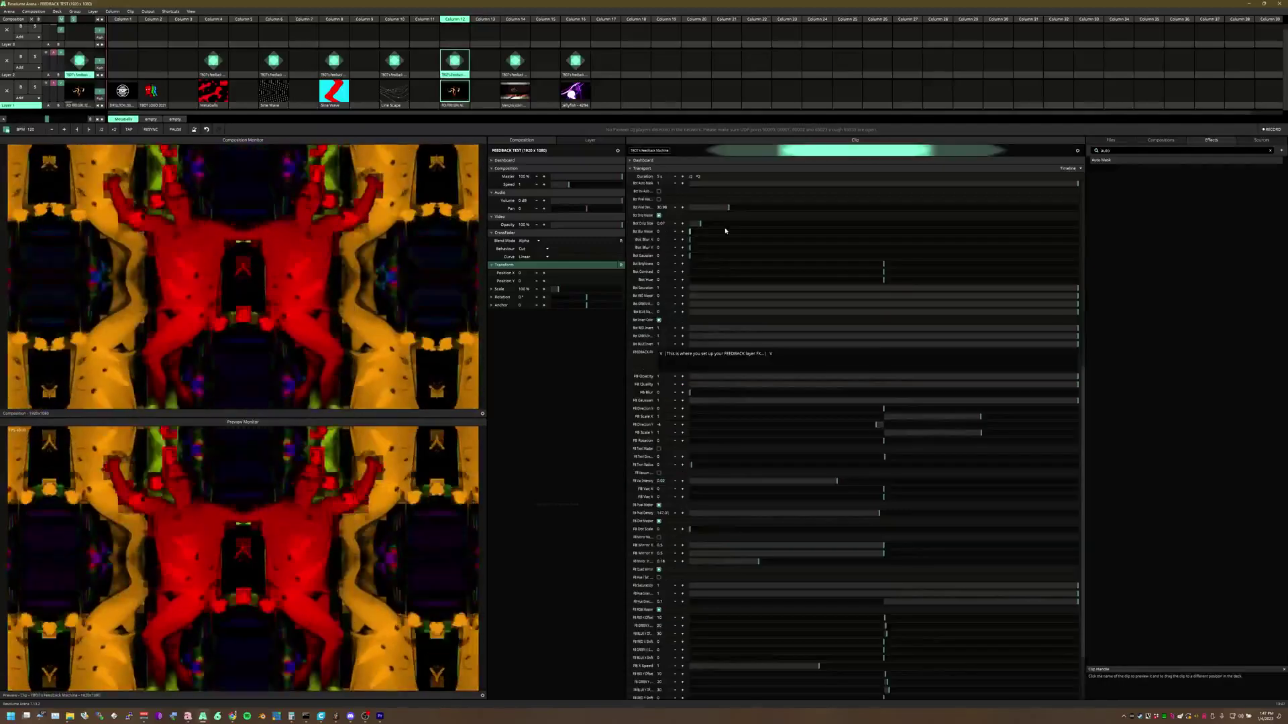
{"action": "scroll", "coordinate": [957, 276], "scroll_direction": "up", "scroll_amount": 6}
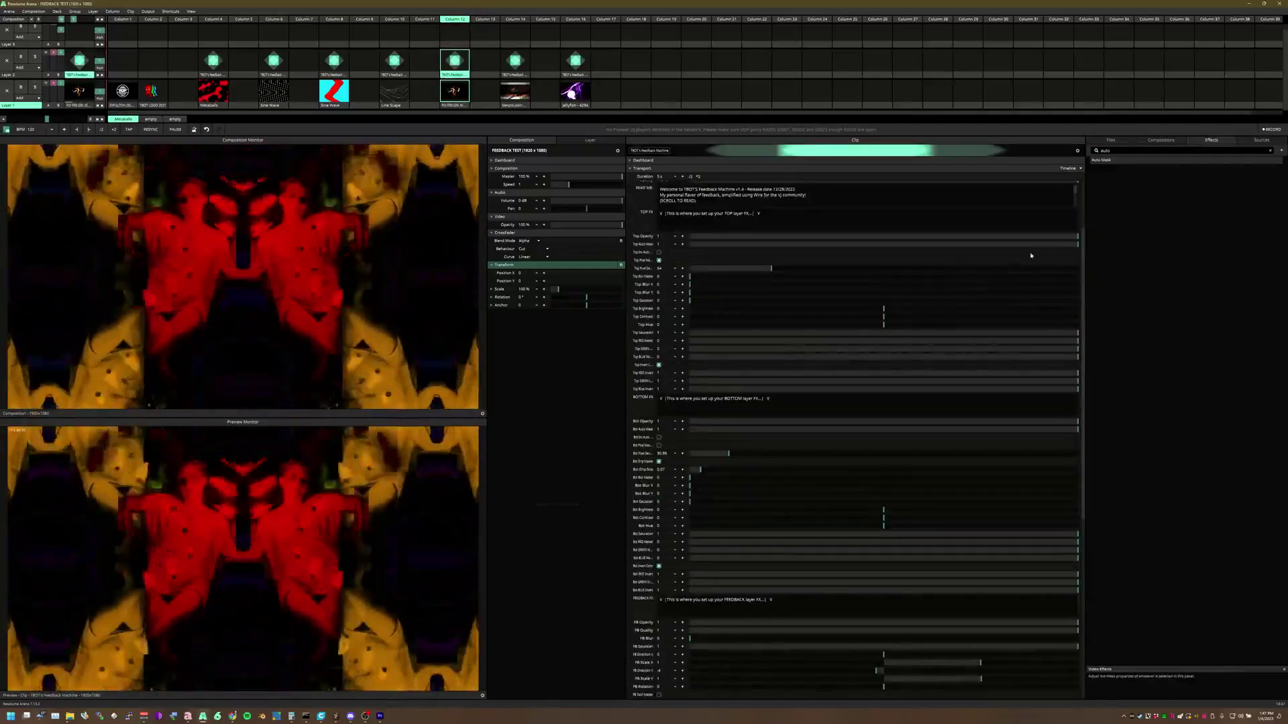
Vary the top layer's opacity and the bottom layer's opacity to compare the looks, returning both to 1.
{"action": "mouse_move", "coordinate": [1070, 240]}
{"action": "left_mouse_down"}
{"action": "mouse_move", "coordinate": [702, 255]}
{"action": "mouse_move", "coordinate": [1081, 258]}
{"action": "left_mouse_up"}
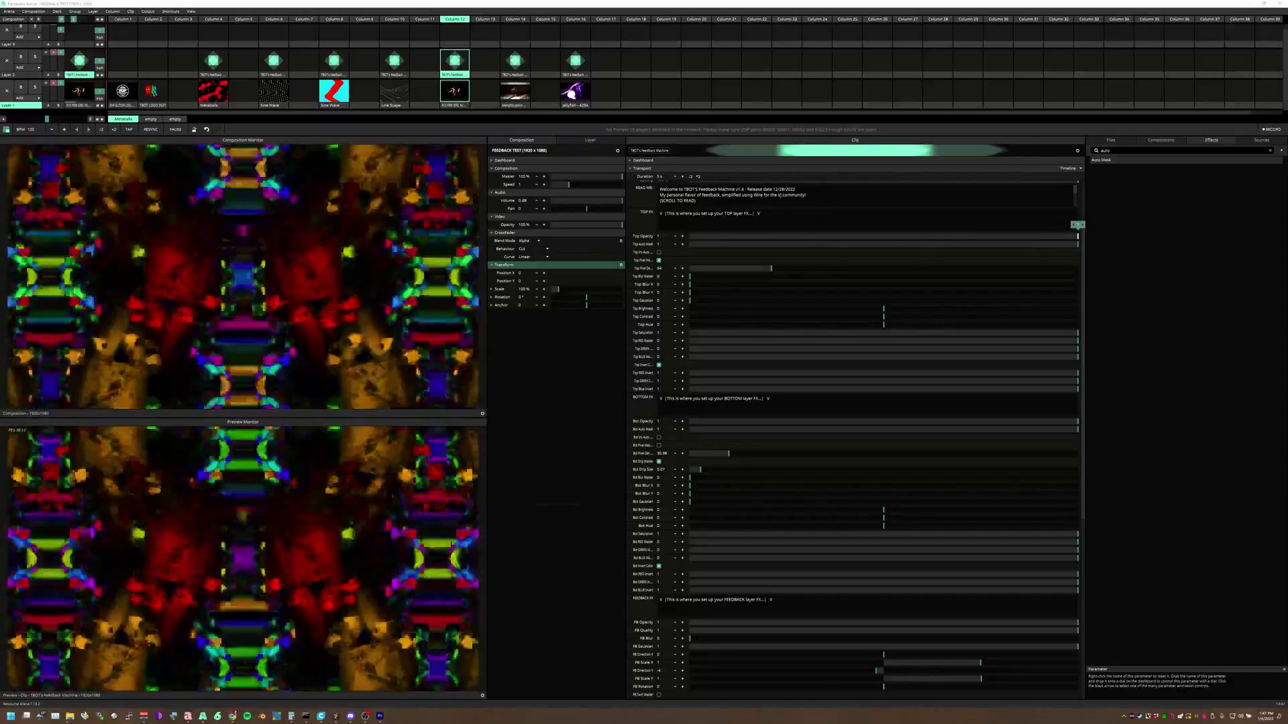
{"action": "left_click_drag", "start_coordinate": [1077, 225], "coordinate": [1077, 225]}
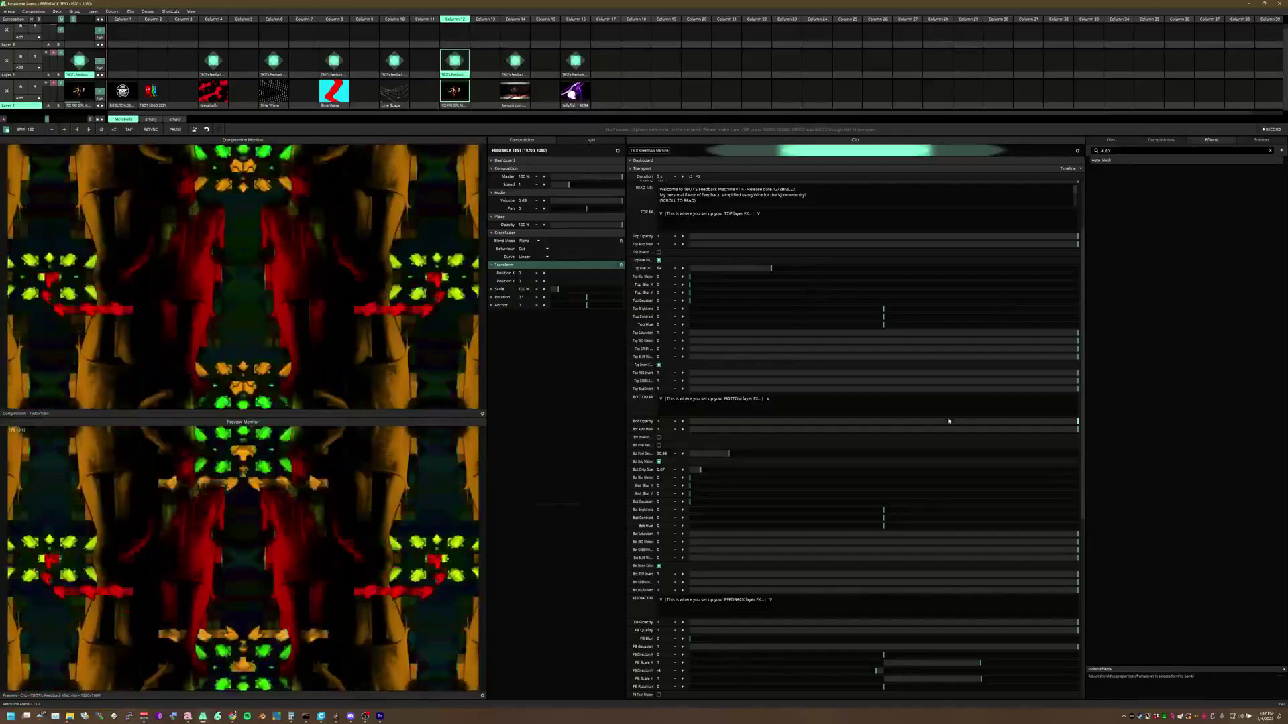
{"action": "left_click_drag", "start_coordinate": [1031, 422], "coordinate": [1133, 490]}
{"action": "left_click_drag", "start_coordinate": [1248, 495], "coordinate": [1220, 493]}
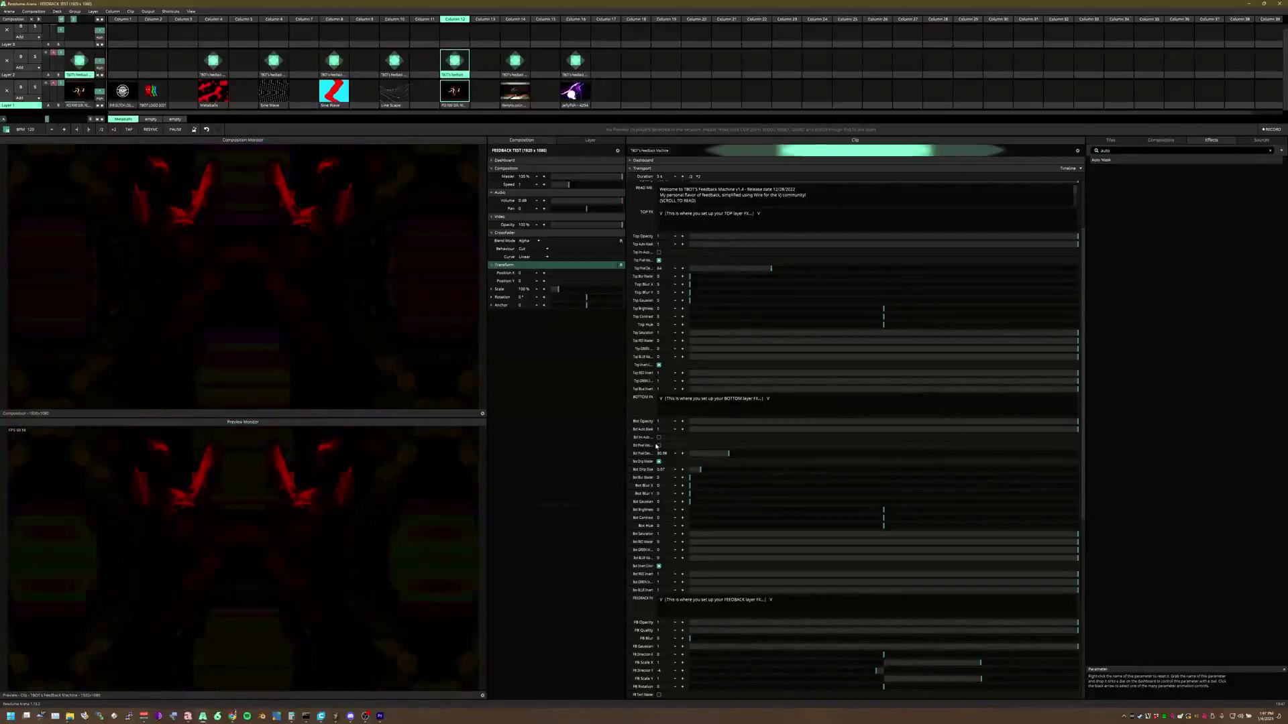
Toggle the bottom layer's pixel bypass on and off to compare its effect, leaving it off.
{"action": "left_click", "coordinate": [658, 446]}
{"action": "left_click", "coordinate": [658, 445]}
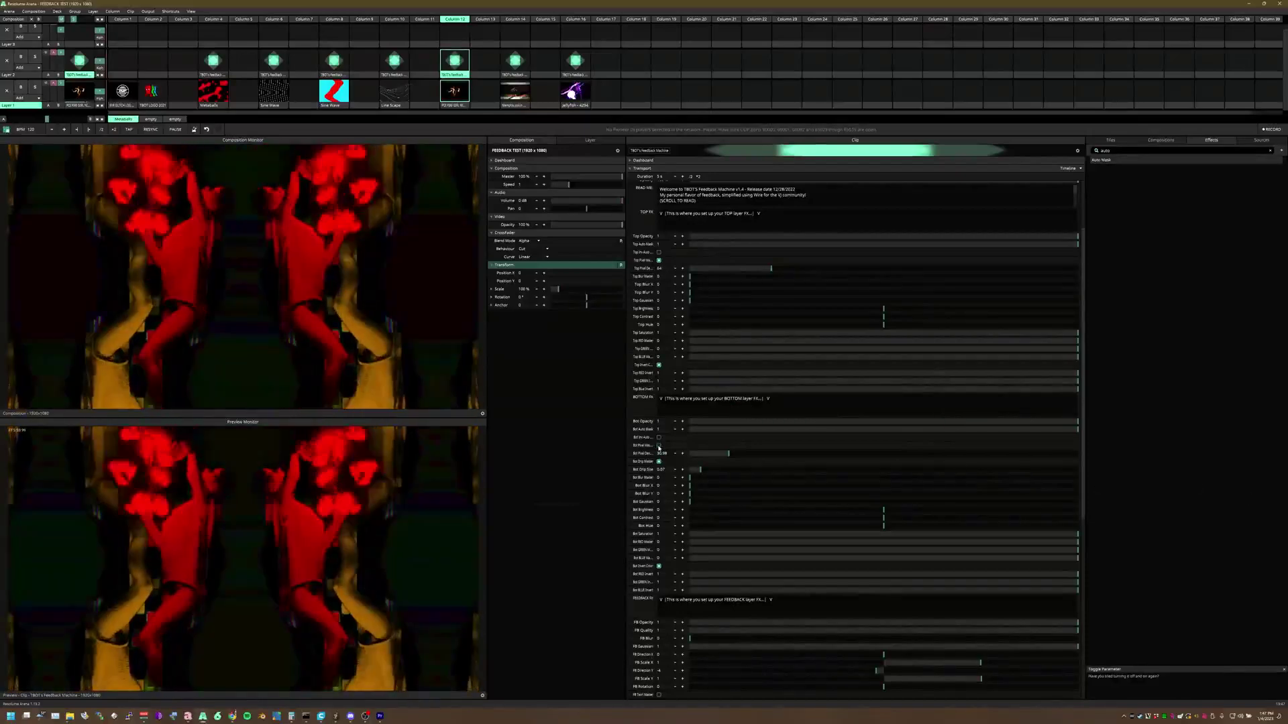
{"action": "left_click", "coordinate": [658, 445]}
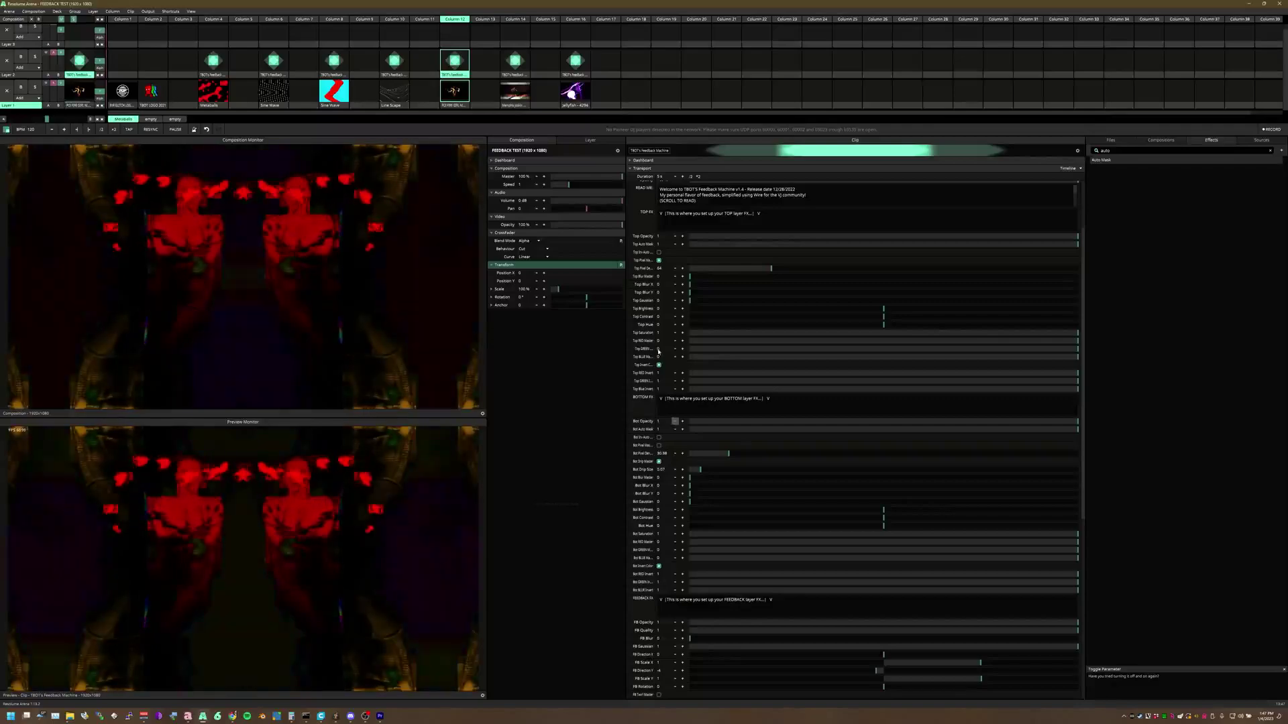
Trigger column 14 and set its Feedback Machine's feedback mirror Y to about 0.36 and the mirror slider below it to about 0.55.
{"action": "left_click", "coordinate": [518, 18]}
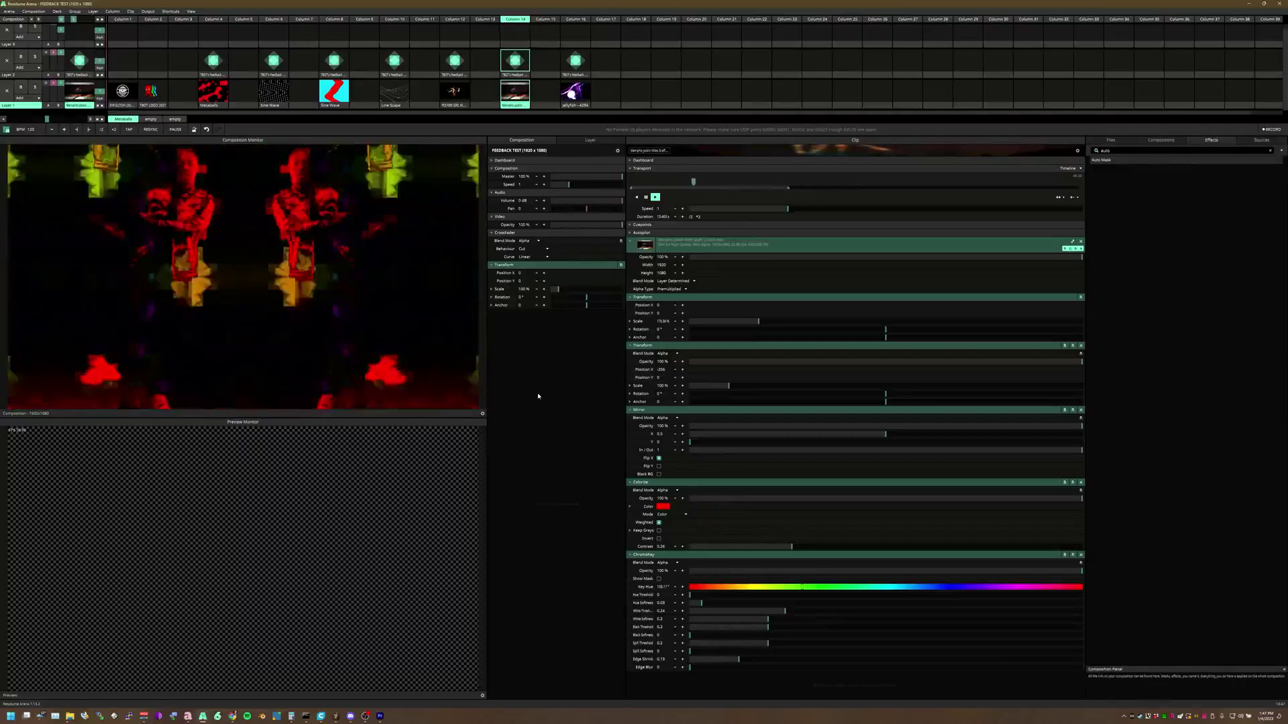
{"action": "left_click", "coordinate": [519, 69]}
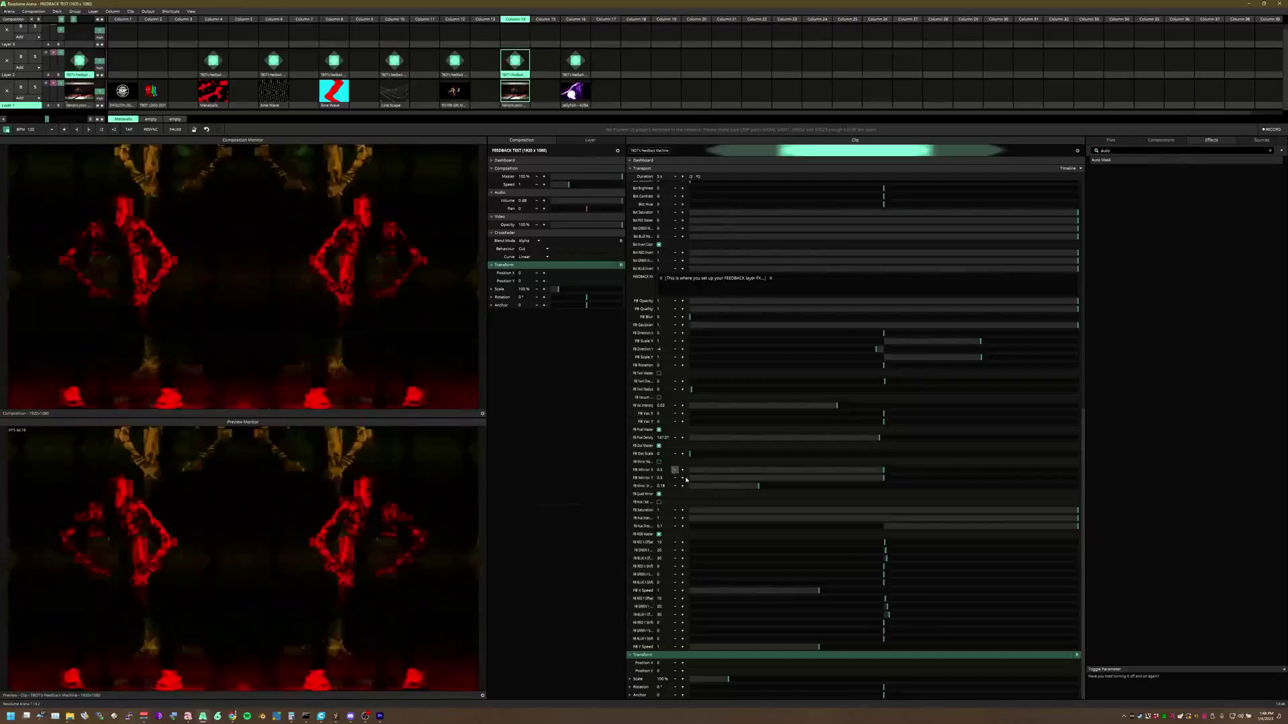
{"action": "left_click_drag", "start_coordinate": [741, 487], "coordinate": [904, 501]}
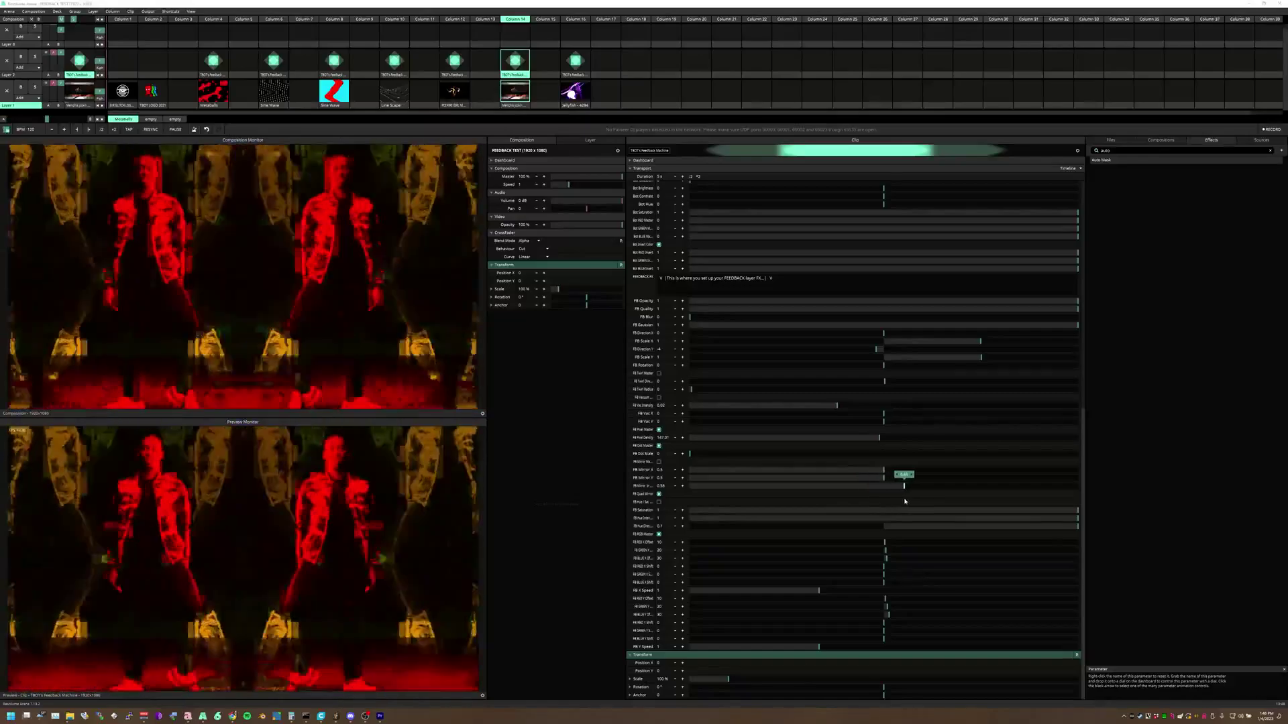
{"action": "left_click_drag", "start_coordinate": [881, 478], "coordinate": [829, 489]}
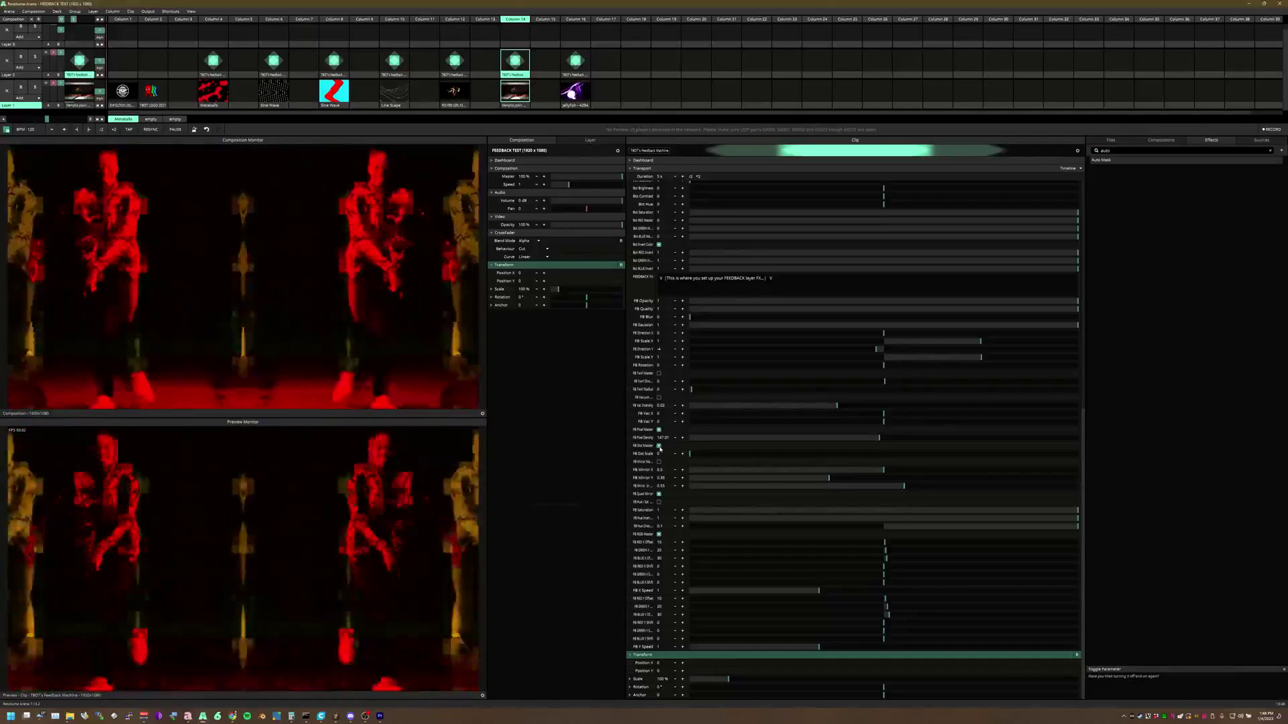
Enable the feedback mirror checkbox, then toggle the quad mirror and the option below it, leaving the quad mirror on and the other off.
{"action": "left_click", "coordinate": [657, 461]}
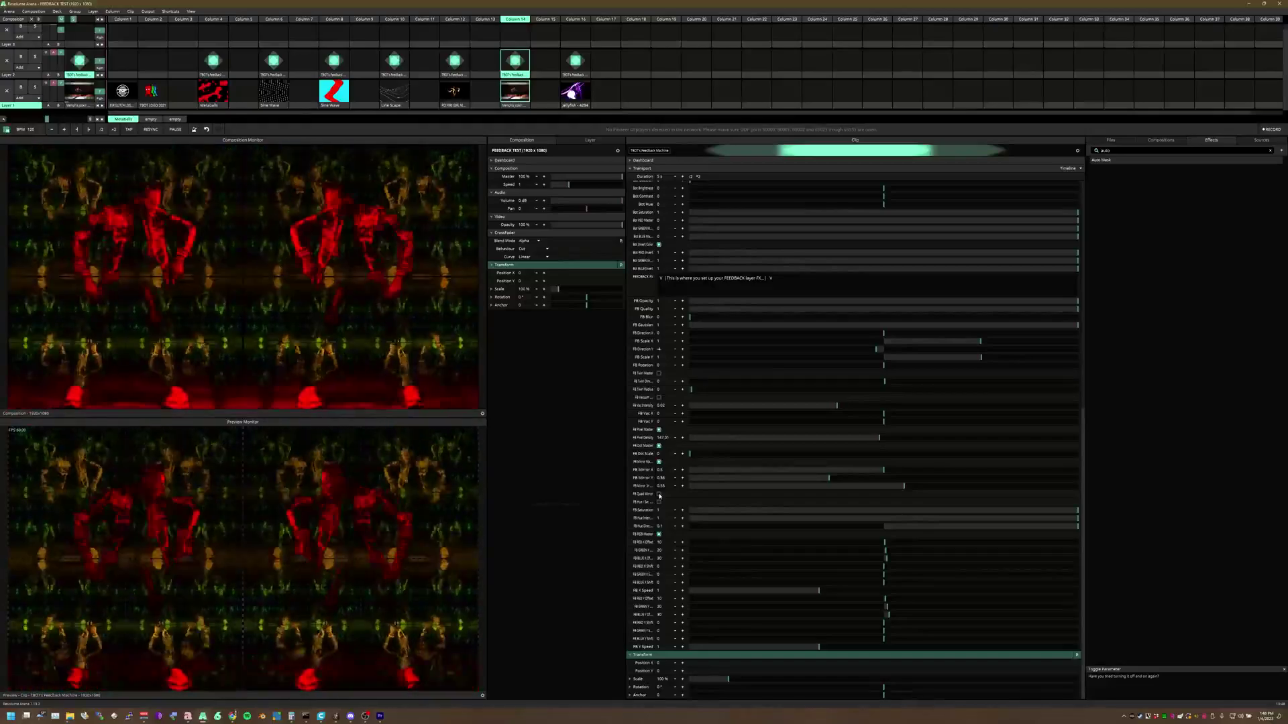
{"action": "left_click", "coordinate": [658, 495]}
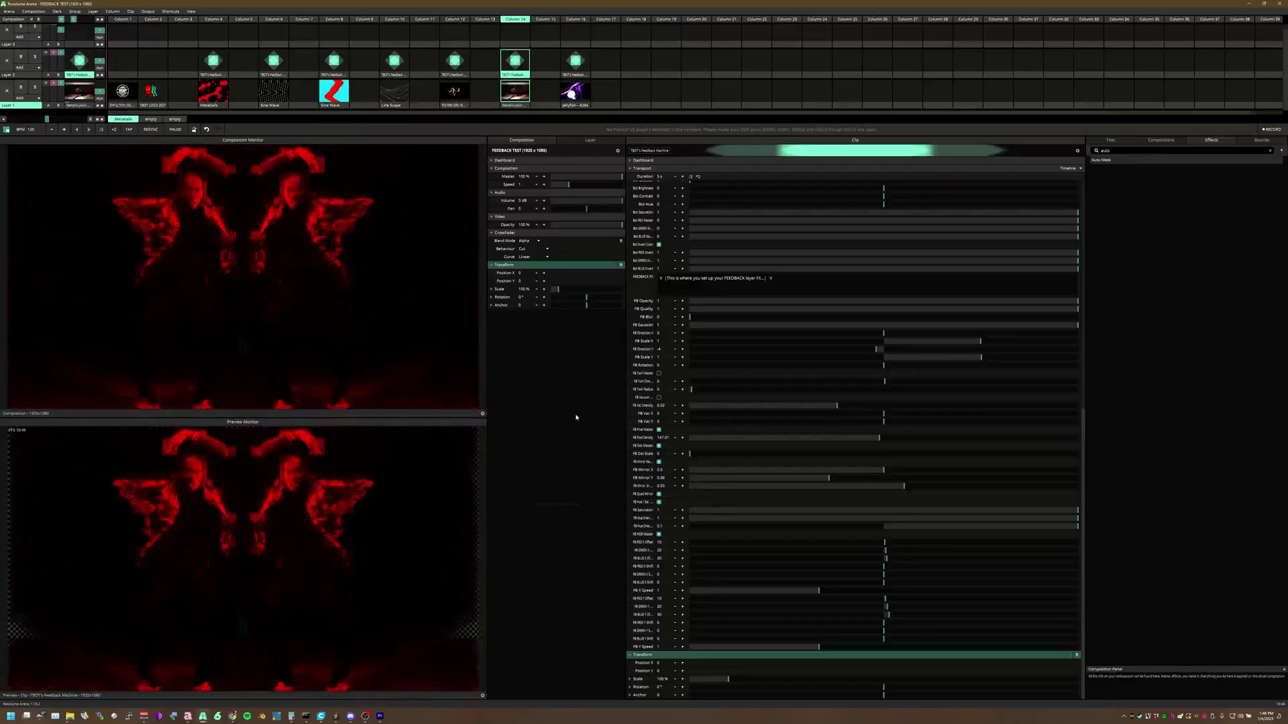
{"action": "left_click", "coordinate": [658, 502]}
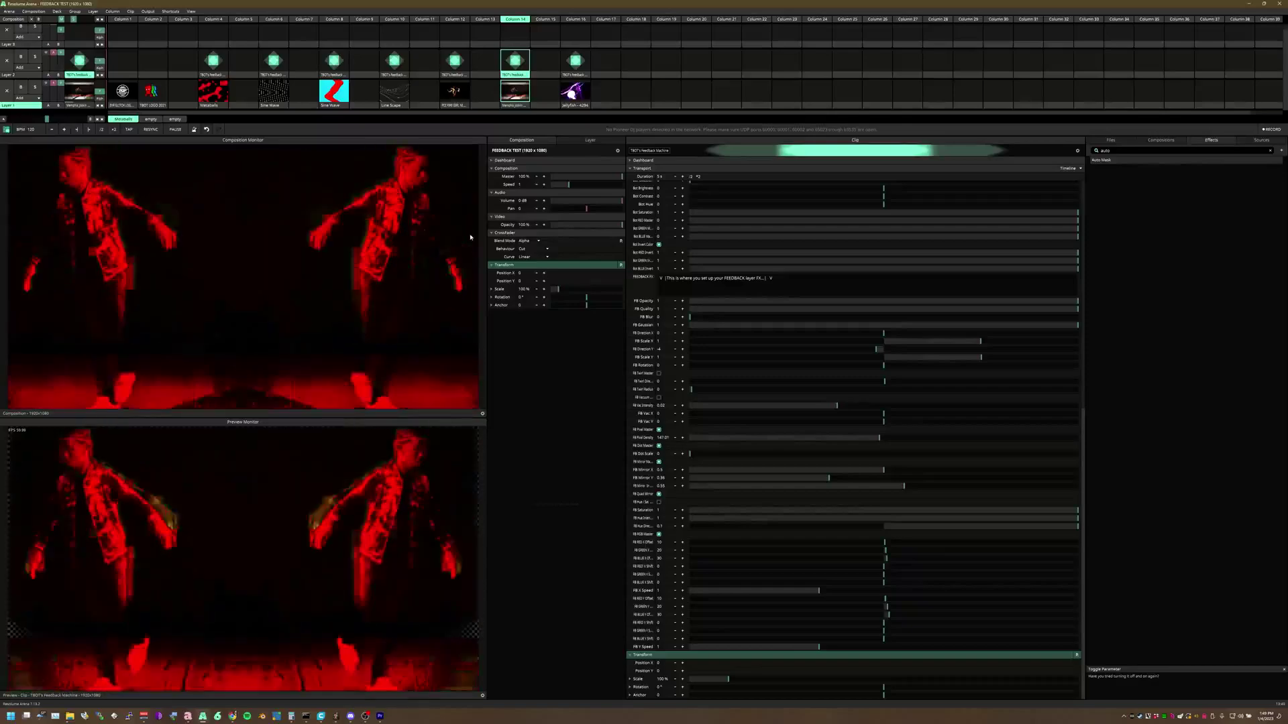
Trigger column 16's jellyfish clip, search the effects for "drop" and add Drop Shadow to the clip after Colorize.
{"action": "left_click", "coordinate": [583, 21]}
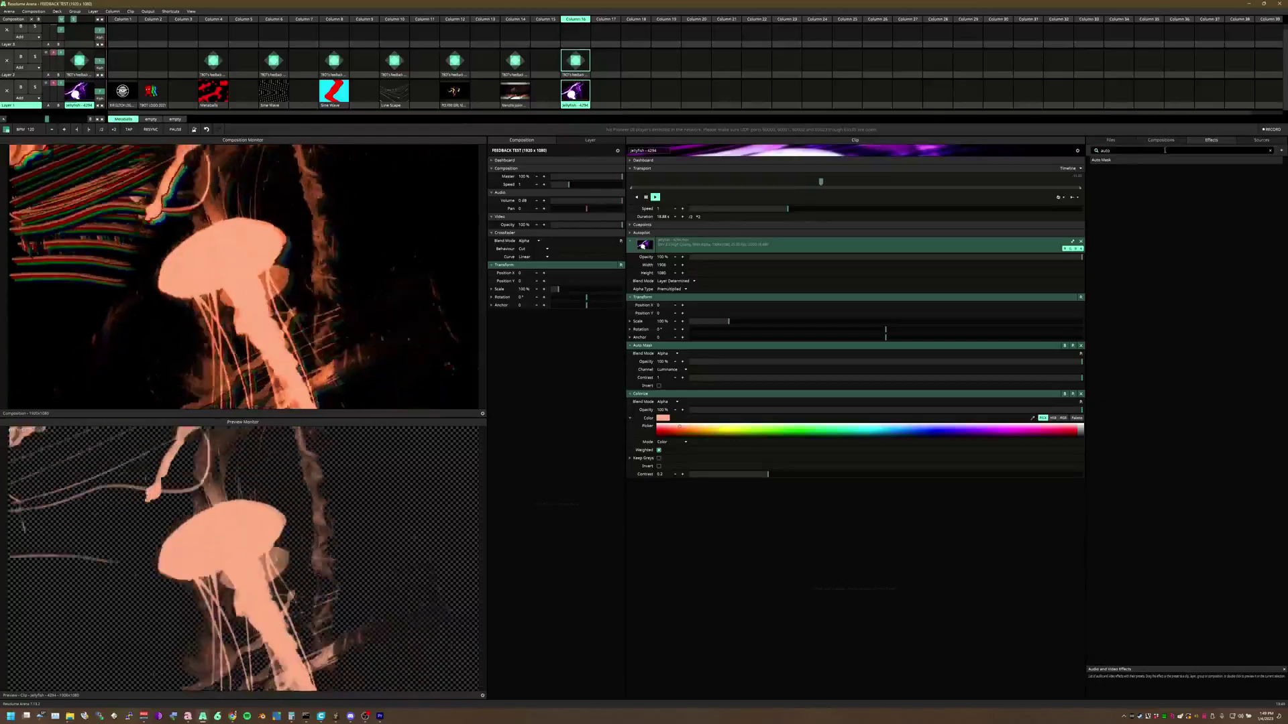
{"action": "key", "text": "BackSpace"}
{"action": "key", "text": "BackSpace"}
{"action": "key", "text": "BackSpace"}
{"action": "key", "text": "BackSpace"}
{"action": "type", "text": "drop"}
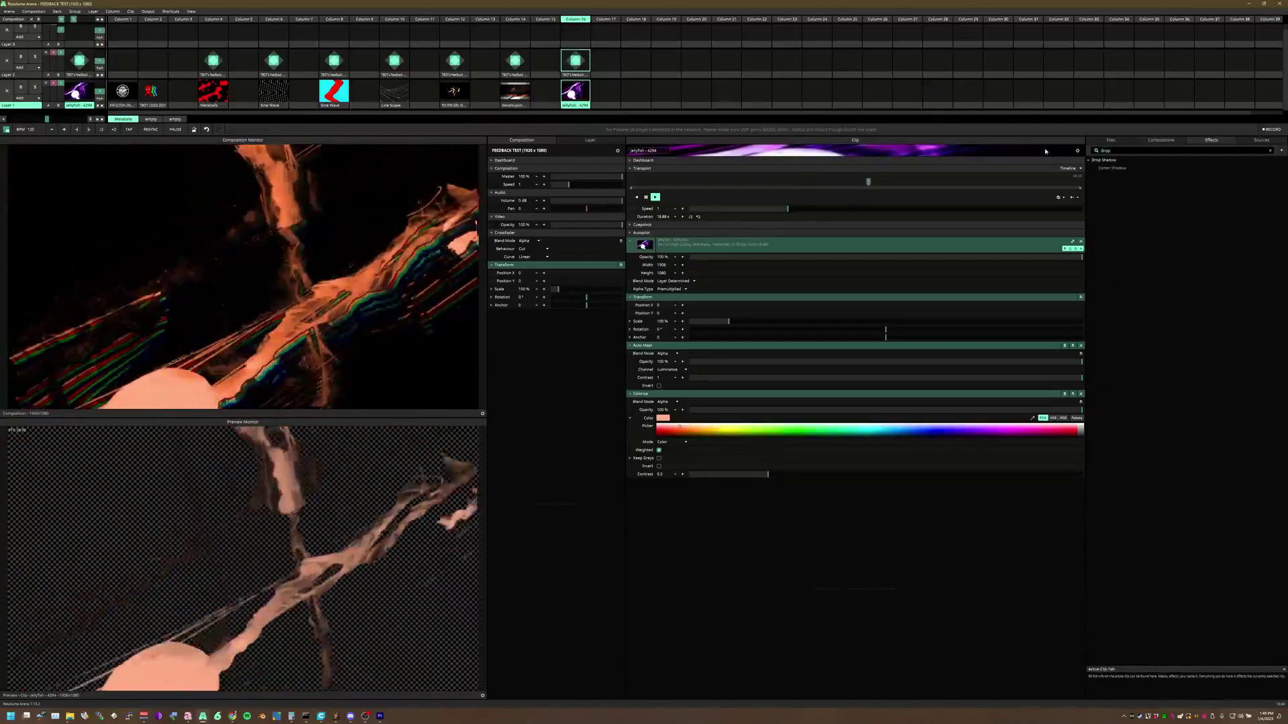
{"action": "left_click_drag", "start_coordinate": [1103, 160], "coordinate": [803, 498]}
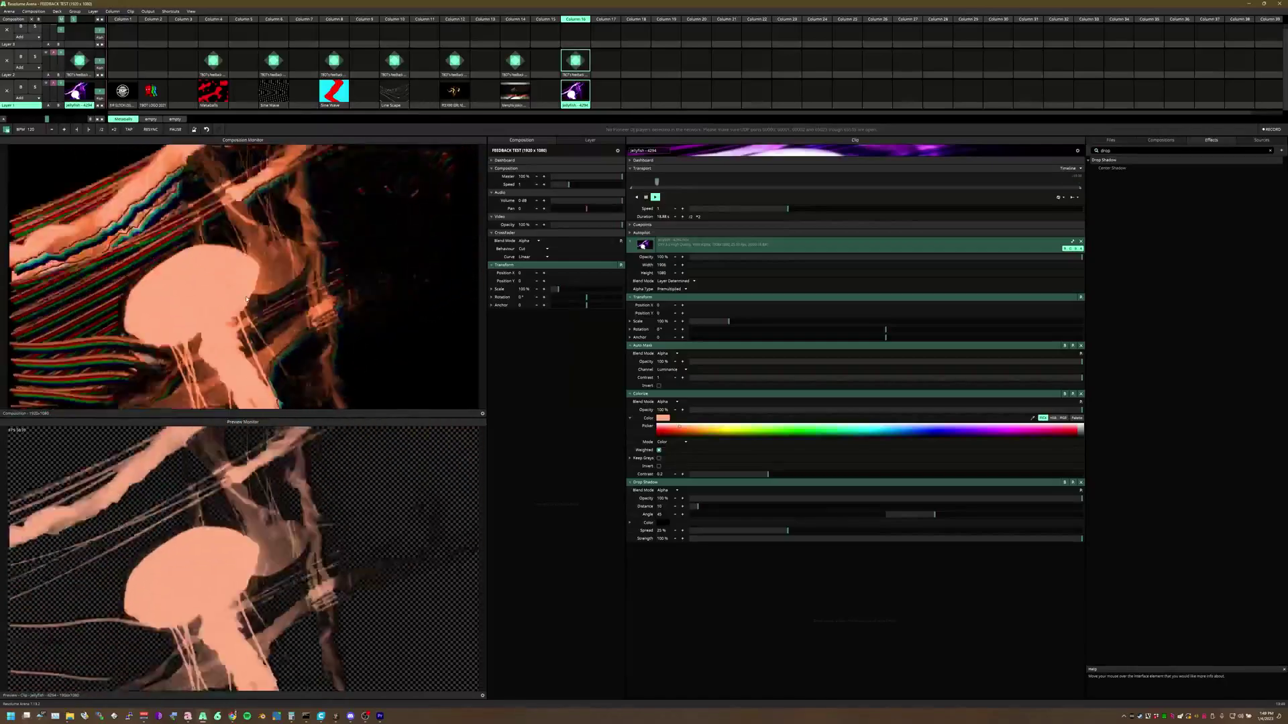
Preview the jellyfish clip with the Feedback Machine presets of columns 8, 6, 10, 12, 14 and 16 in turn.
{"action": "left_click", "coordinate": [334, 62]}
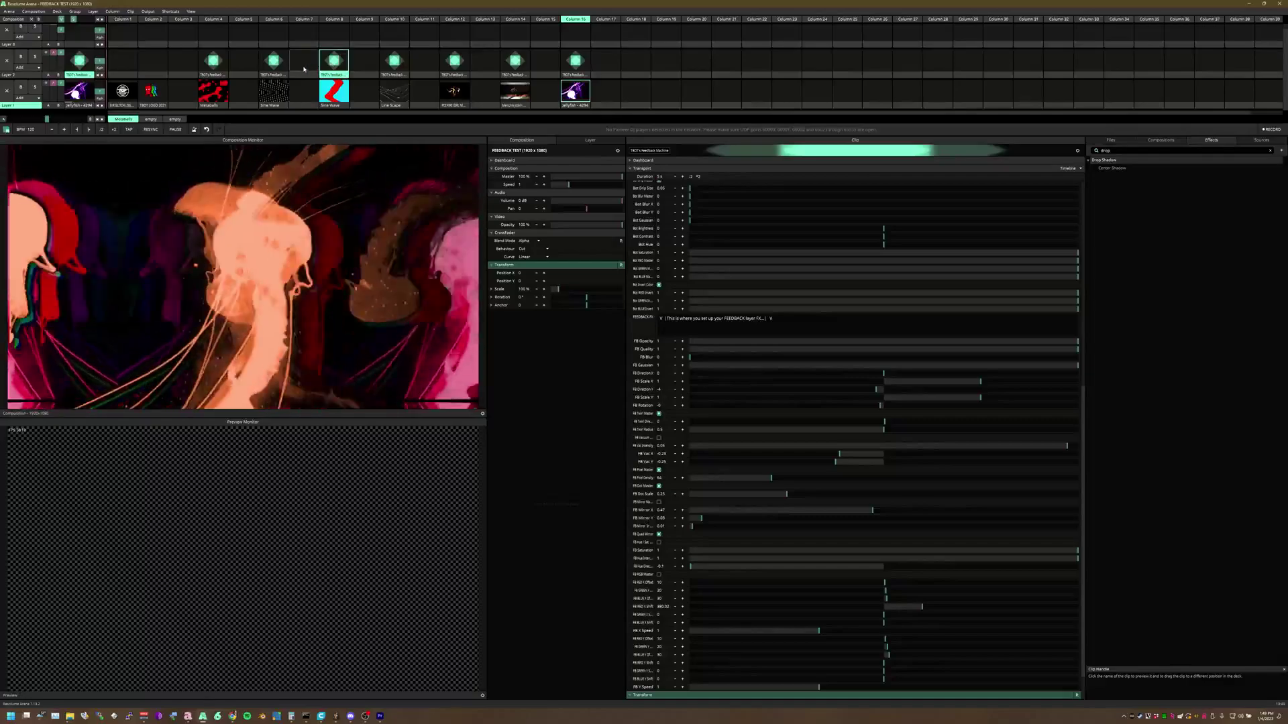
{"action": "left_click", "coordinate": [273, 61]}
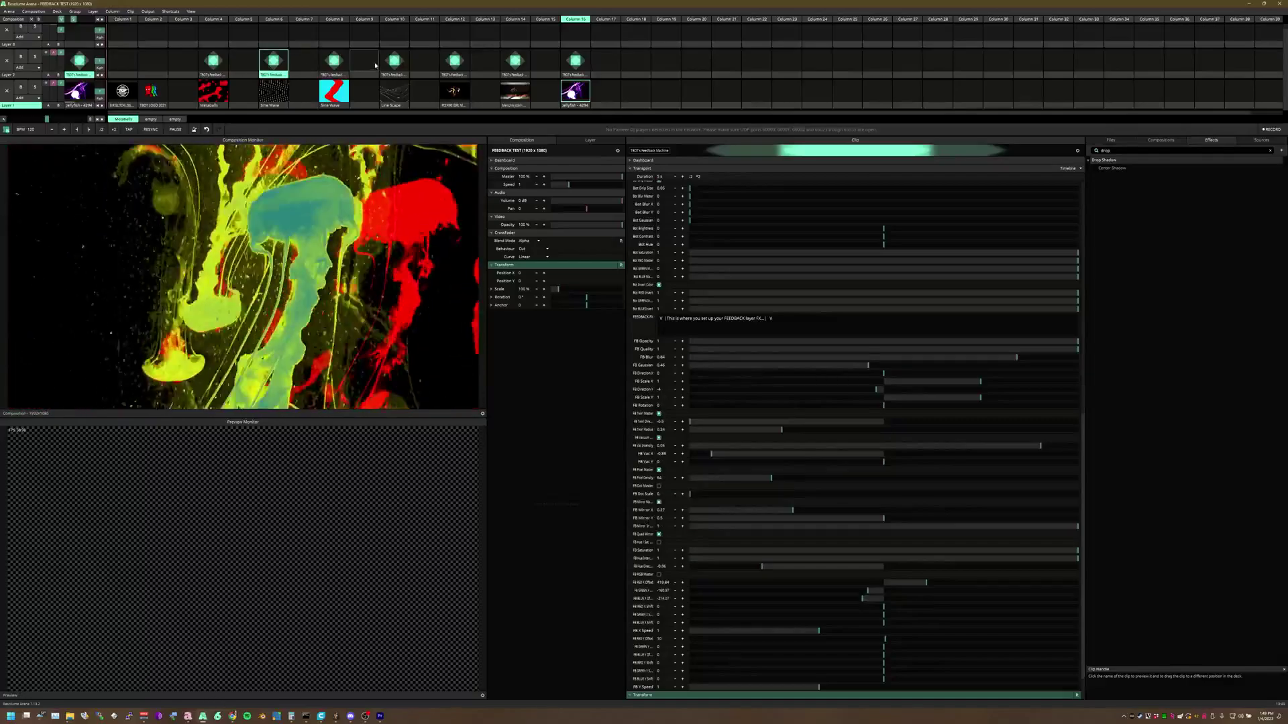
{"action": "left_click", "coordinate": [394, 61]}
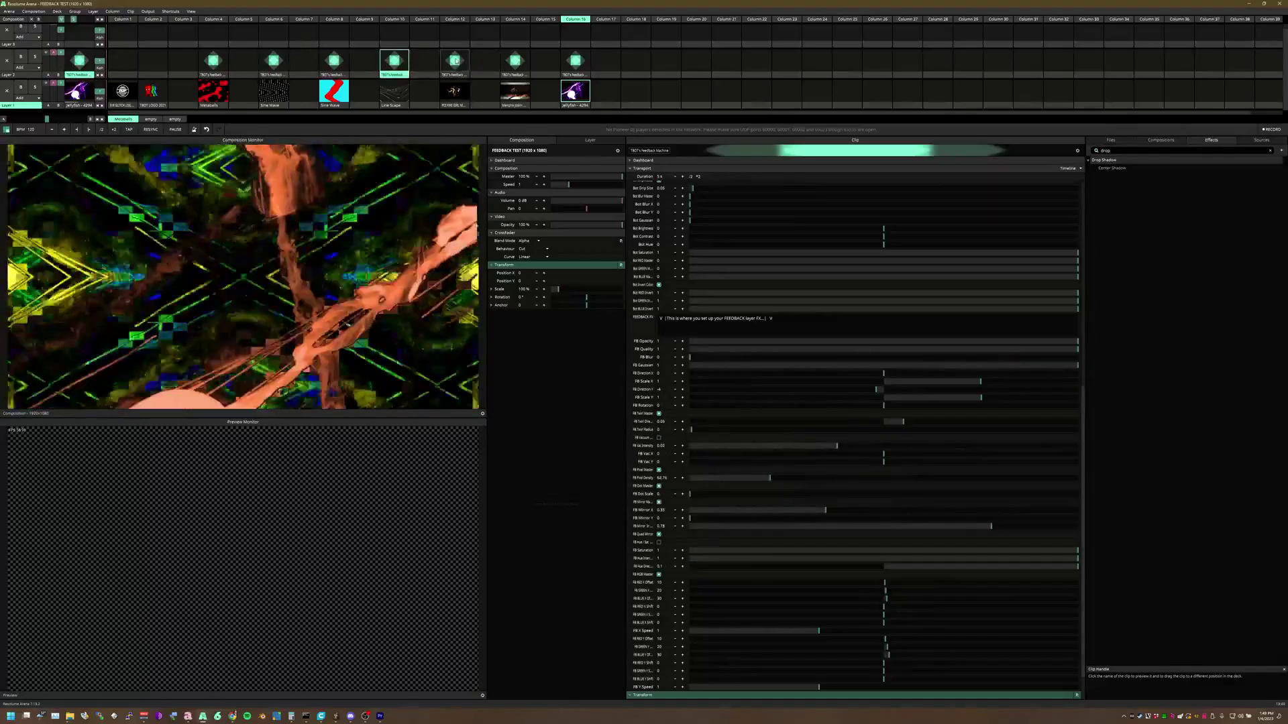
{"action": "left_click", "coordinate": [455, 61]}
{"action": "left_click", "coordinate": [513, 61]}
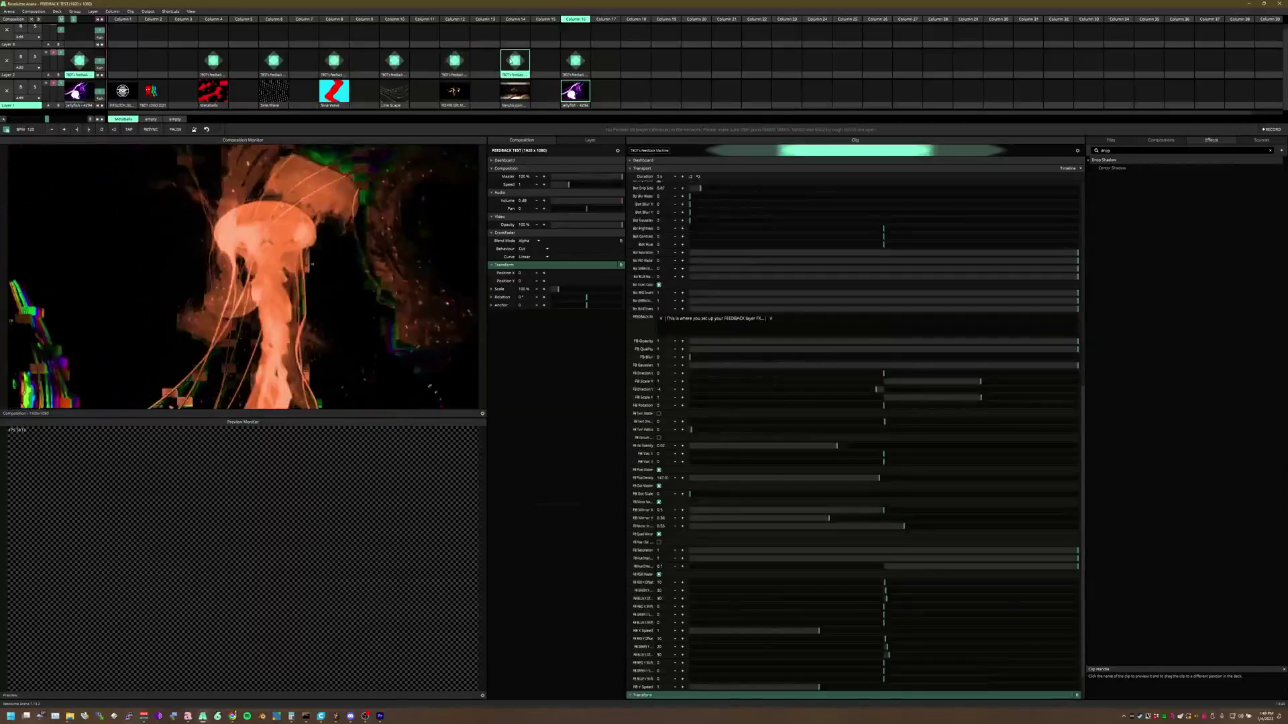
{"action": "left_click", "coordinate": [581, 61]}
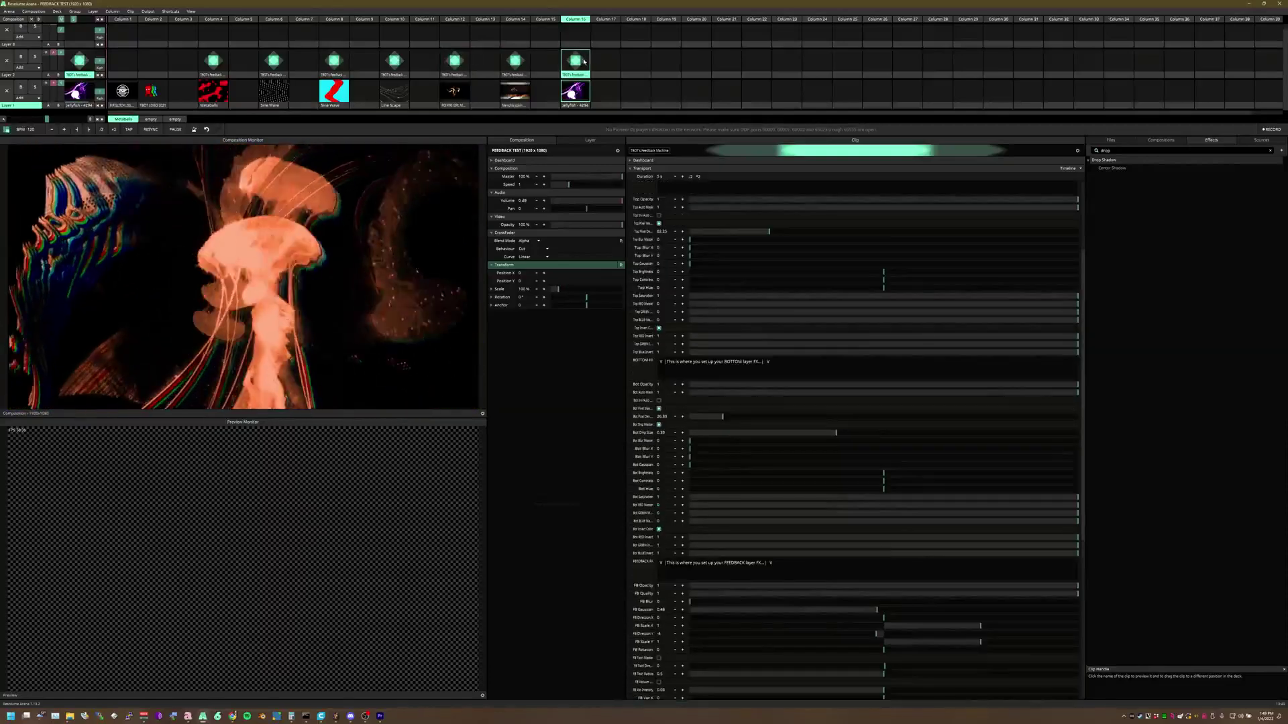